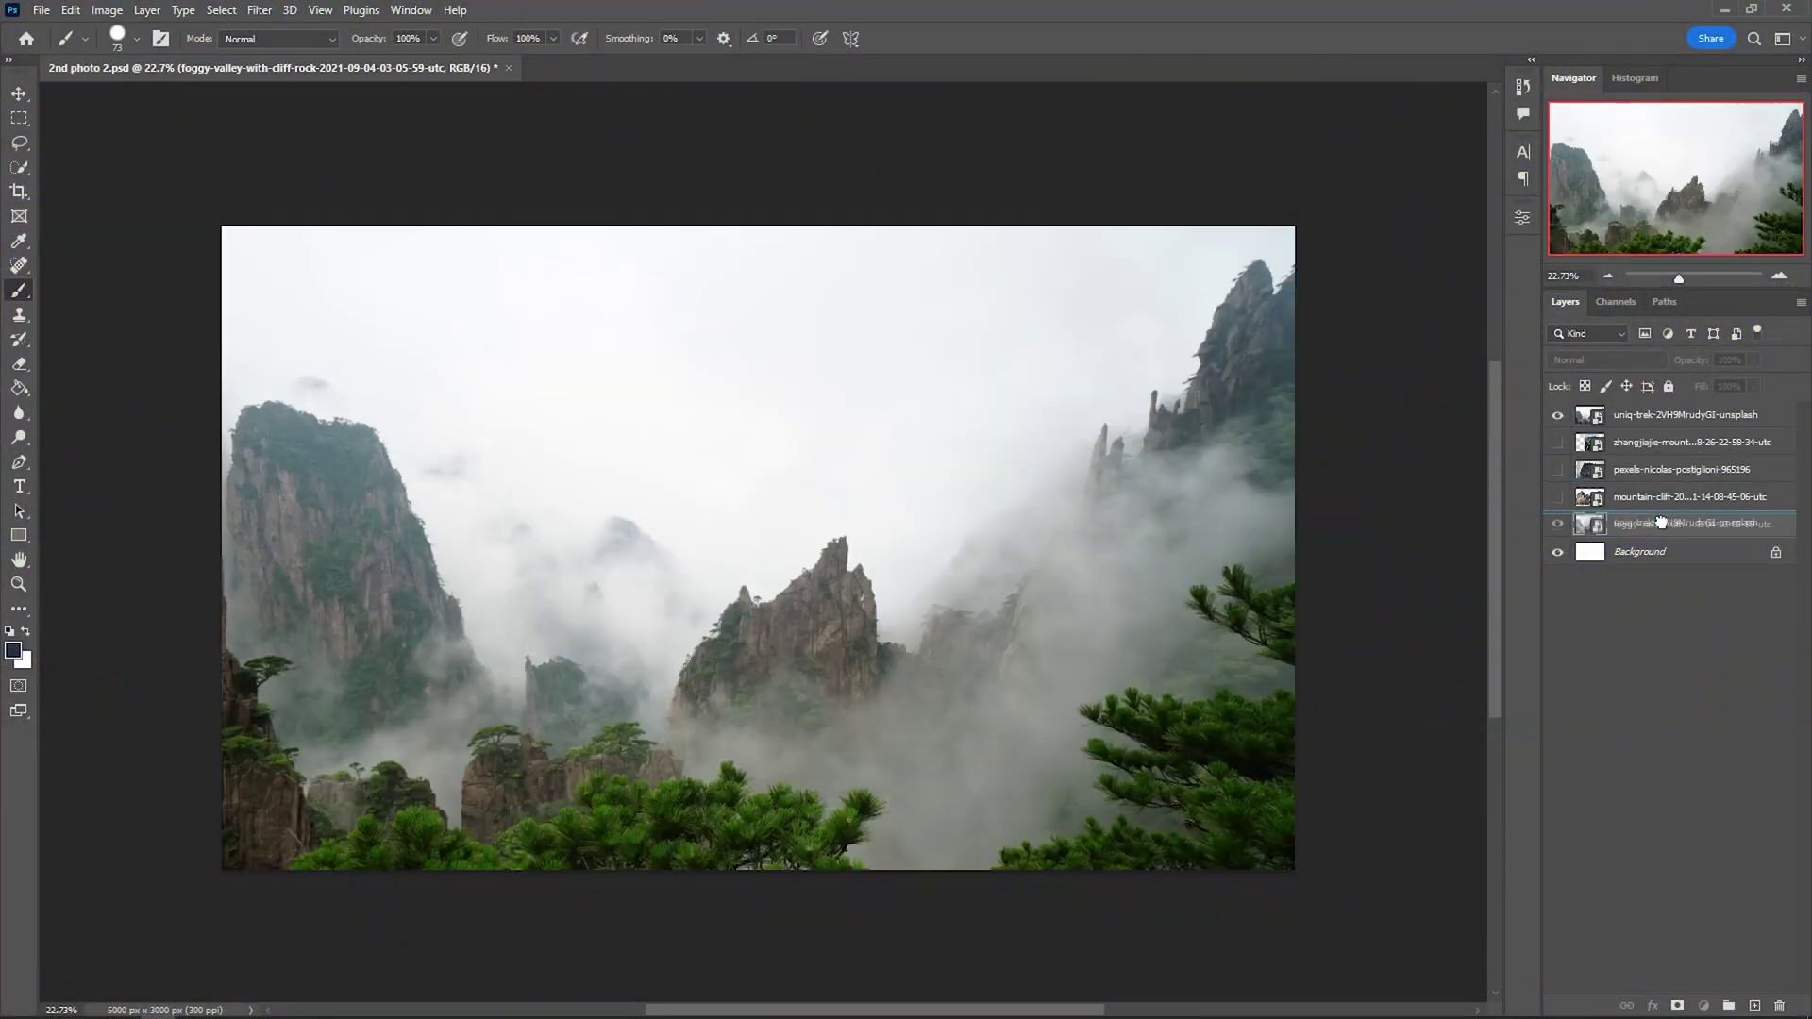
- Place the misty valley photo layer just above Background and lower its brightness with a clipped Brightness/Contrast adjustment
{"action": "left_click_drag", "start_coordinate": [1661, 520], "coordinate": [1657, 542]}
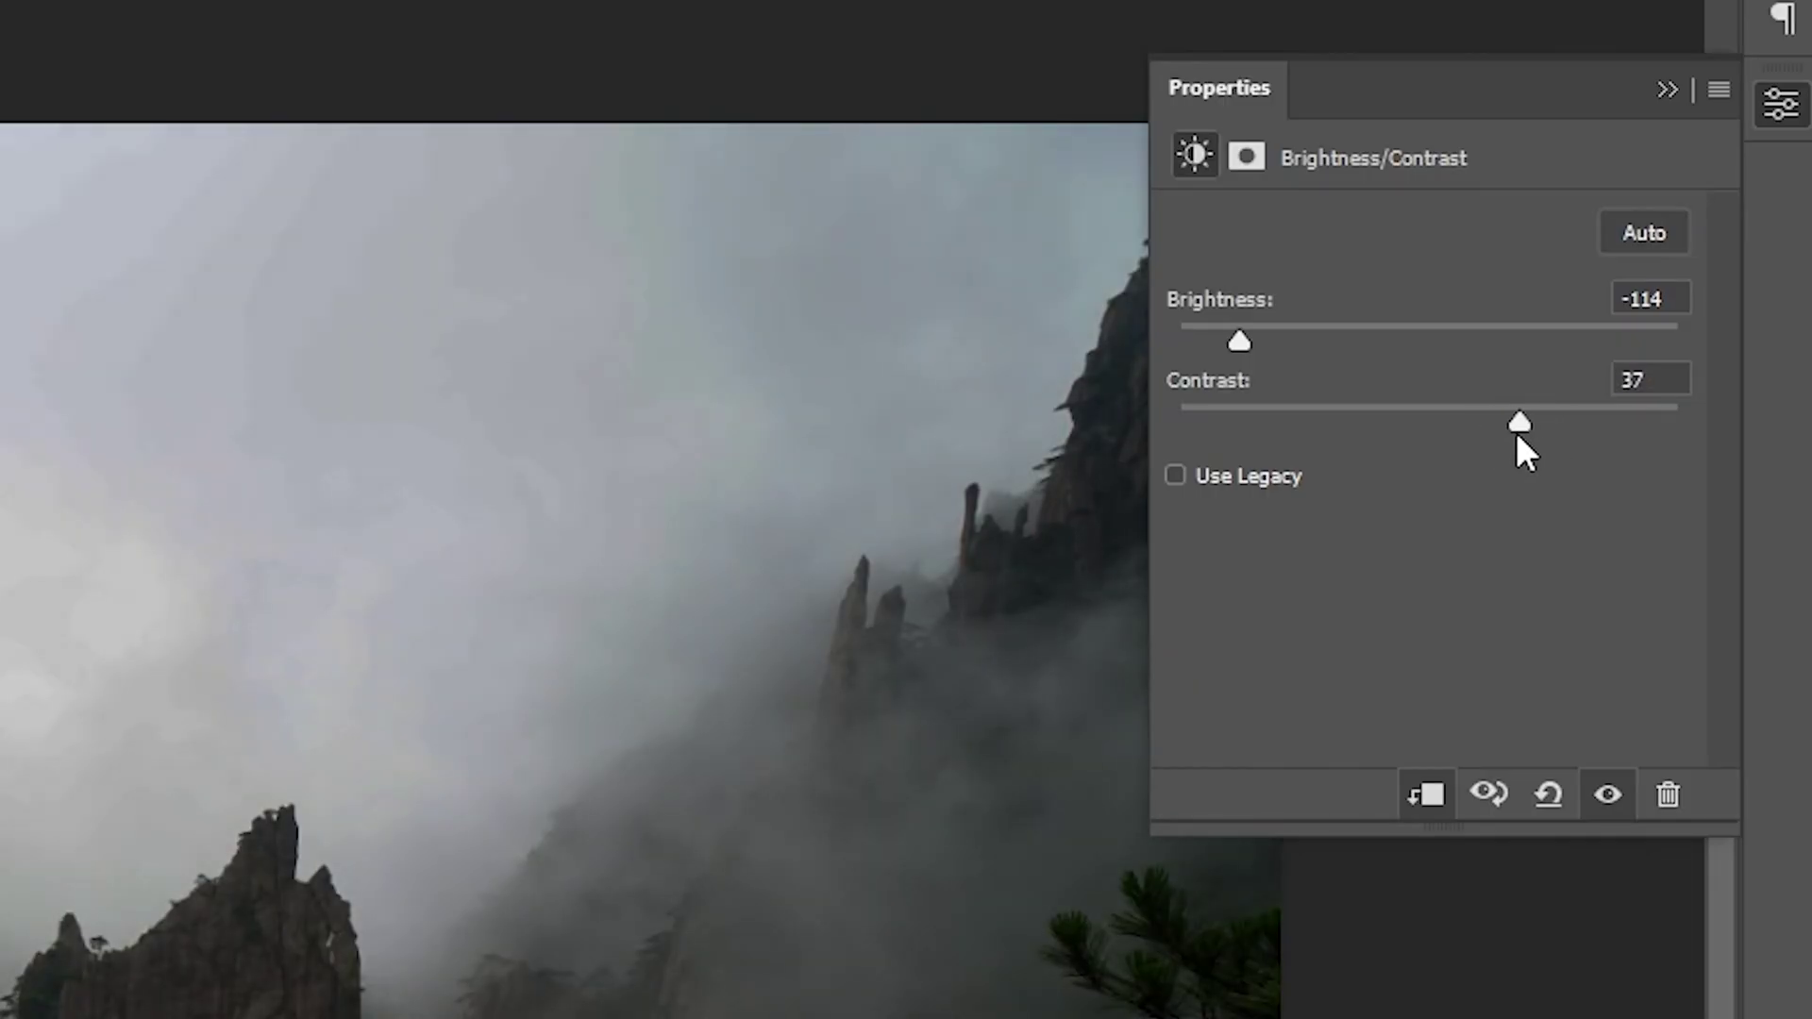
{"action": "left_click", "coordinate": [1262, 337]}
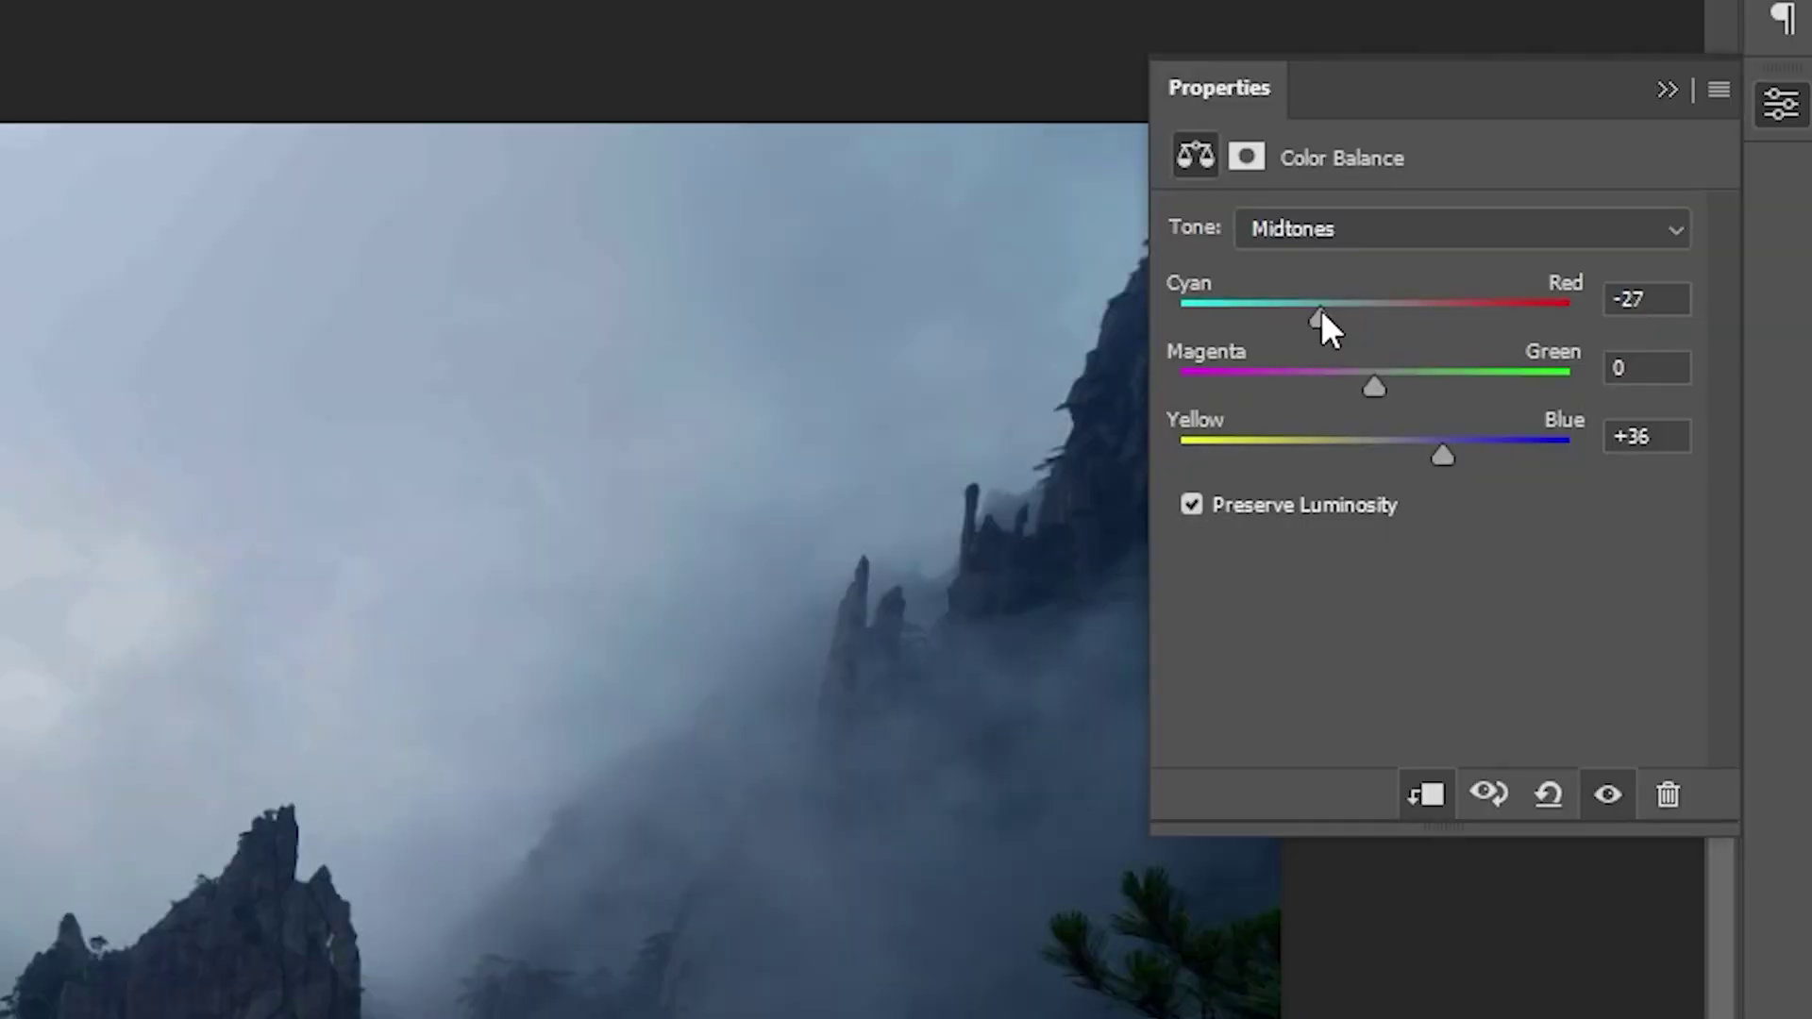
- Shift the valley photo's midtones toward cyan and blue with the Color Balance adjustment
{"action": "left_click_drag", "start_coordinate": [1316, 314], "coordinate": [1338, 315]}
{"action": "left_click_drag", "start_coordinate": [1443, 456], "coordinate": [1447, 453]}
{"action": "left_click", "coordinate": [1668, 89]}
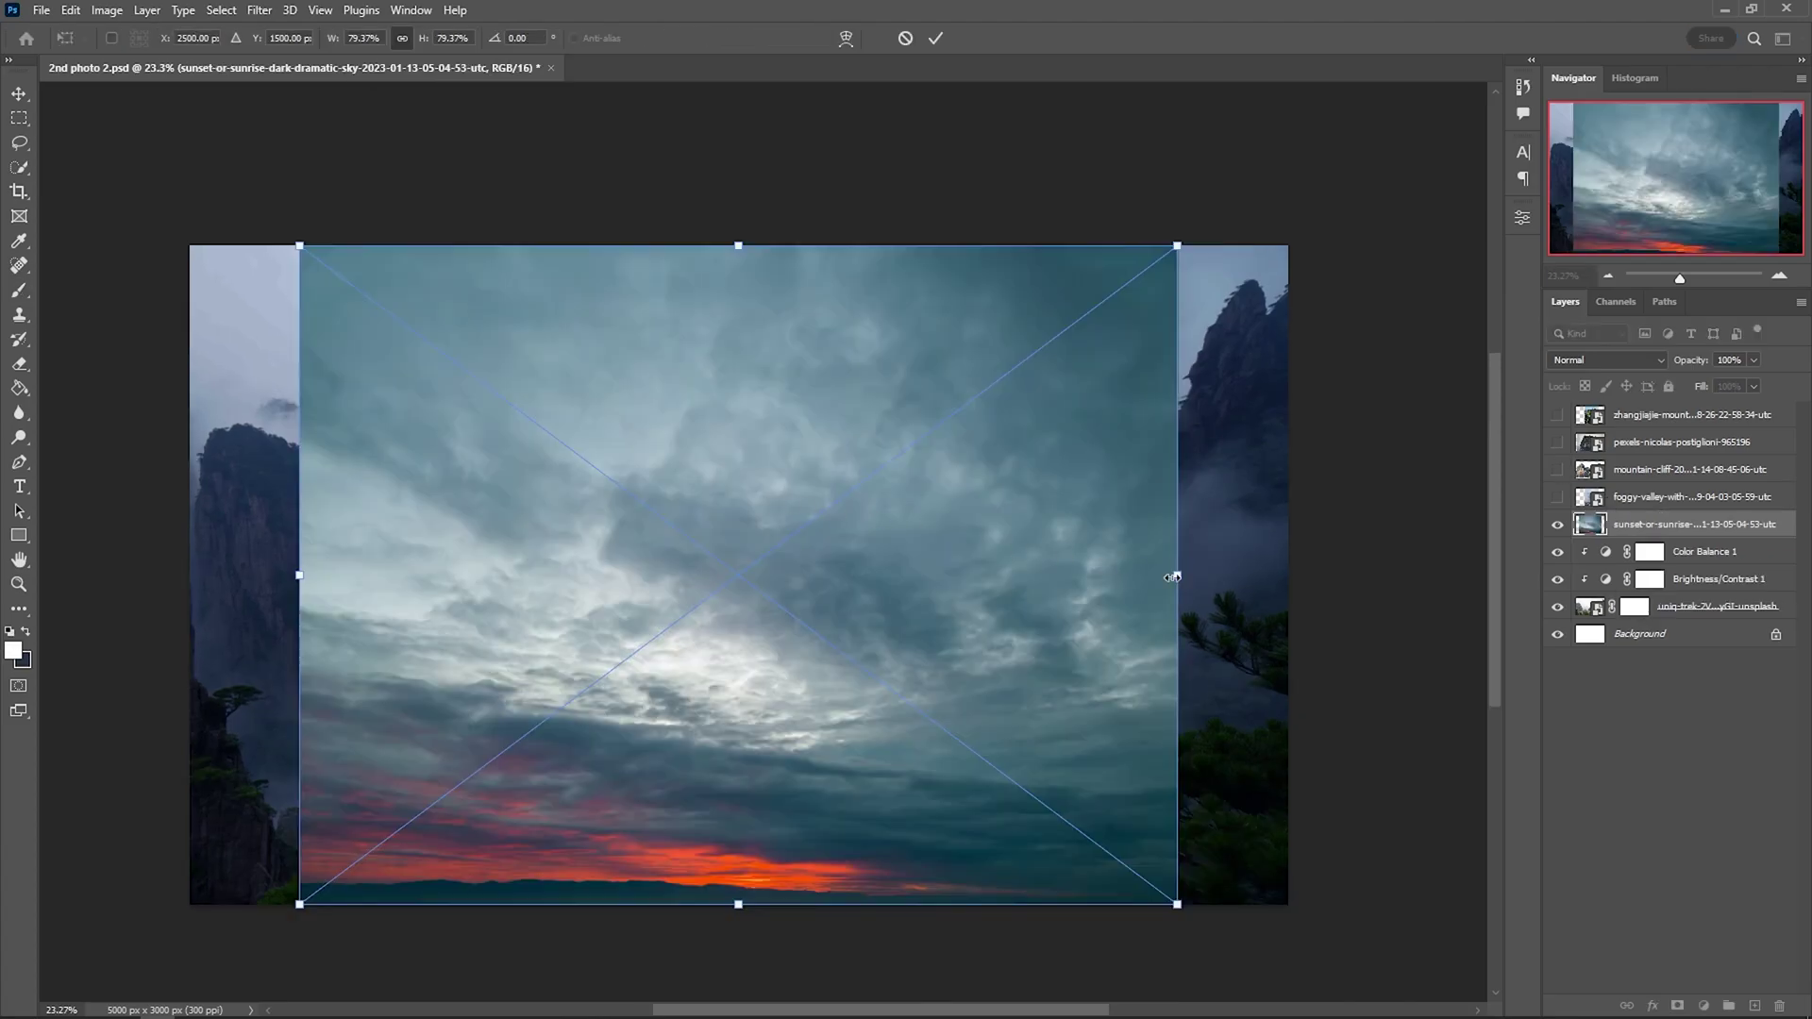
- Scale down the dramatic sunset sky image, position it in the upper right of the valley and mask out its edges
{"action": "left_click_drag", "start_coordinate": [1173, 570], "coordinate": [599, 570]}
{"action": "left_click_drag", "start_coordinate": [472, 546], "coordinate": [890, 360]}
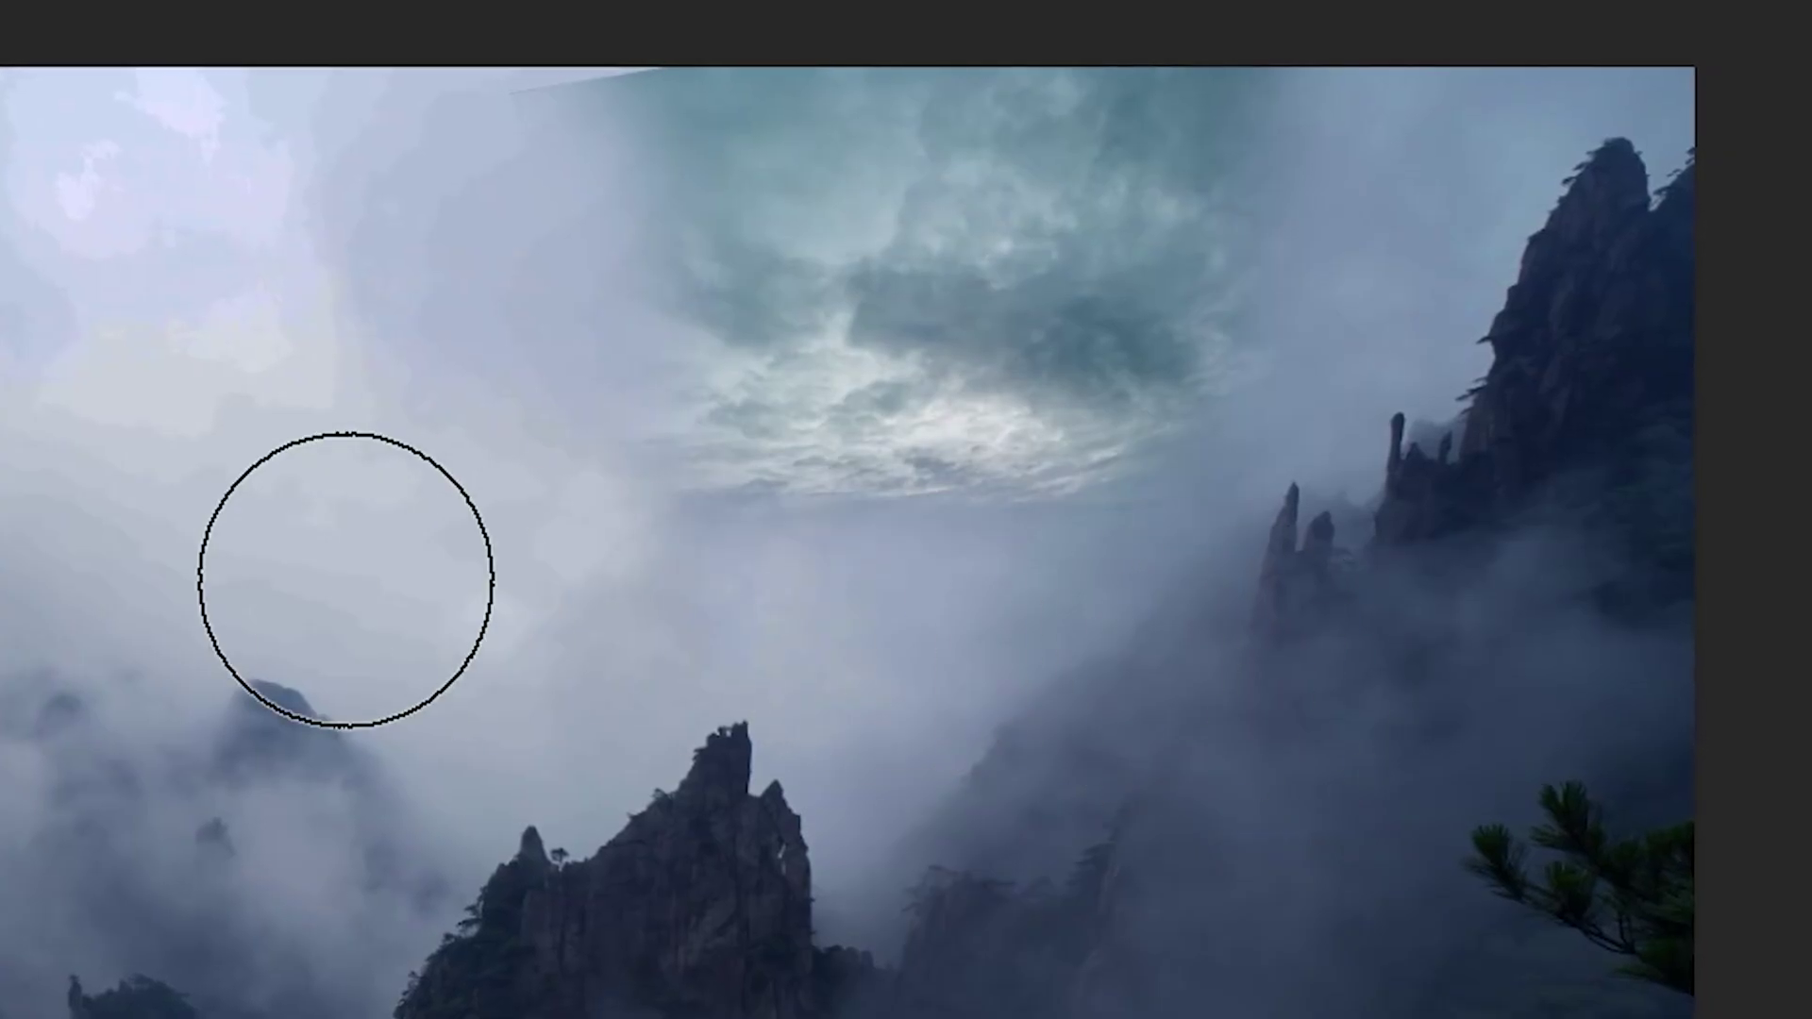
{"action": "left_click_drag", "start_coordinate": [647, 484], "coordinate": [570, 476]}
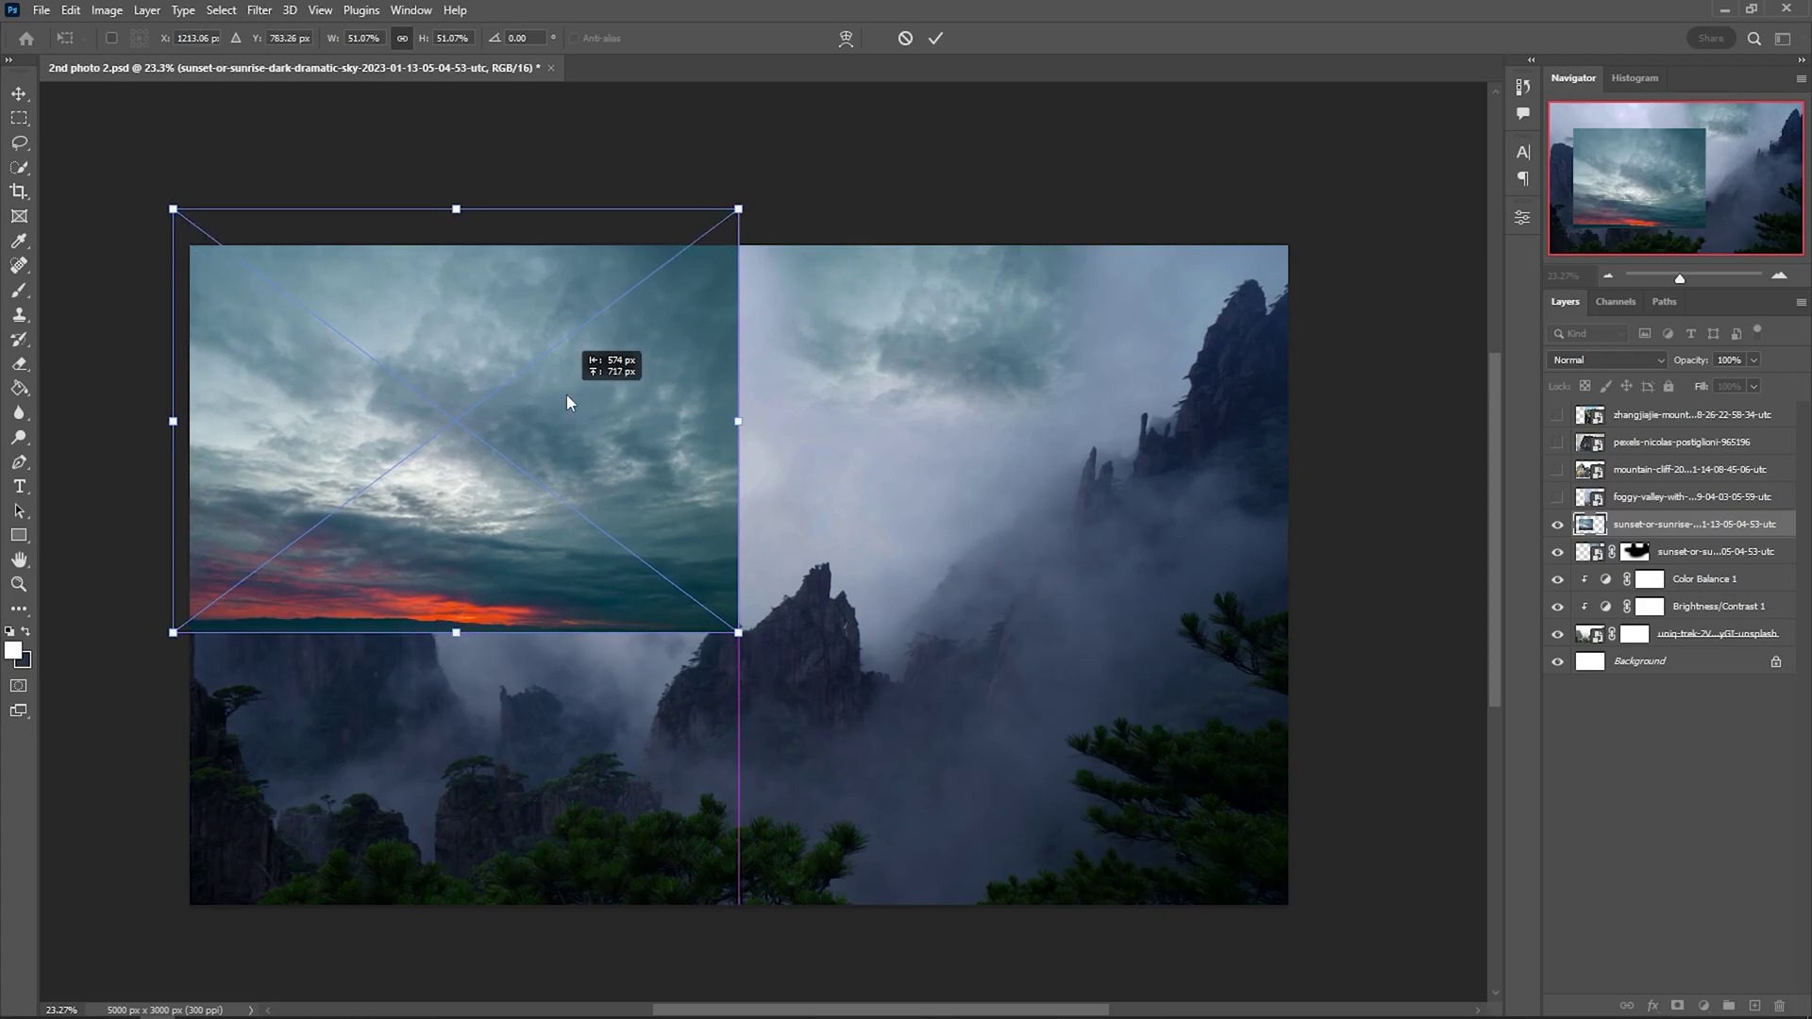
- Blend a second sunset sky copy into the upper left with a mask, and move the storm-clouds image up over the sky
{"action": "left_click_drag", "start_coordinate": [566, 396], "coordinate": [608, 366]}
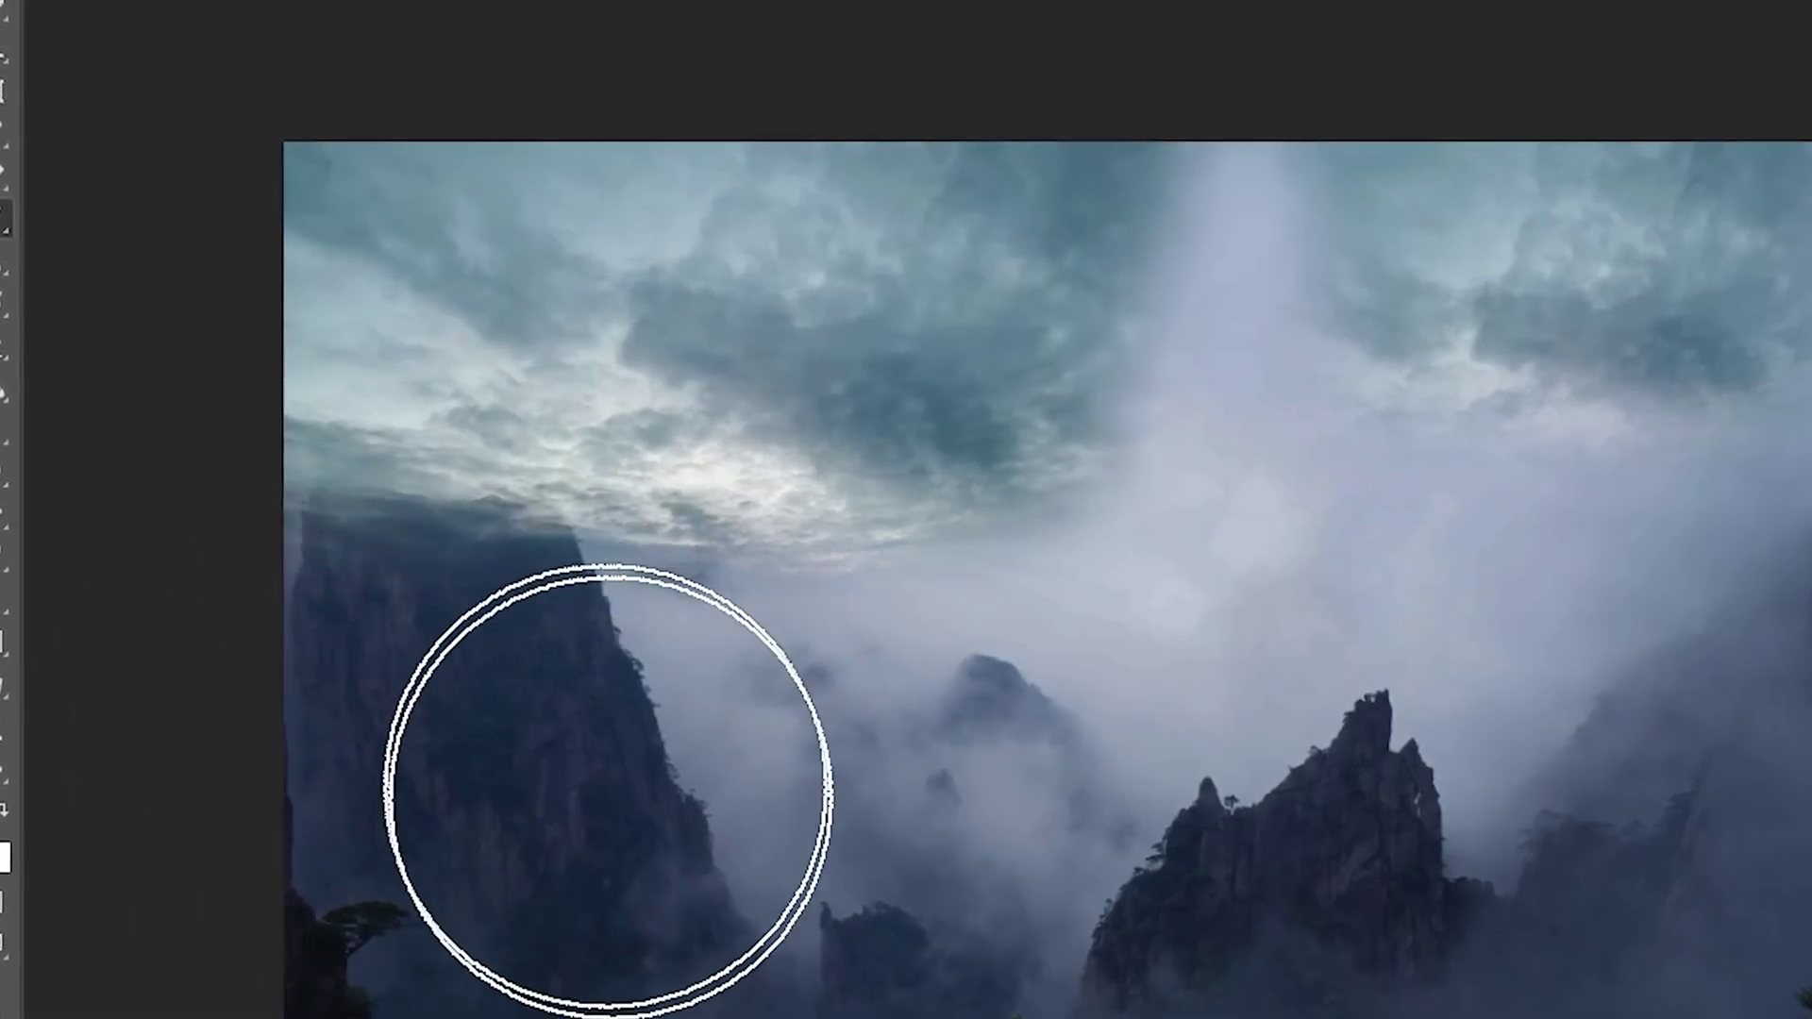
{"action": "left_click_drag", "start_coordinate": [538, 708], "coordinate": [1372, 859]}
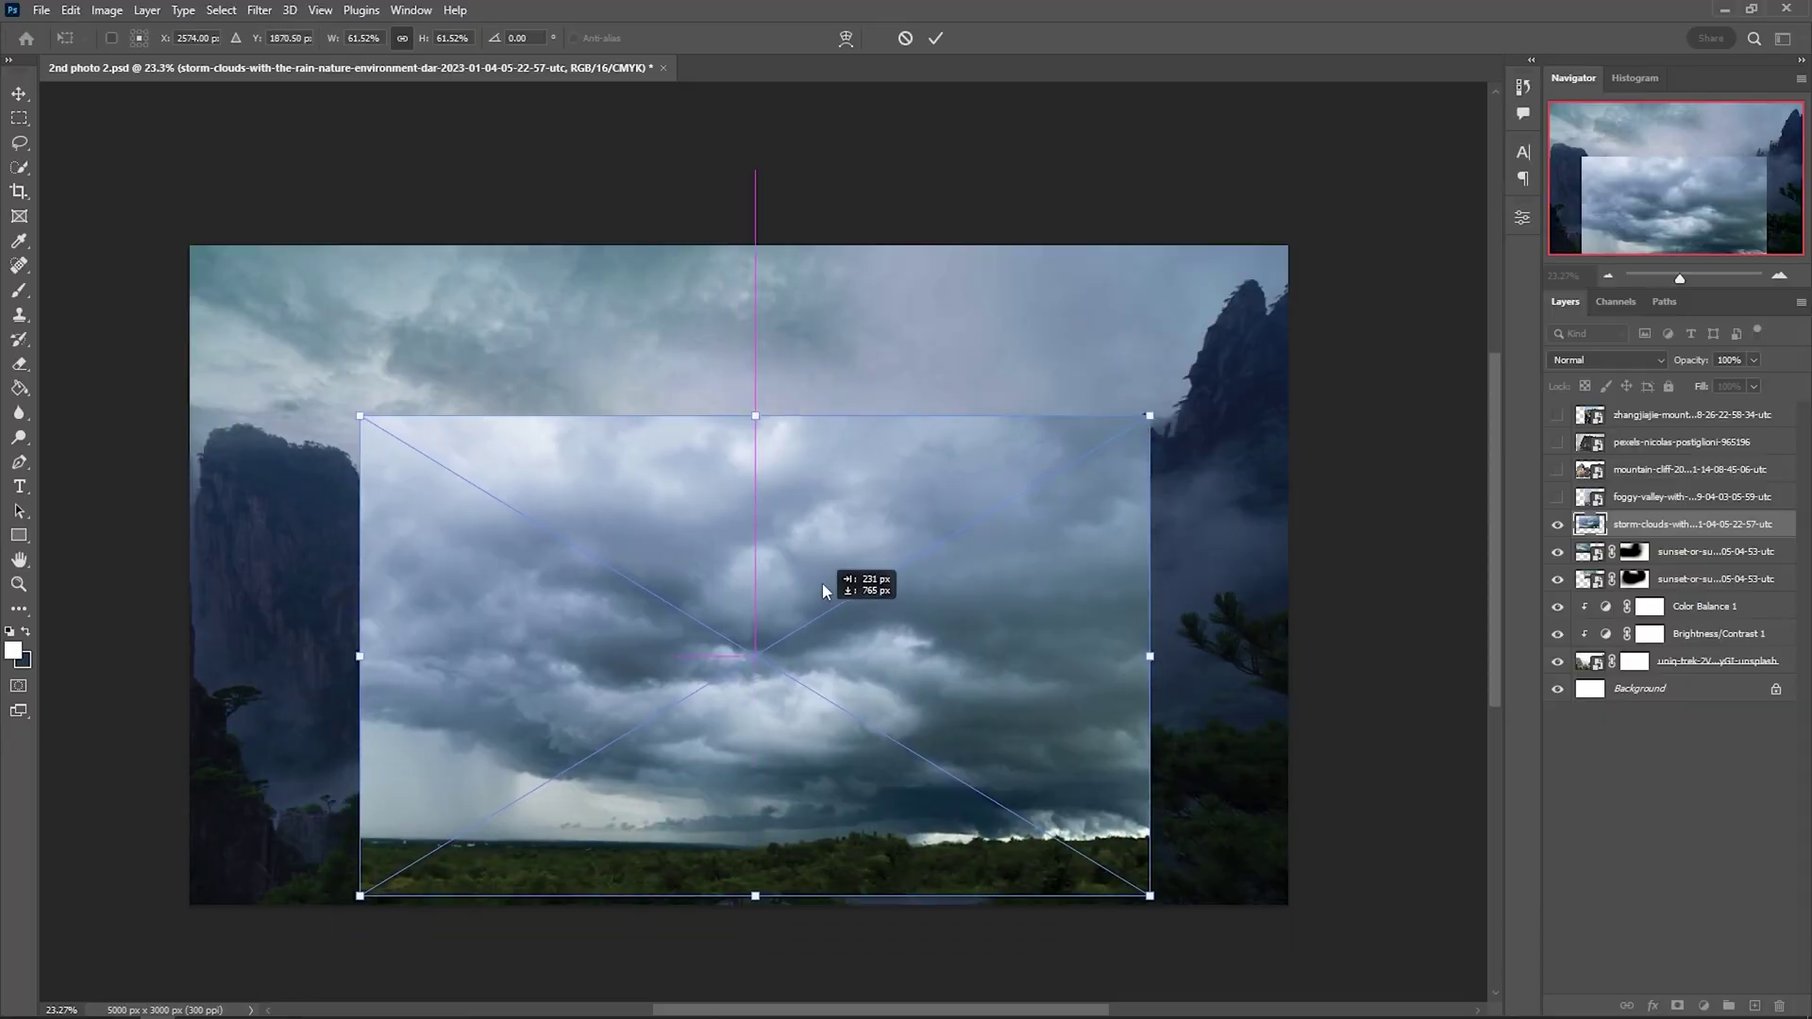
{"action": "left_click_drag", "start_coordinate": [823, 584], "coordinate": [811, 472]}
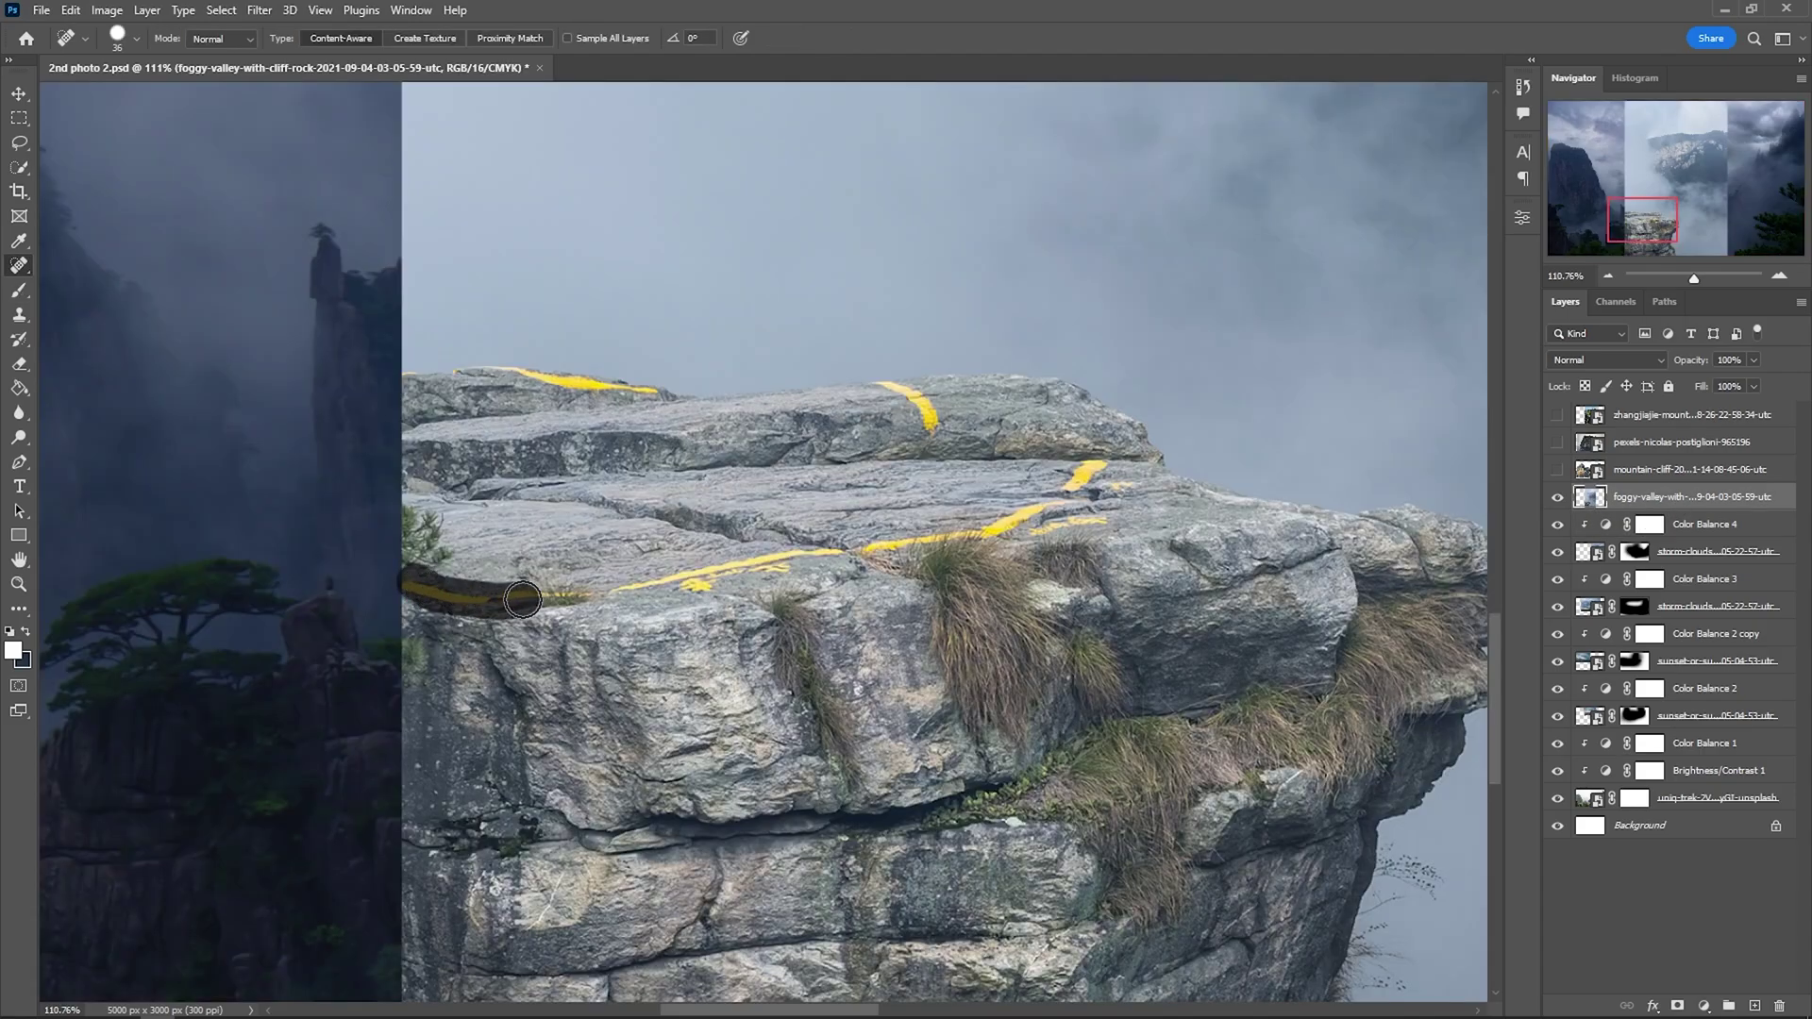
- Remove the yellow paint marks from the cliff rock with content-aware Spot Healing
{"action": "left_click_drag", "start_coordinate": [696, 347], "coordinate": [699, 319]}
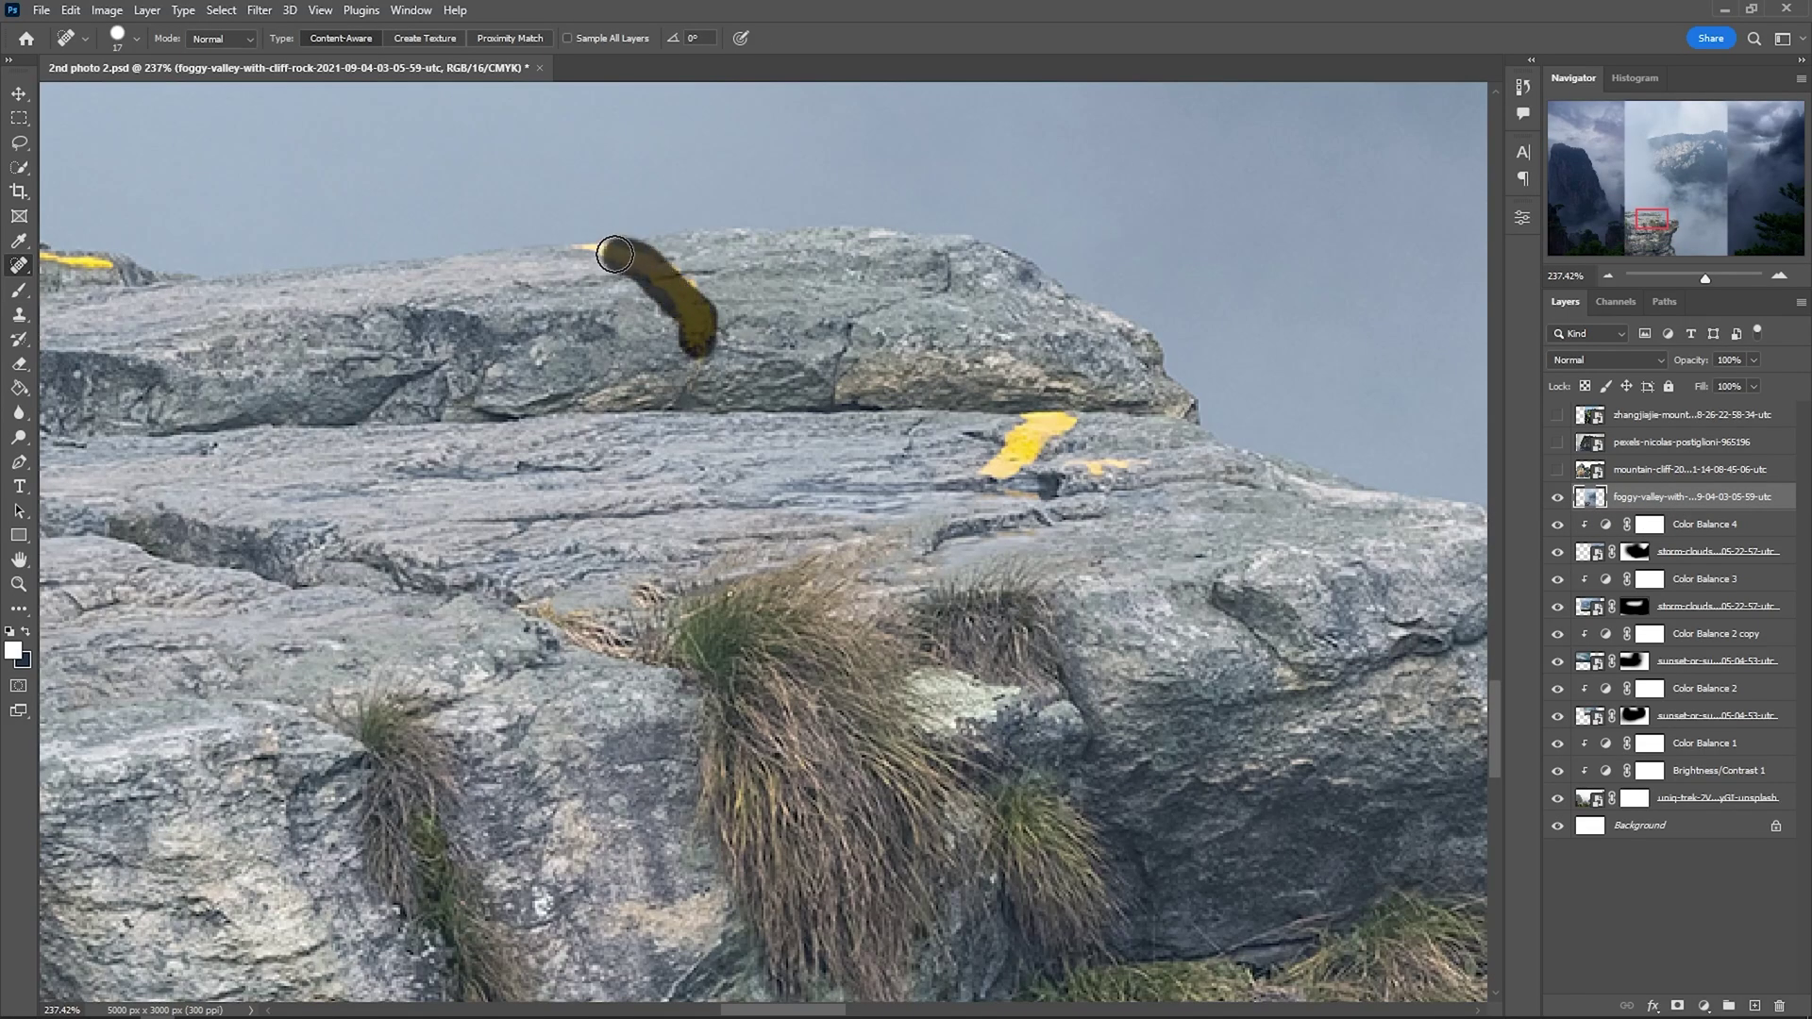
{"action": "left_click_drag", "start_coordinate": [904, 476], "coordinate": [939, 460]}
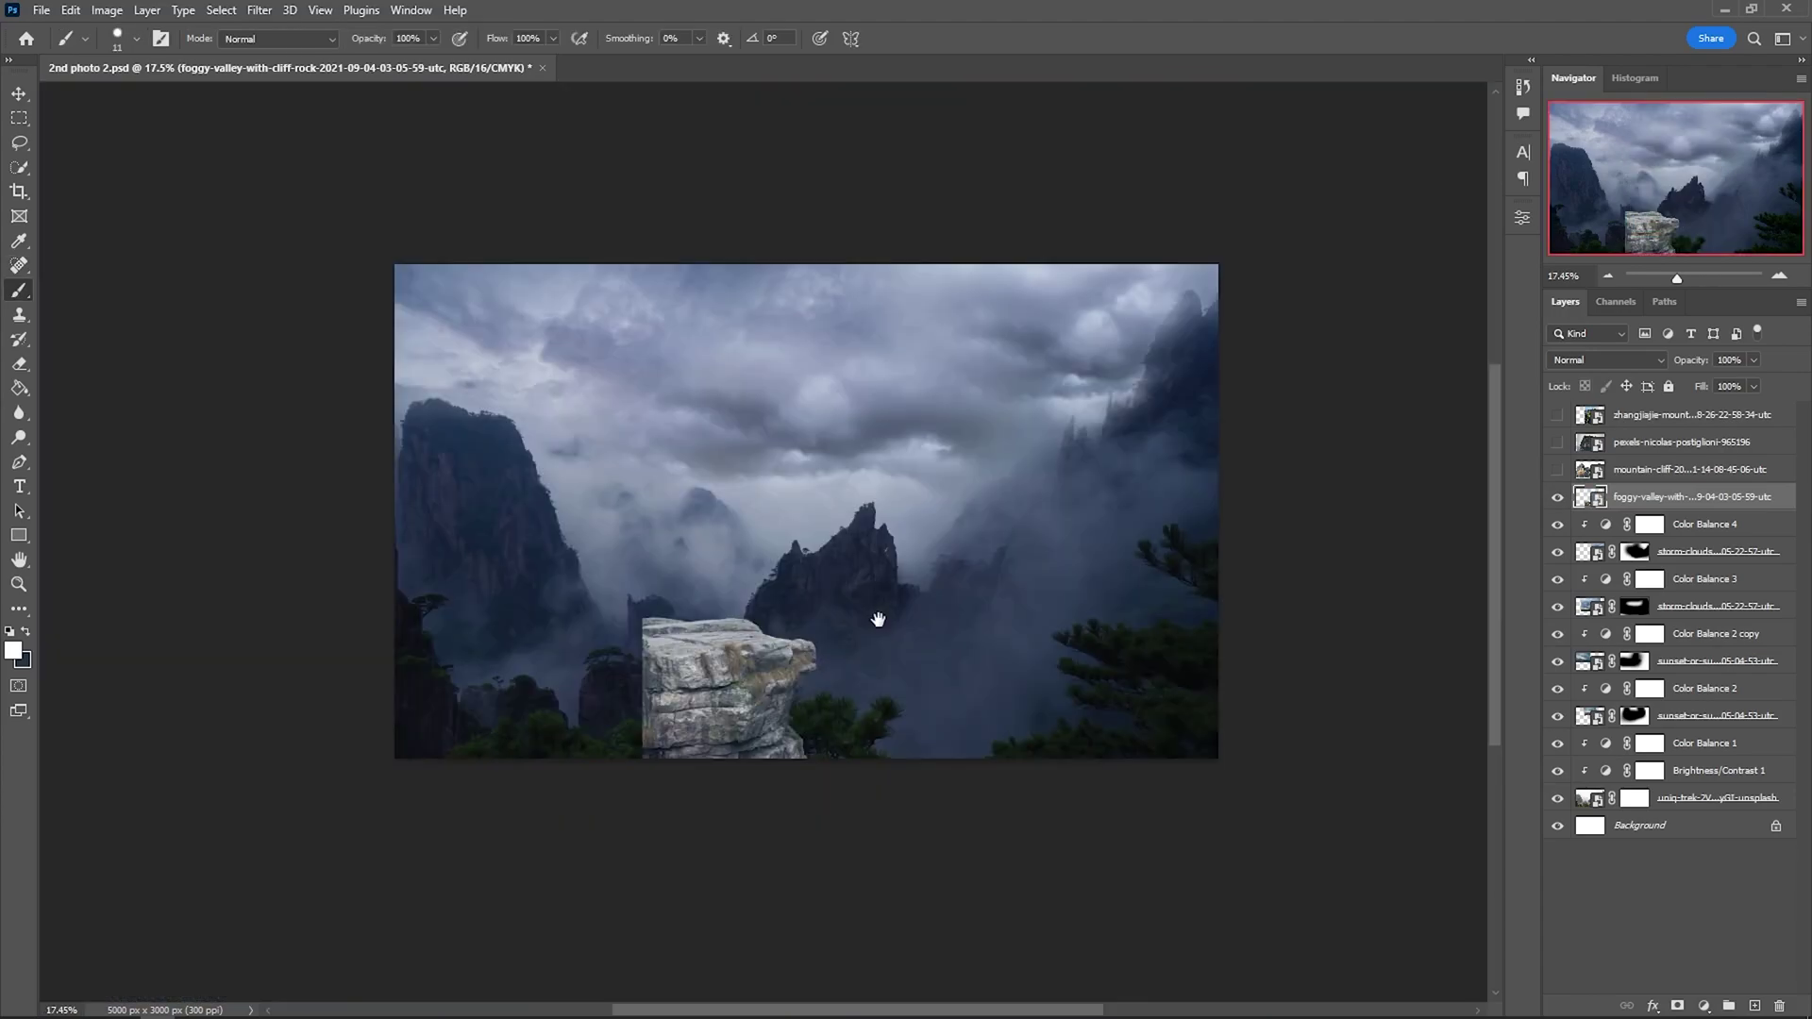
- Flip the cut-out cliff rock horizontally and position it in the lower-right corner of the image
{"action": "key", "text": "ctrl+t"}
{"action": "right_click", "coordinate": [738, 674]}
{"action": "left_click", "coordinate": [759, 643]}
{"action": "left_click_drag", "start_coordinate": [751, 687], "coordinate": [1322, 809]}
{"action": "left_click_drag", "start_coordinate": [1136, 757], "coordinate": [1149, 766]}
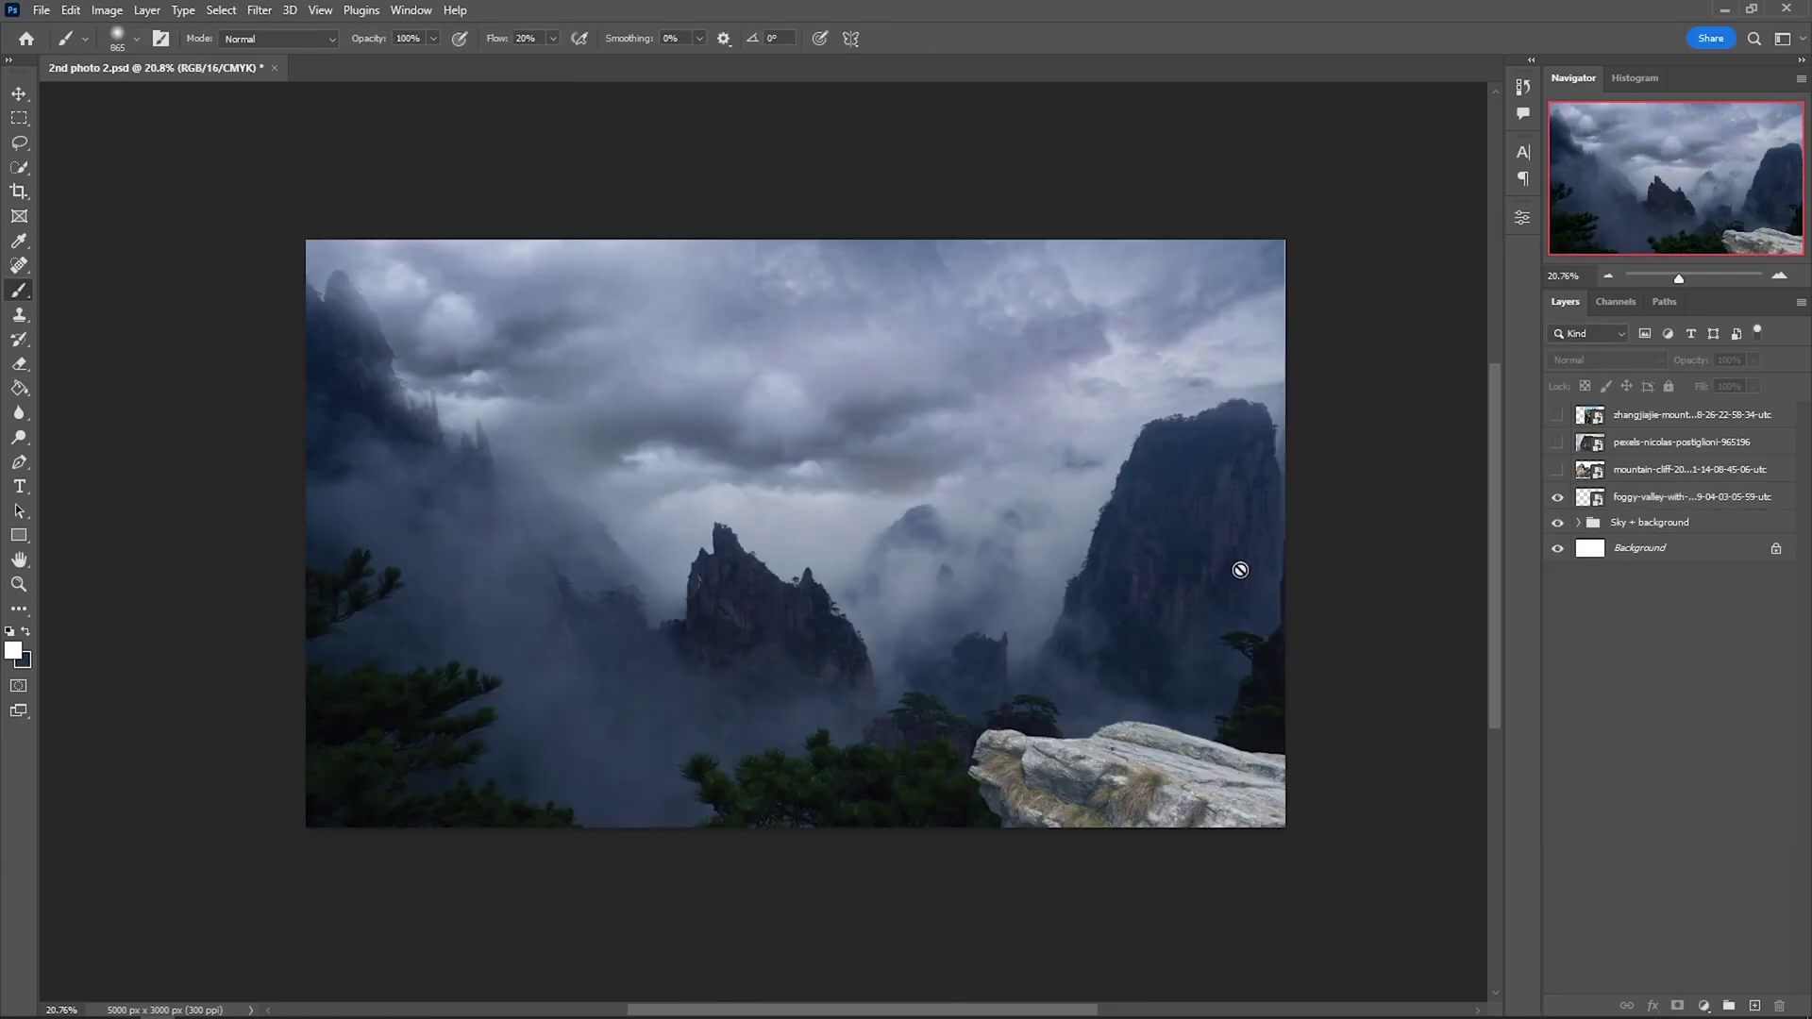
- Show the pexels mountain layer and position the masked, slightly rotated mountain left of centre along the image's lower edge
{"action": "left_click", "coordinate": [1557, 442]}
{"action": "left_click", "coordinate": [1661, 441]}
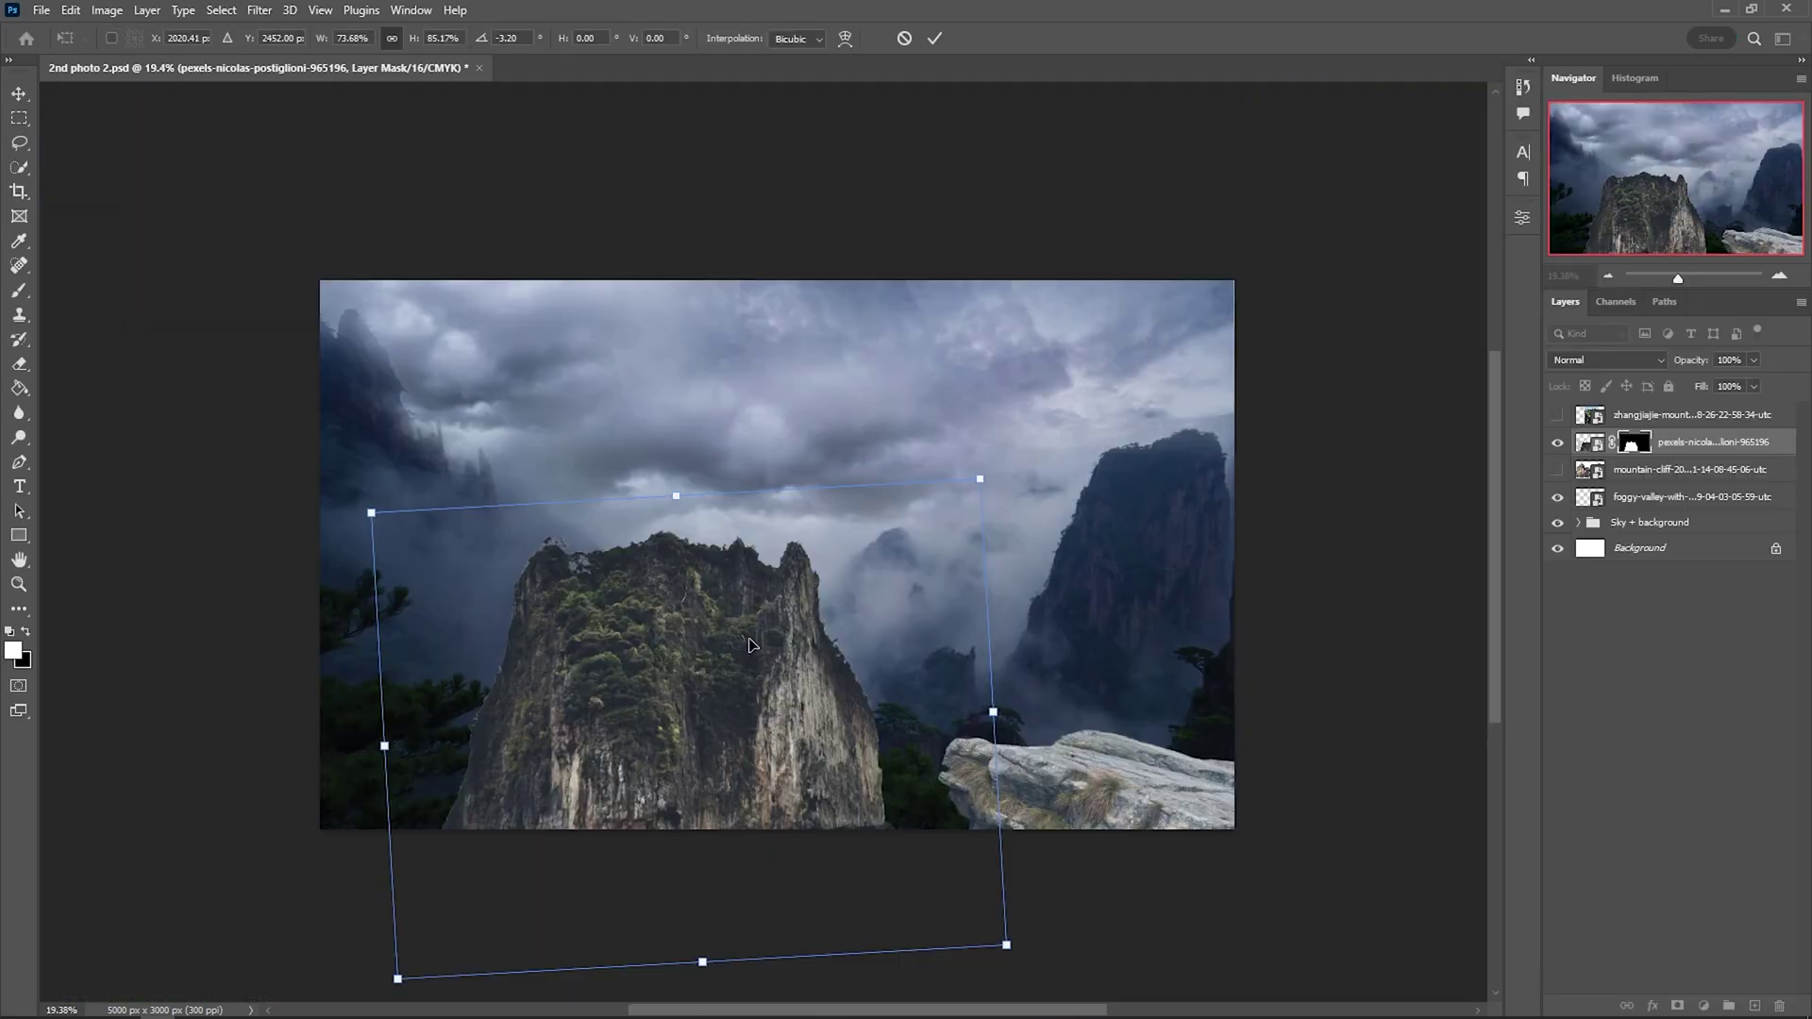
{"action": "left_click_drag", "start_coordinate": [752, 644], "coordinate": [743, 644]}
- Apply the Minimum filter to the mountain's layer mask with a 2-pixel radius, preserving squareness
{"action": "left_click", "coordinate": [1689, 442]}
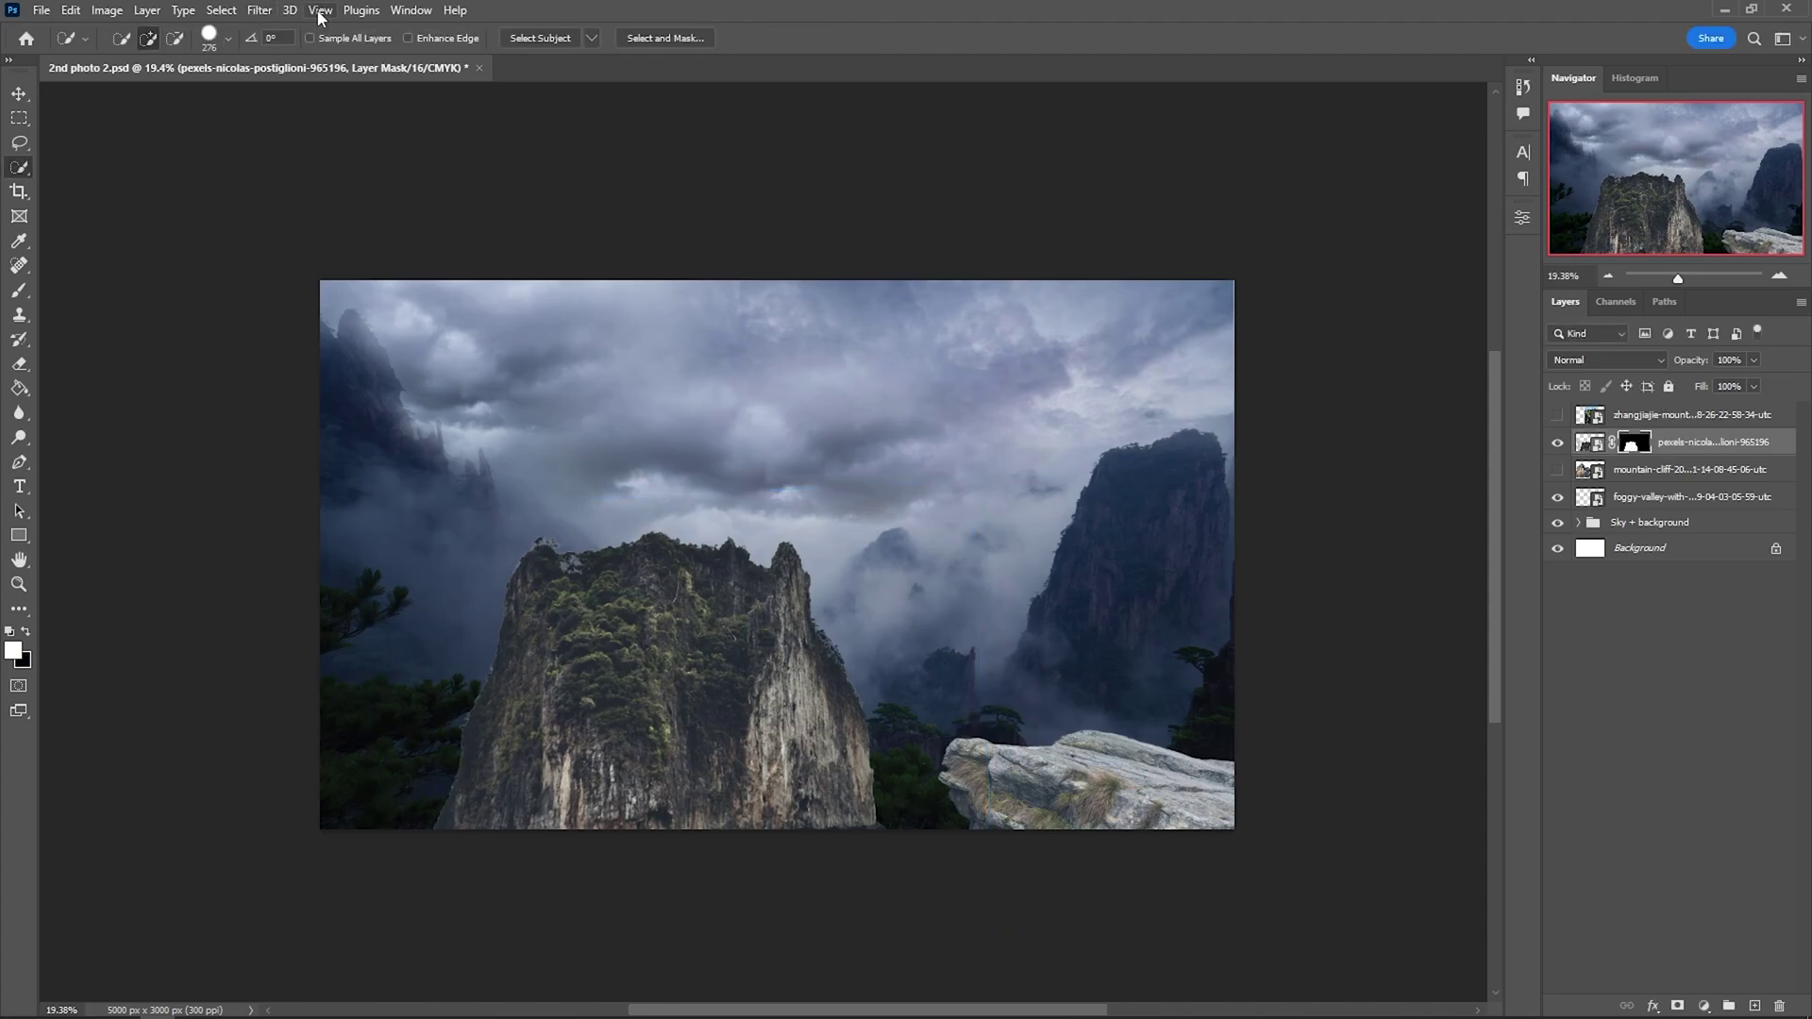
{"action": "left_click", "coordinate": [259, 10]}
{"action": "mouse_move", "coordinate": [283, 409]}
{"action": "left_click", "coordinate": [534, 488]}
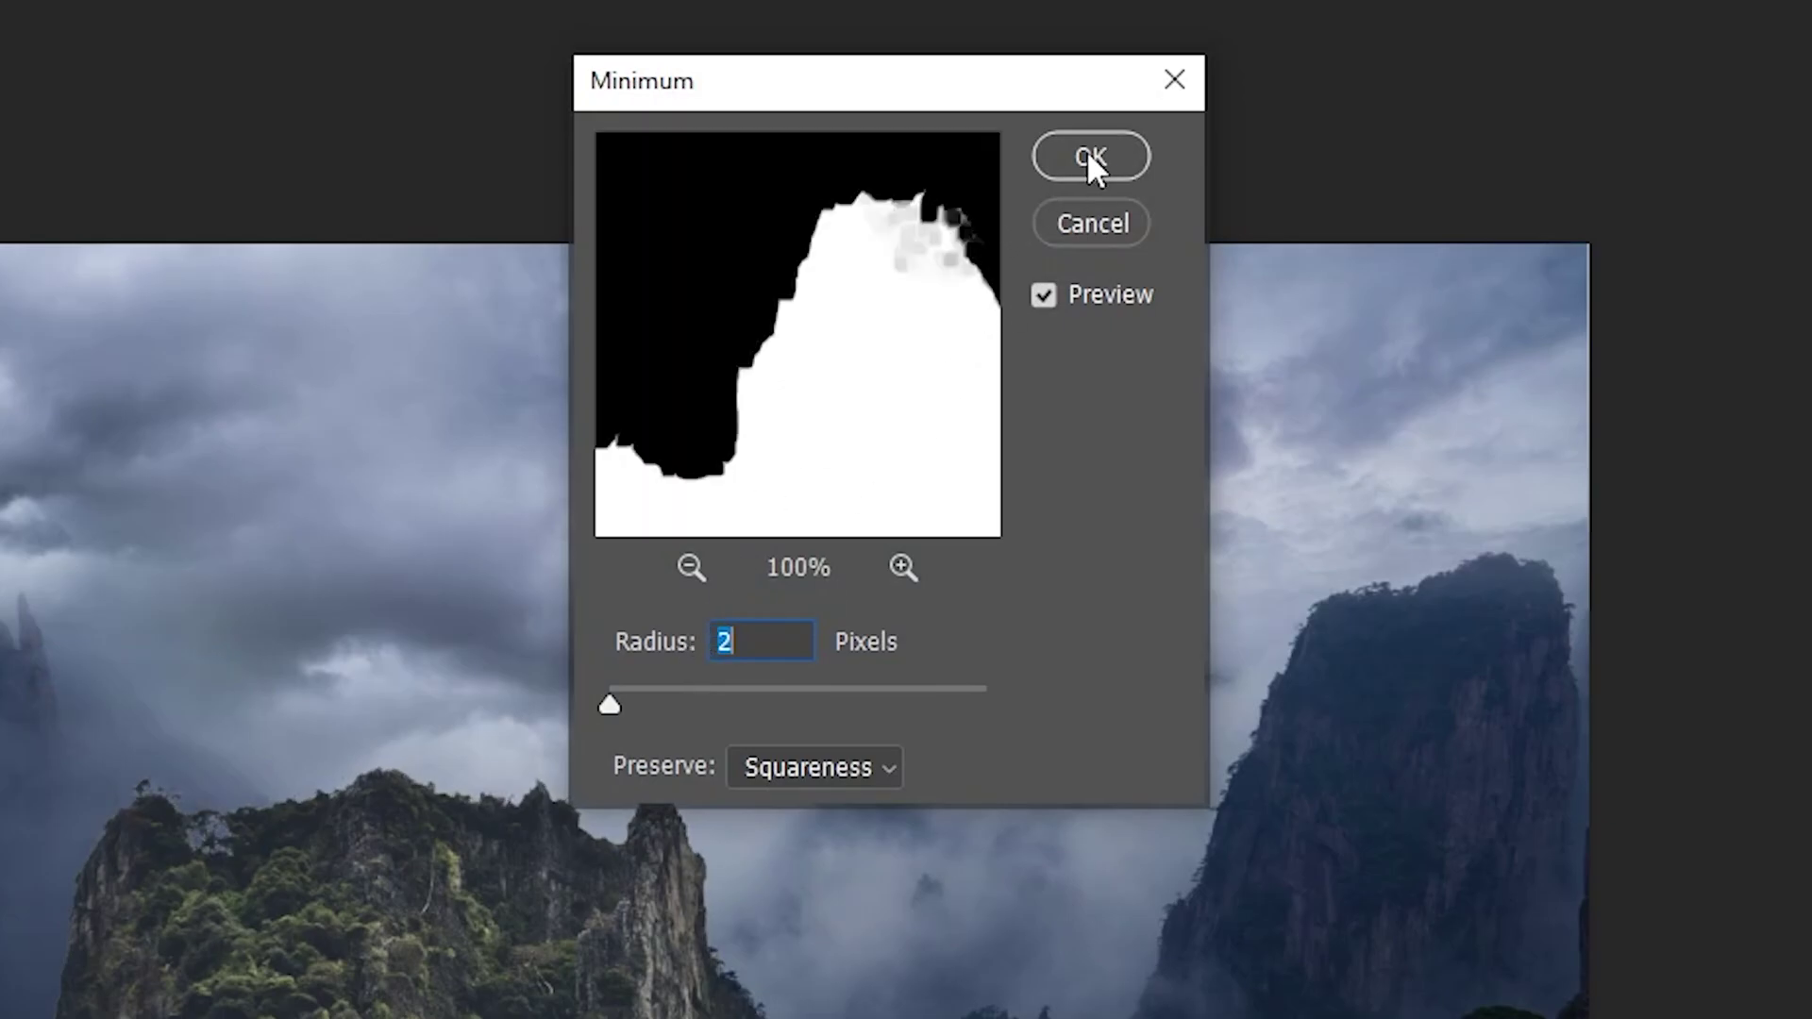
{"action": "left_click", "coordinate": [1087, 153]}
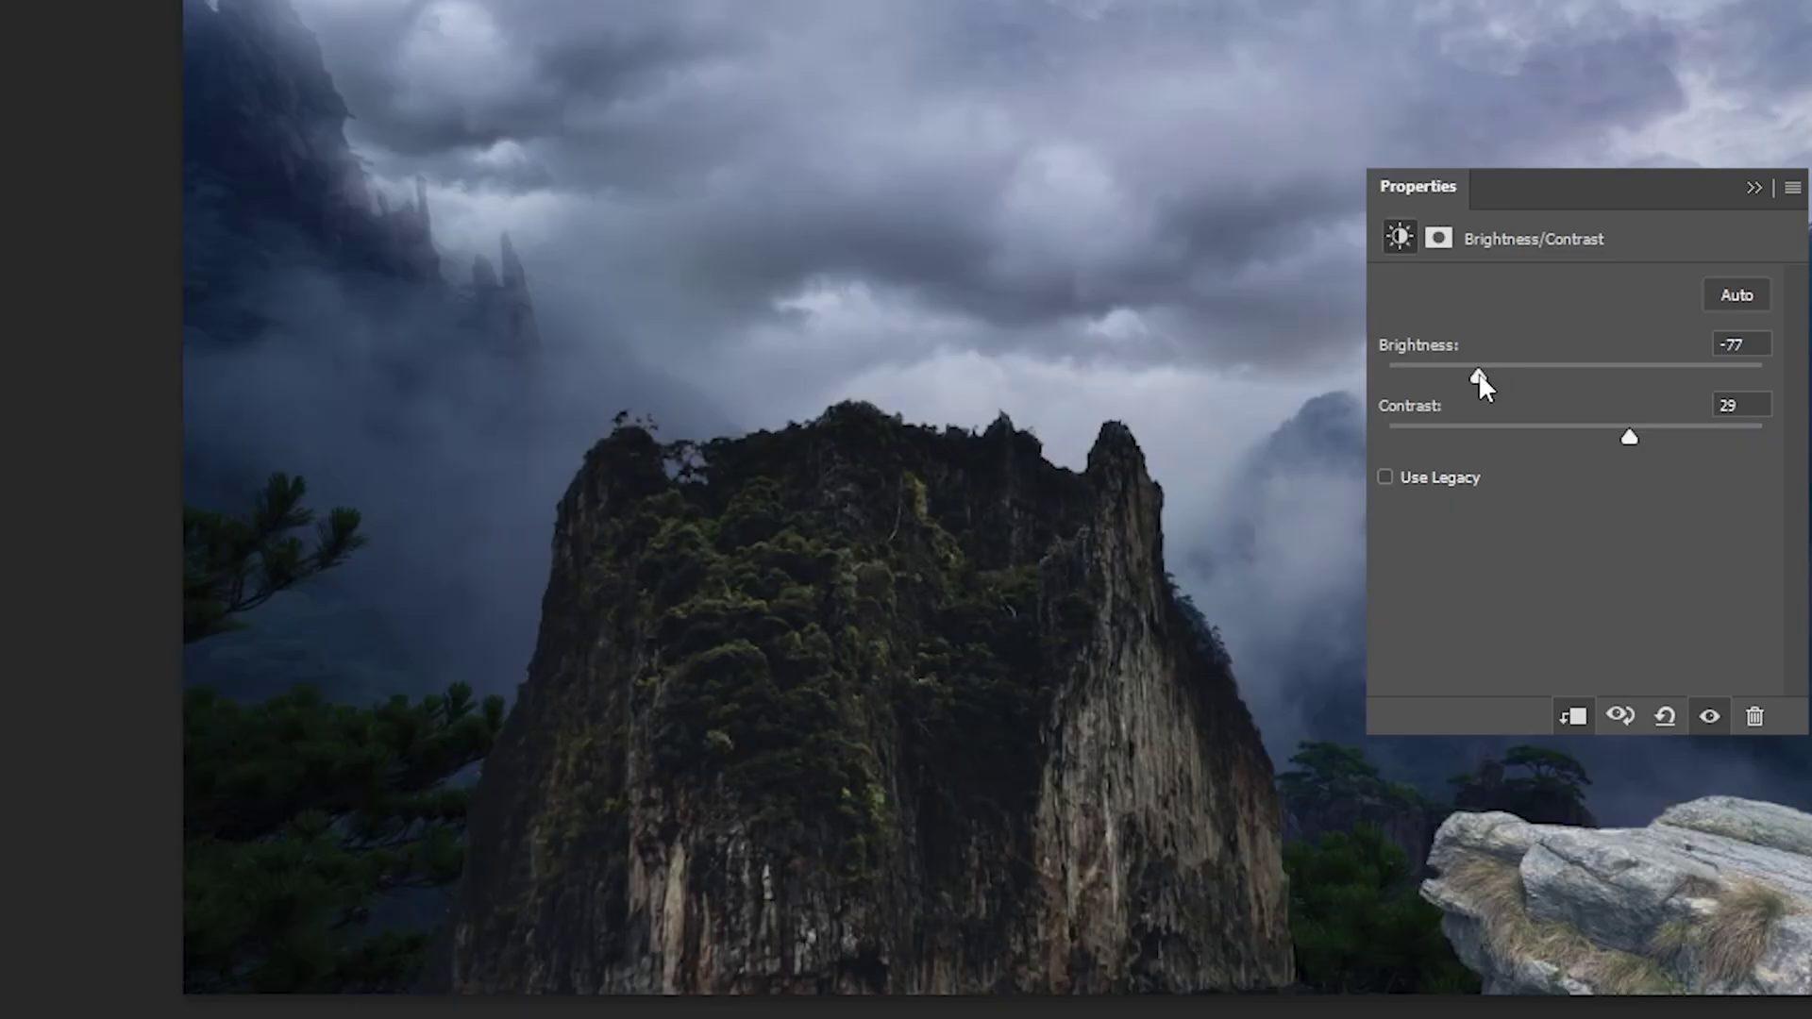
- Fine-tune the mountain's Brightness/Contrast adjustment and fade its base into the fog by painting on its layer mask
{"action": "left_click_drag", "start_coordinate": [1480, 375], "coordinate": [1494, 376]}
{"action": "mouse_move", "coordinate": [1628, 431]}
{"action": "left_mouse_down"}
{"action": "mouse_move", "coordinate": [1661, 428]}
{"action": "mouse_move", "coordinate": [1640, 429]}
{"action": "left_mouse_up"}
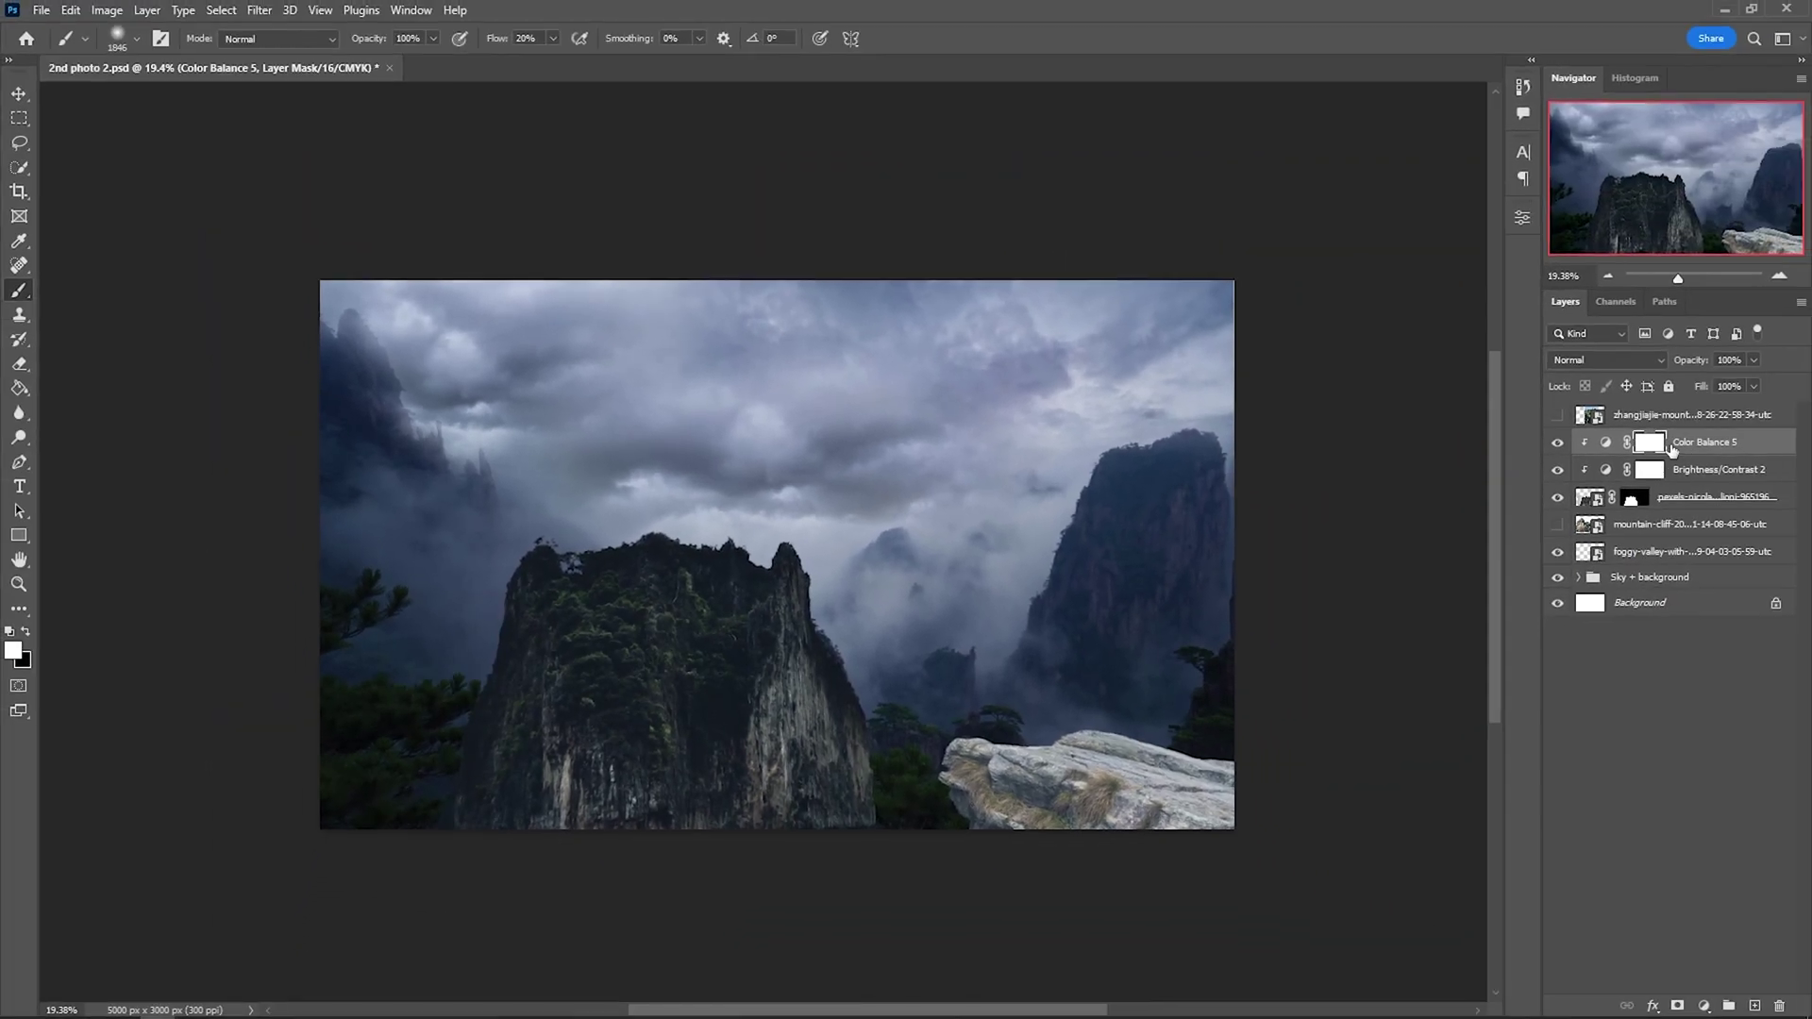
{"action": "left_click", "coordinate": [1631, 497]}
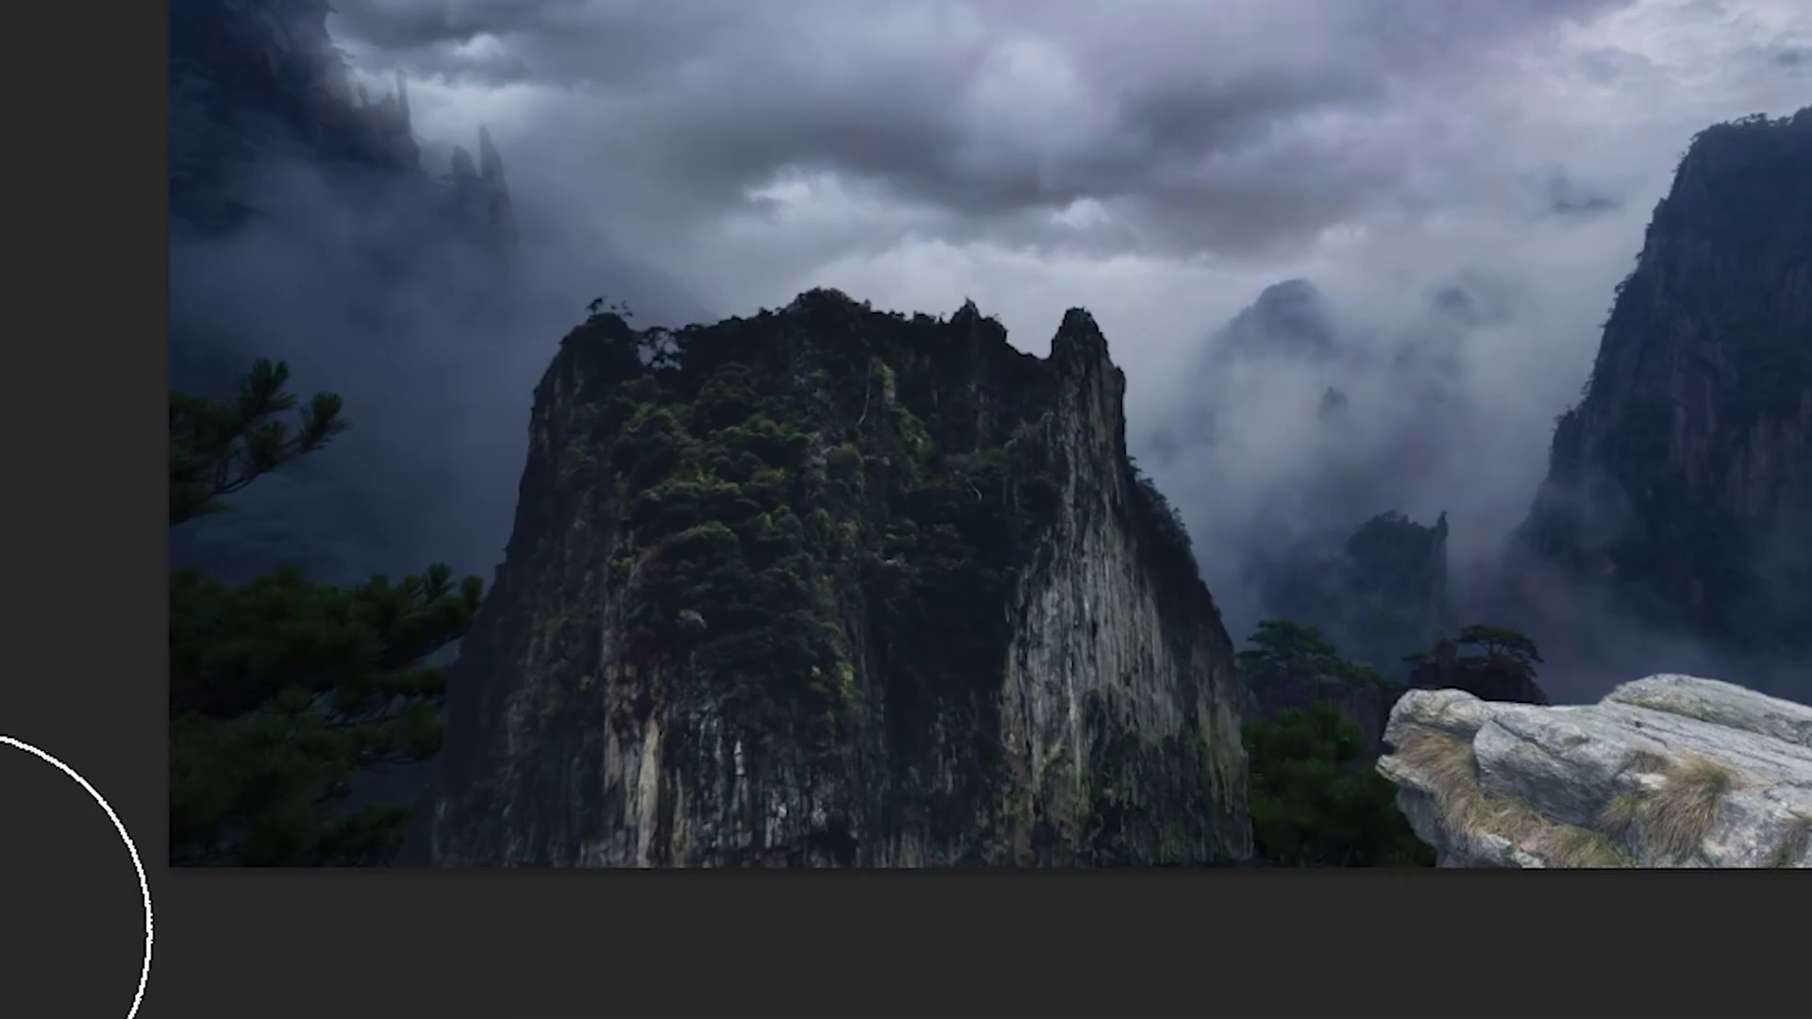
{"action": "left_click_drag", "start_coordinate": [1362, 902], "coordinate": [1164, 857]}
{"action": "key", "text": "bracketleft"}
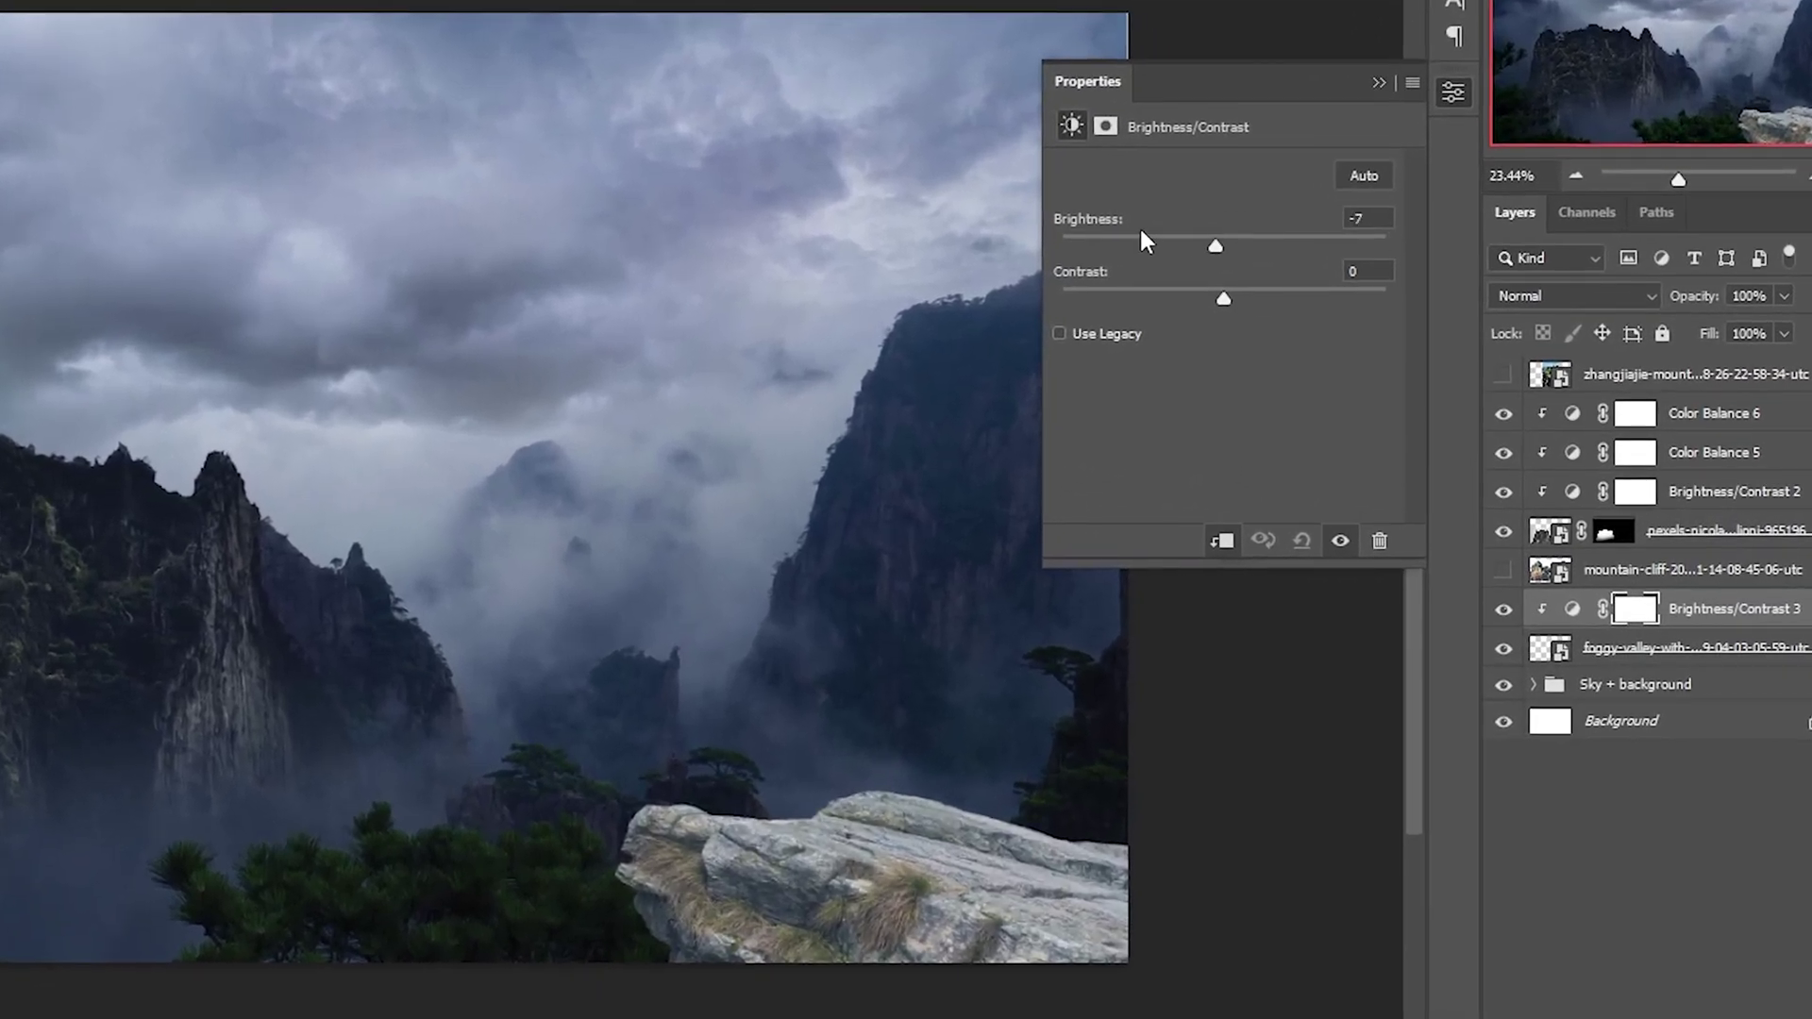
- Strongly darken the foreground rock ledge and raise its contrast with the clipped Brightness/Contrast adjustment
{"action": "left_click_drag", "start_coordinate": [1223, 245], "coordinate": [1061, 246]}
{"action": "left_click_drag", "start_coordinate": [1224, 299], "coordinate": [1263, 298]}
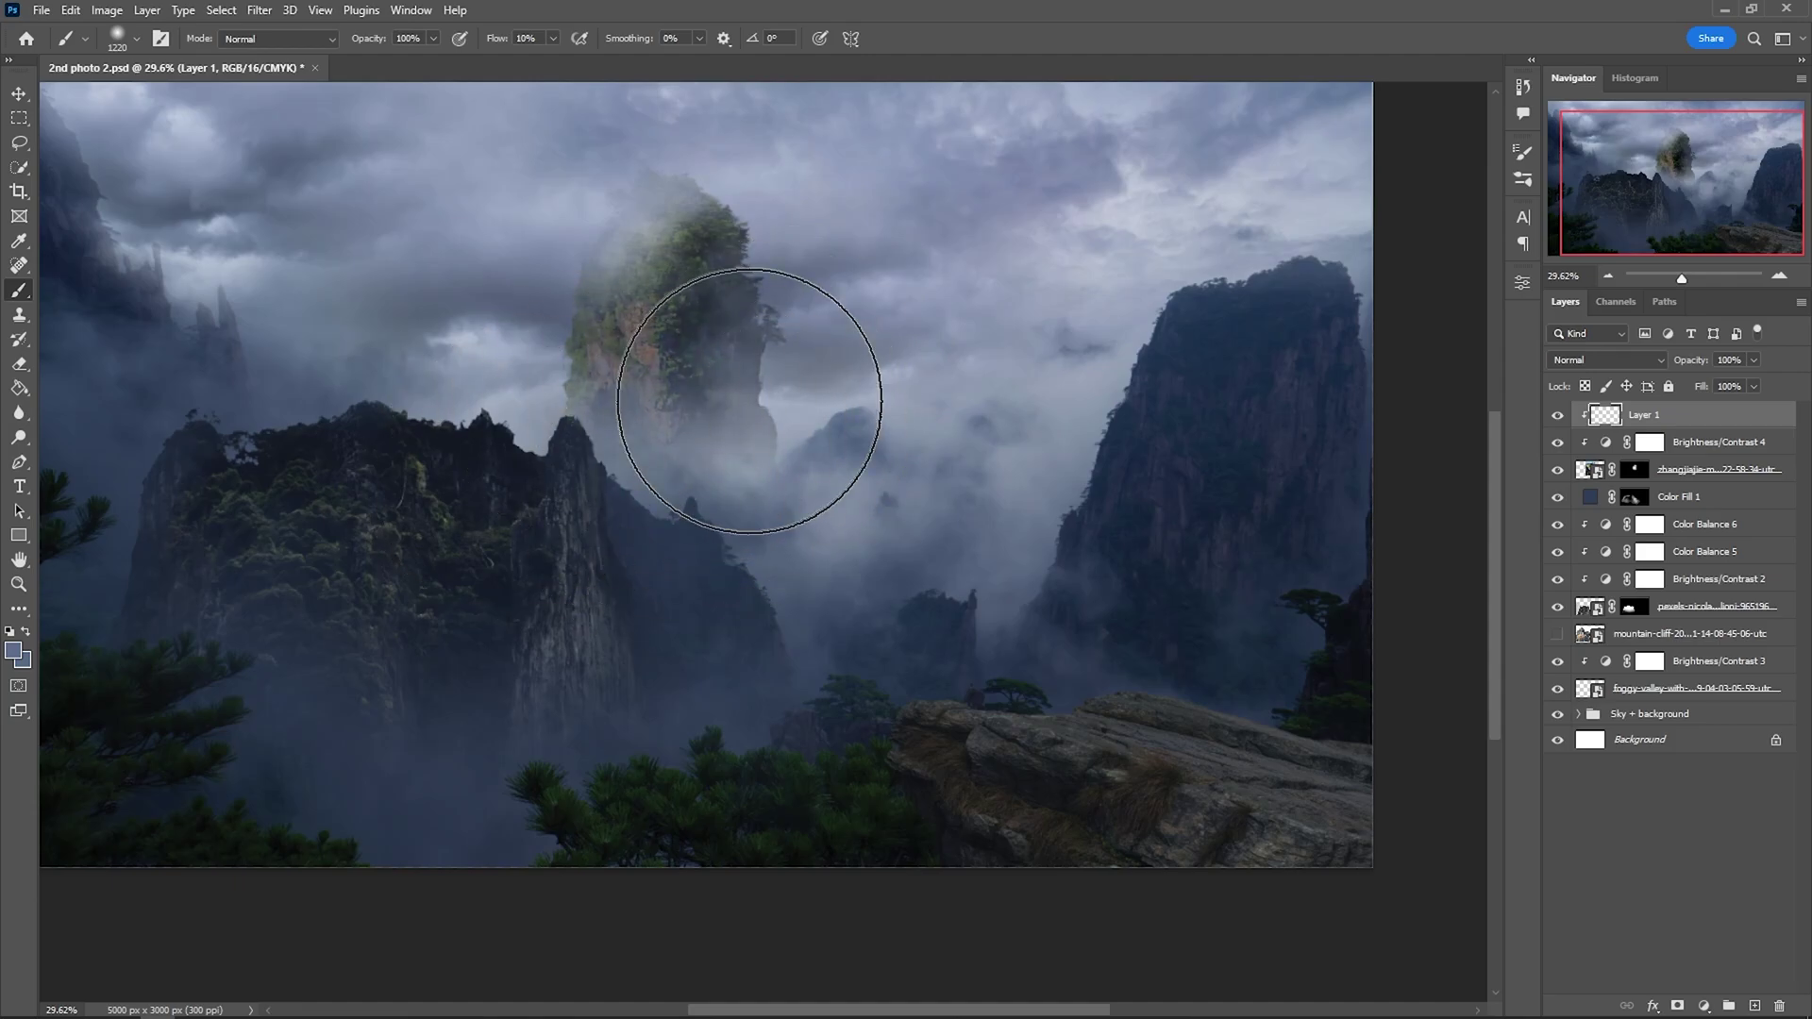
- Paint soft blue haze over the distant peak on clipped Layer 1 with a large brush at 10% flow
{"action": "mouse_move", "coordinate": [749, 401]}
{"action": "left_mouse_down"}
{"action": "mouse_move", "coordinate": [1158, 320]}
{"action": "mouse_move", "coordinate": [905, 323]}
{"action": "mouse_move", "coordinate": [611, 290]}
{"action": "mouse_move", "coordinate": [583, 310]}
{"action": "mouse_move", "coordinate": [910, 225]}
{"action": "mouse_move", "coordinate": [1081, 289]}
{"action": "mouse_move", "coordinate": [717, 241]}
{"action": "mouse_move", "coordinate": [913, 210]}
{"action": "left_mouse_up"}
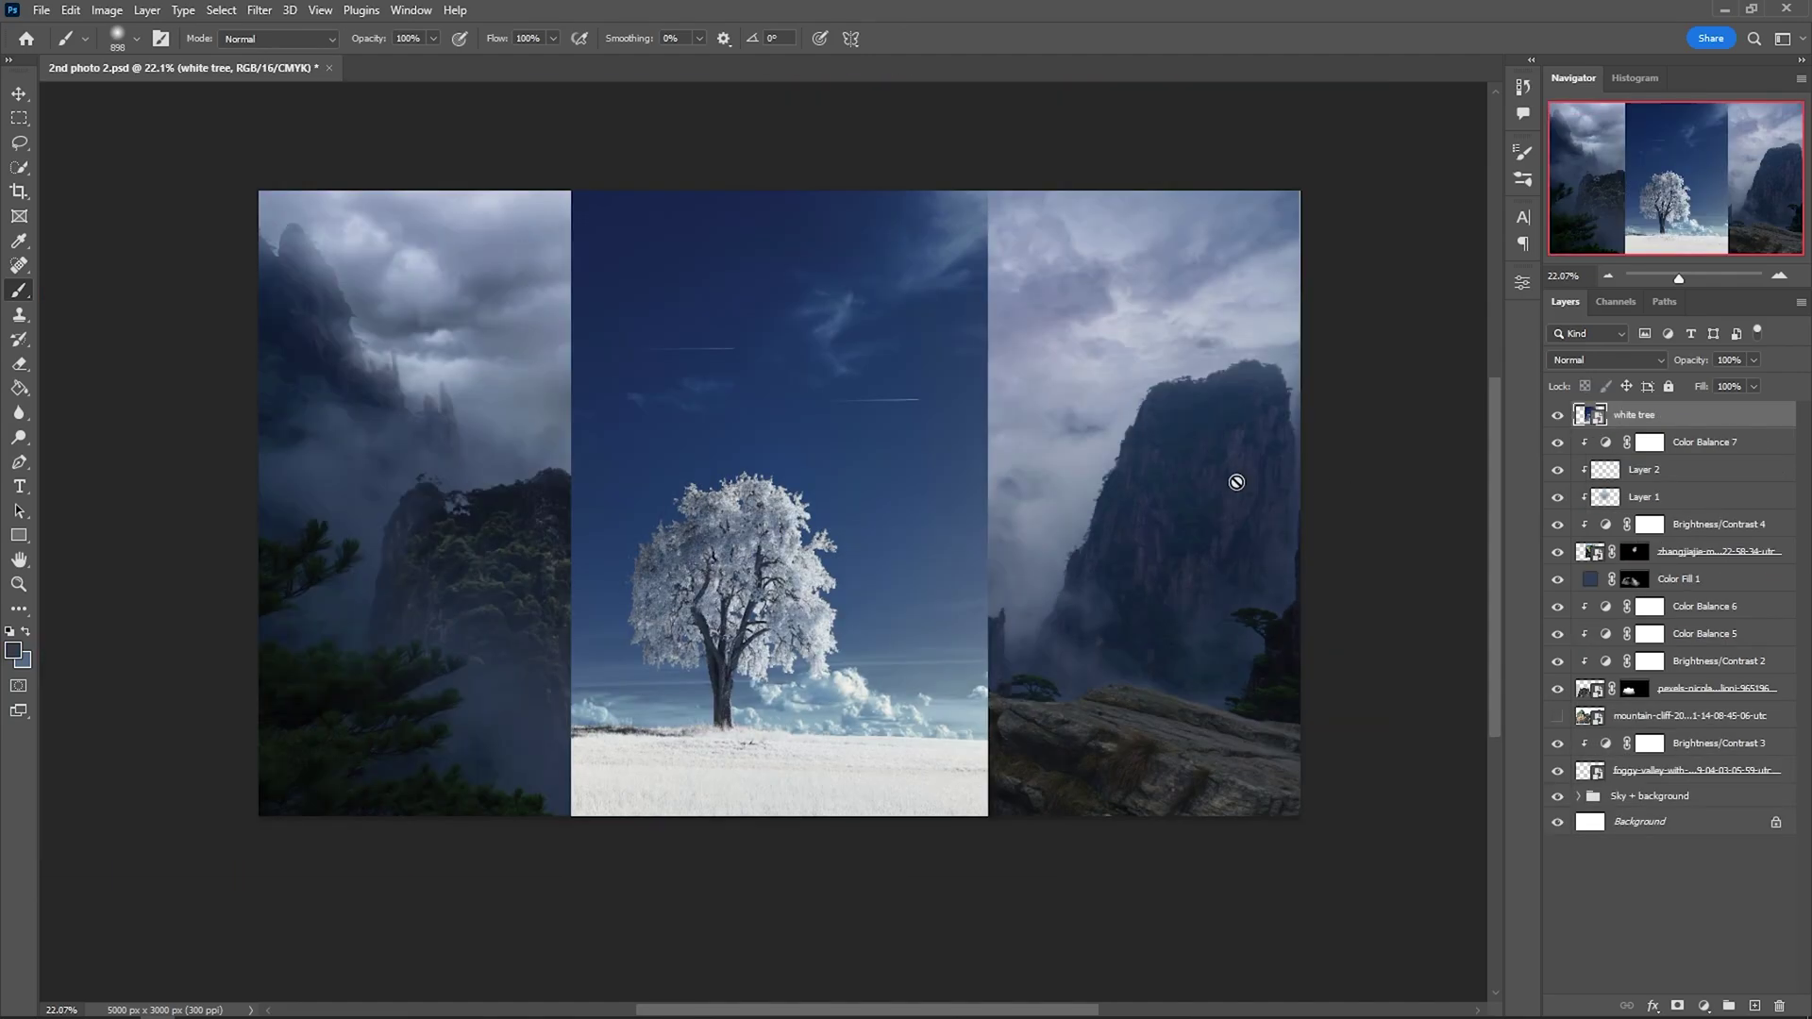
{"action": "scroll", "coordinate": [804, 567], "scroll_direction": "up", "scroll_amount": 3}
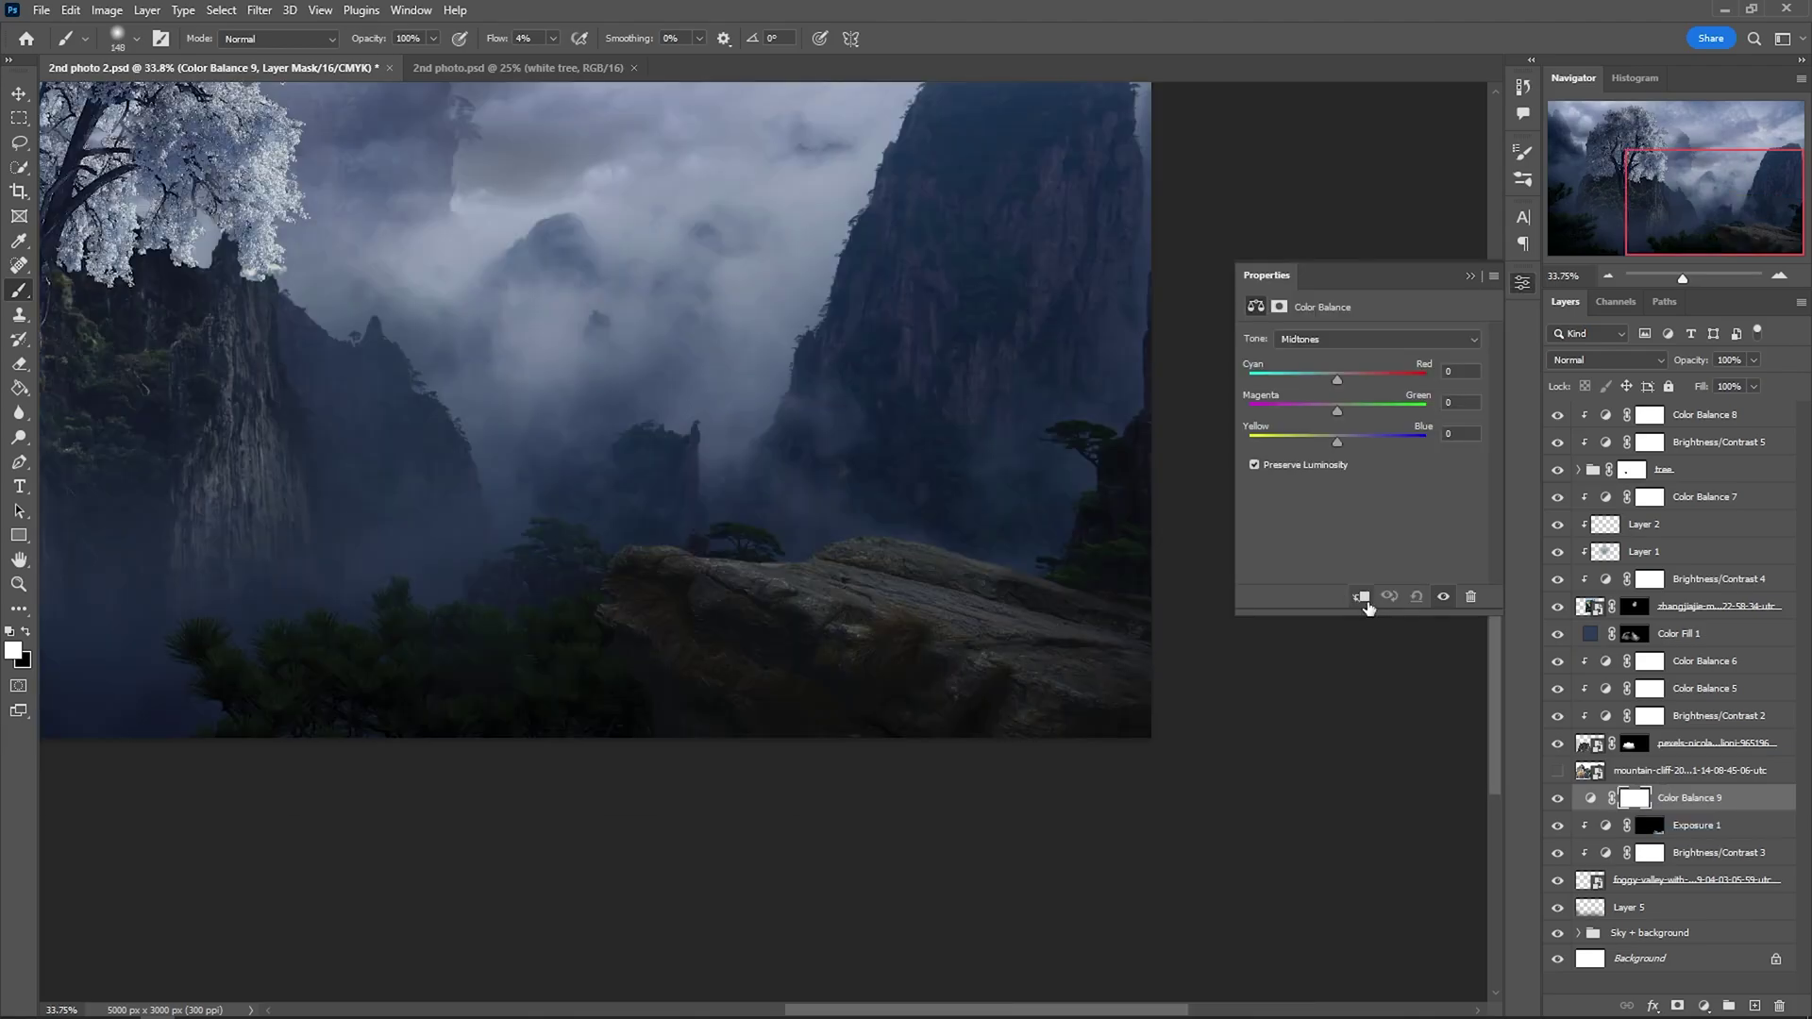
- Add blue to the foreground rock's midtones and shadows with the clipped Color Balance 9 adjustment
{"action": "left_click_drag", "start_coordinate": [1338, 439], "coordinate": [1343, 439]}
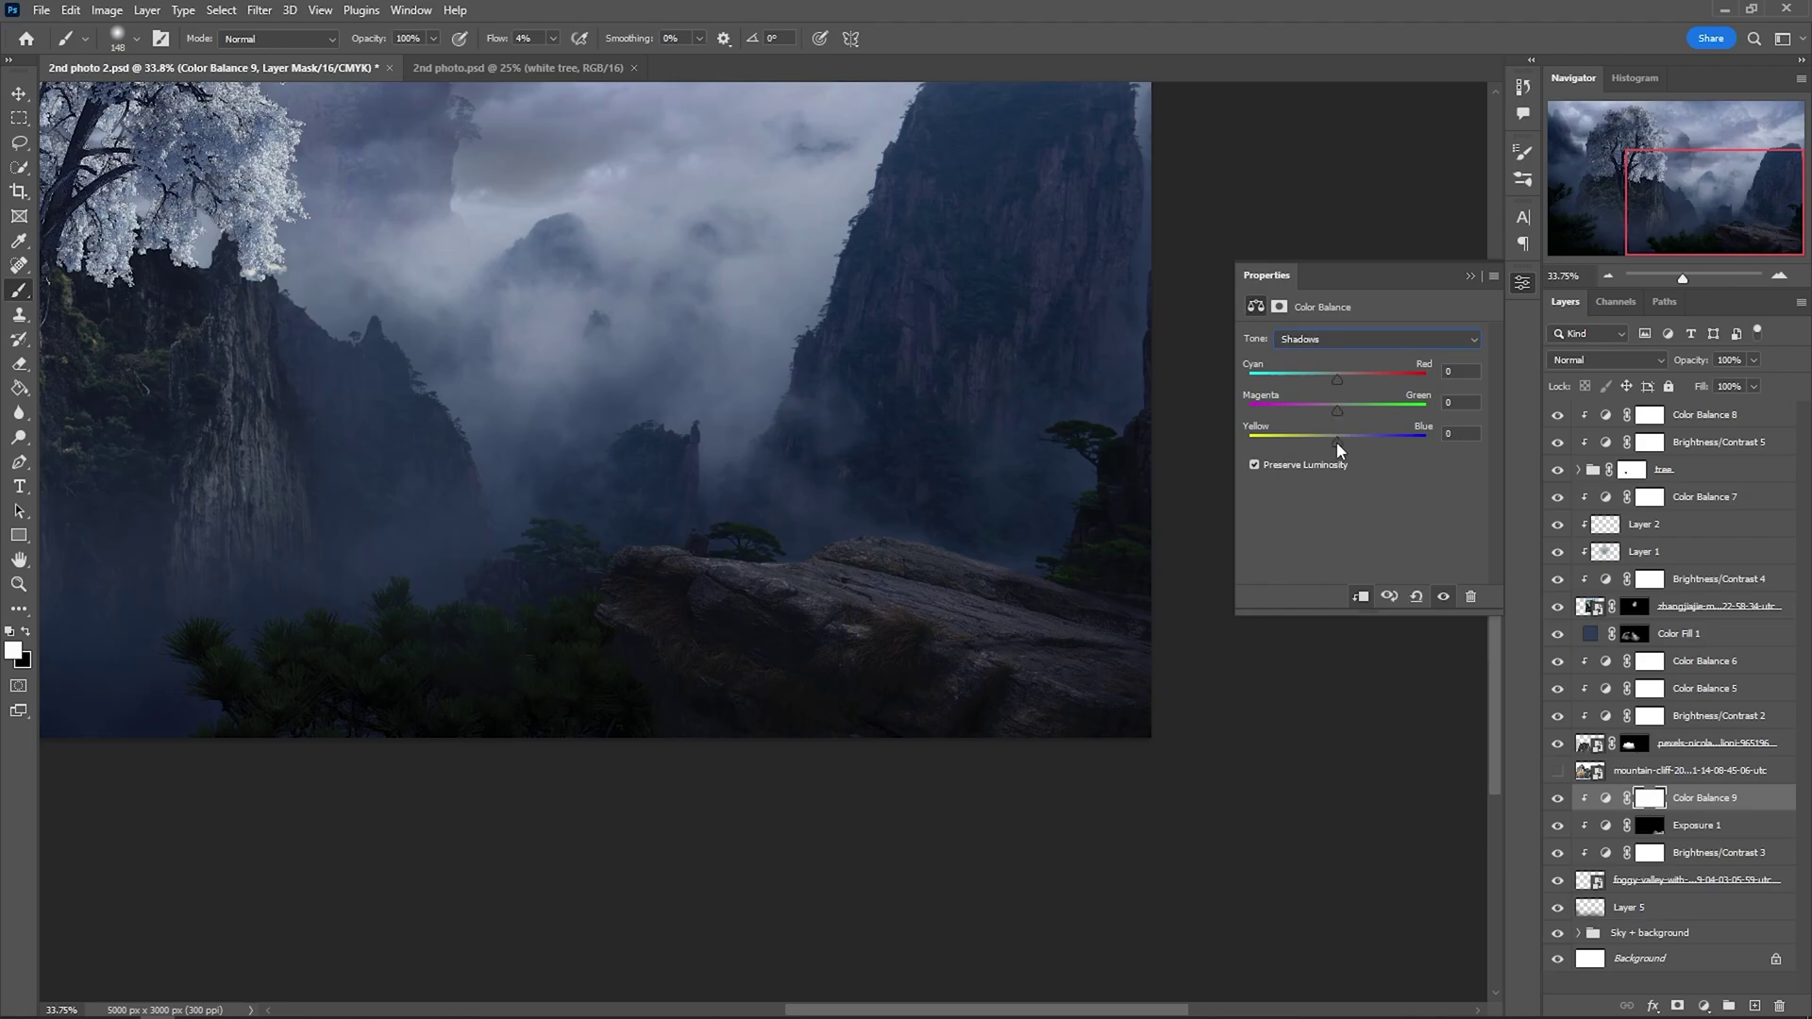
{"action": "left_click_drag", "start_coordinate": [1336, 442], "coordinate": [1340, 441]}
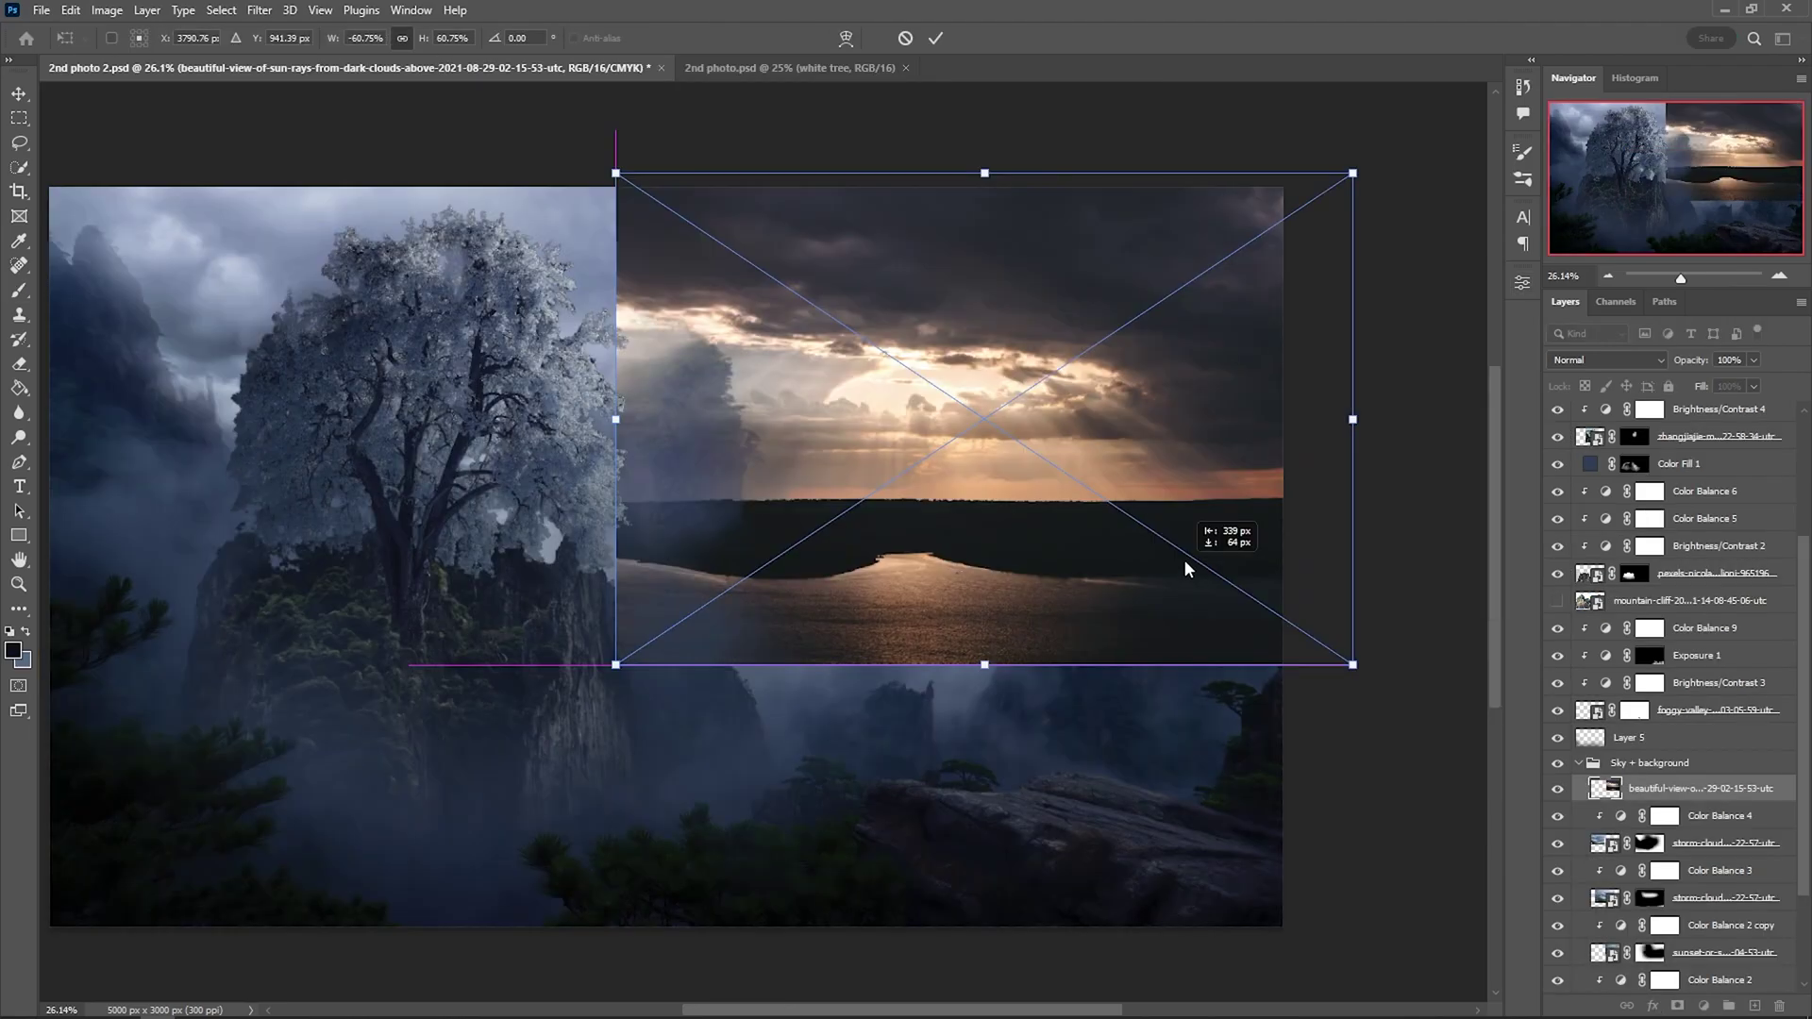
- Position the sun-rays sky image over the right side and mask out its horizon, water and left edge
{"action": "left_click_drag", "start_coordinate": [1185, 565], "coordinate": [1213, 548]}
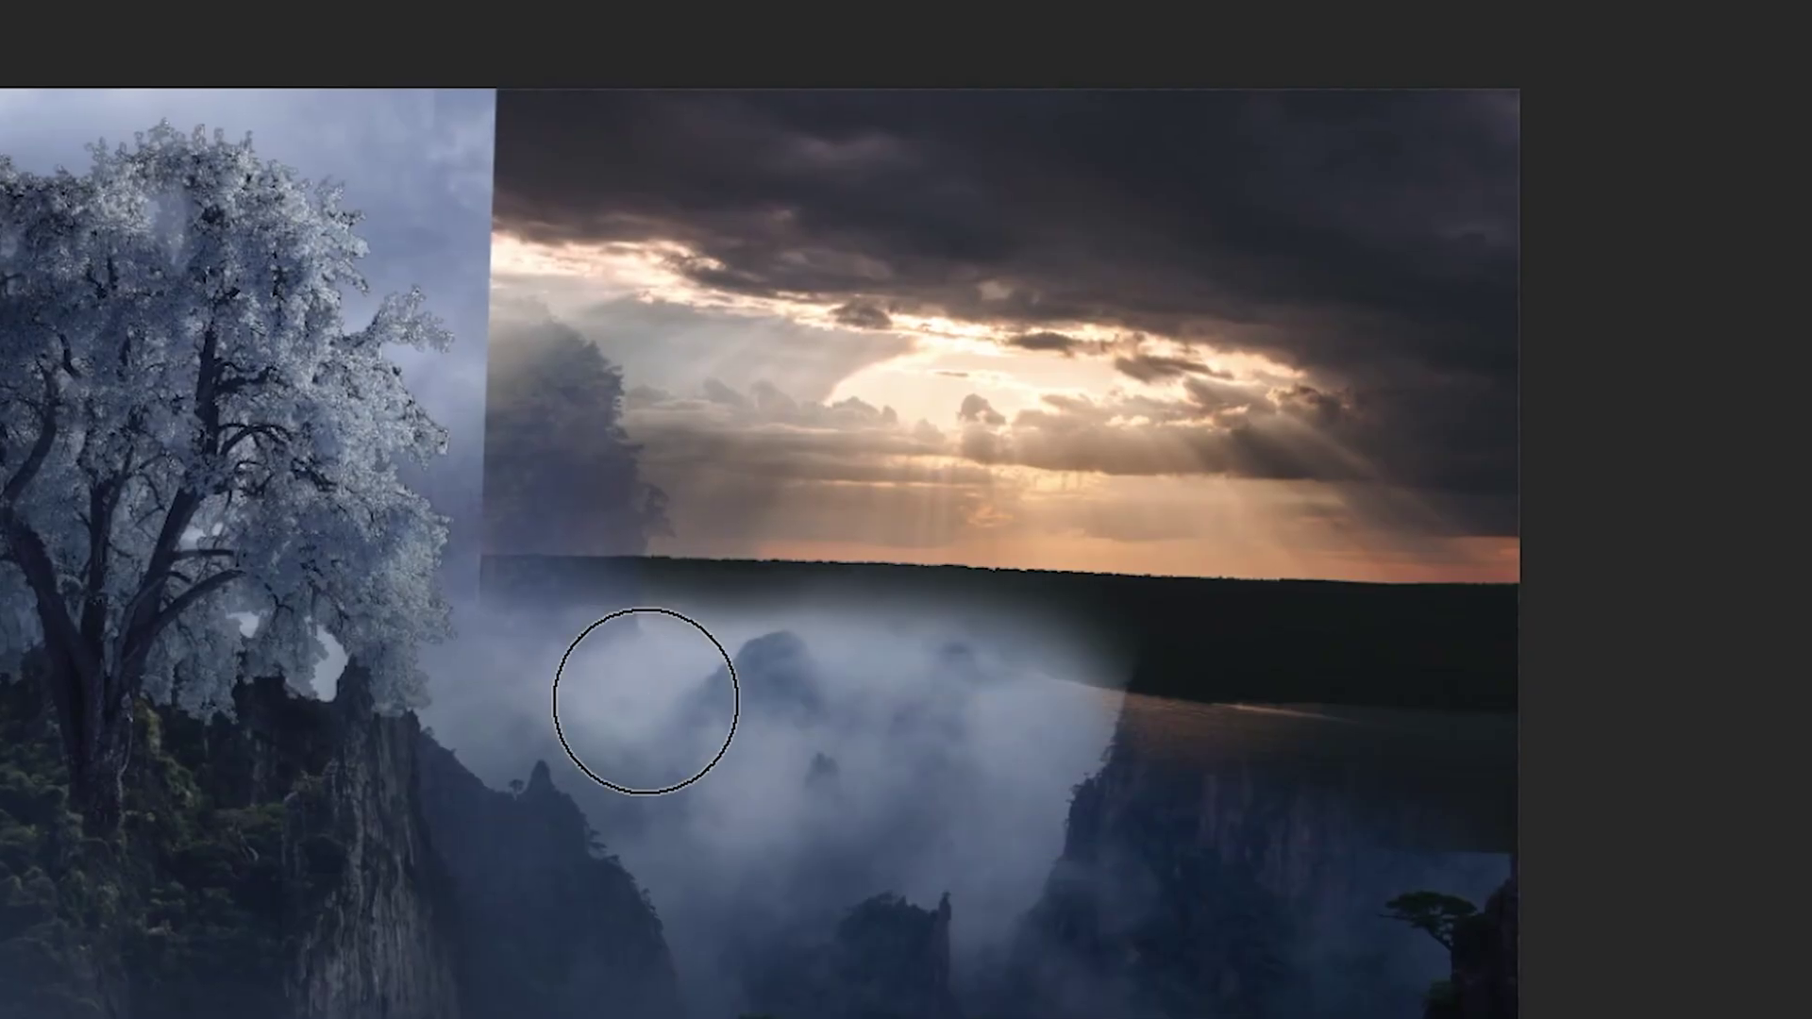
{"action": "mouse_move", "coordinate": [639, 695]}
{"action": "left_mouse_down"}
{"action": "mouse_move", "coordinate": [1384, 738]}
{"action": "mouse_move", "coordinate": [1263, 652]}
{"action": "mouse_move", "coordinate": [1093, 647]}
{"action": "mouse_move", "coordinate": [1585, 659]}
{"action": "left_mouse_up"}
{"action": "mouse_move", "coordinate": [1207, 605]}
{"action": "left_mouse_down"}
{"action": "mouse_move", "coordinate": [1330, 587]}
{"action": "mouse_move", "coordinate": [1452, 626]}
{"action": "mouse_move", "coordinate": [946, 638]}
{"action": "mouse_move", "coordinate": [777, 667]}
{"action": "left_mouse_up"}
{"action": "left_click_drag", "start_coordinate": [52, 461], "coordinate": [627, 585]}
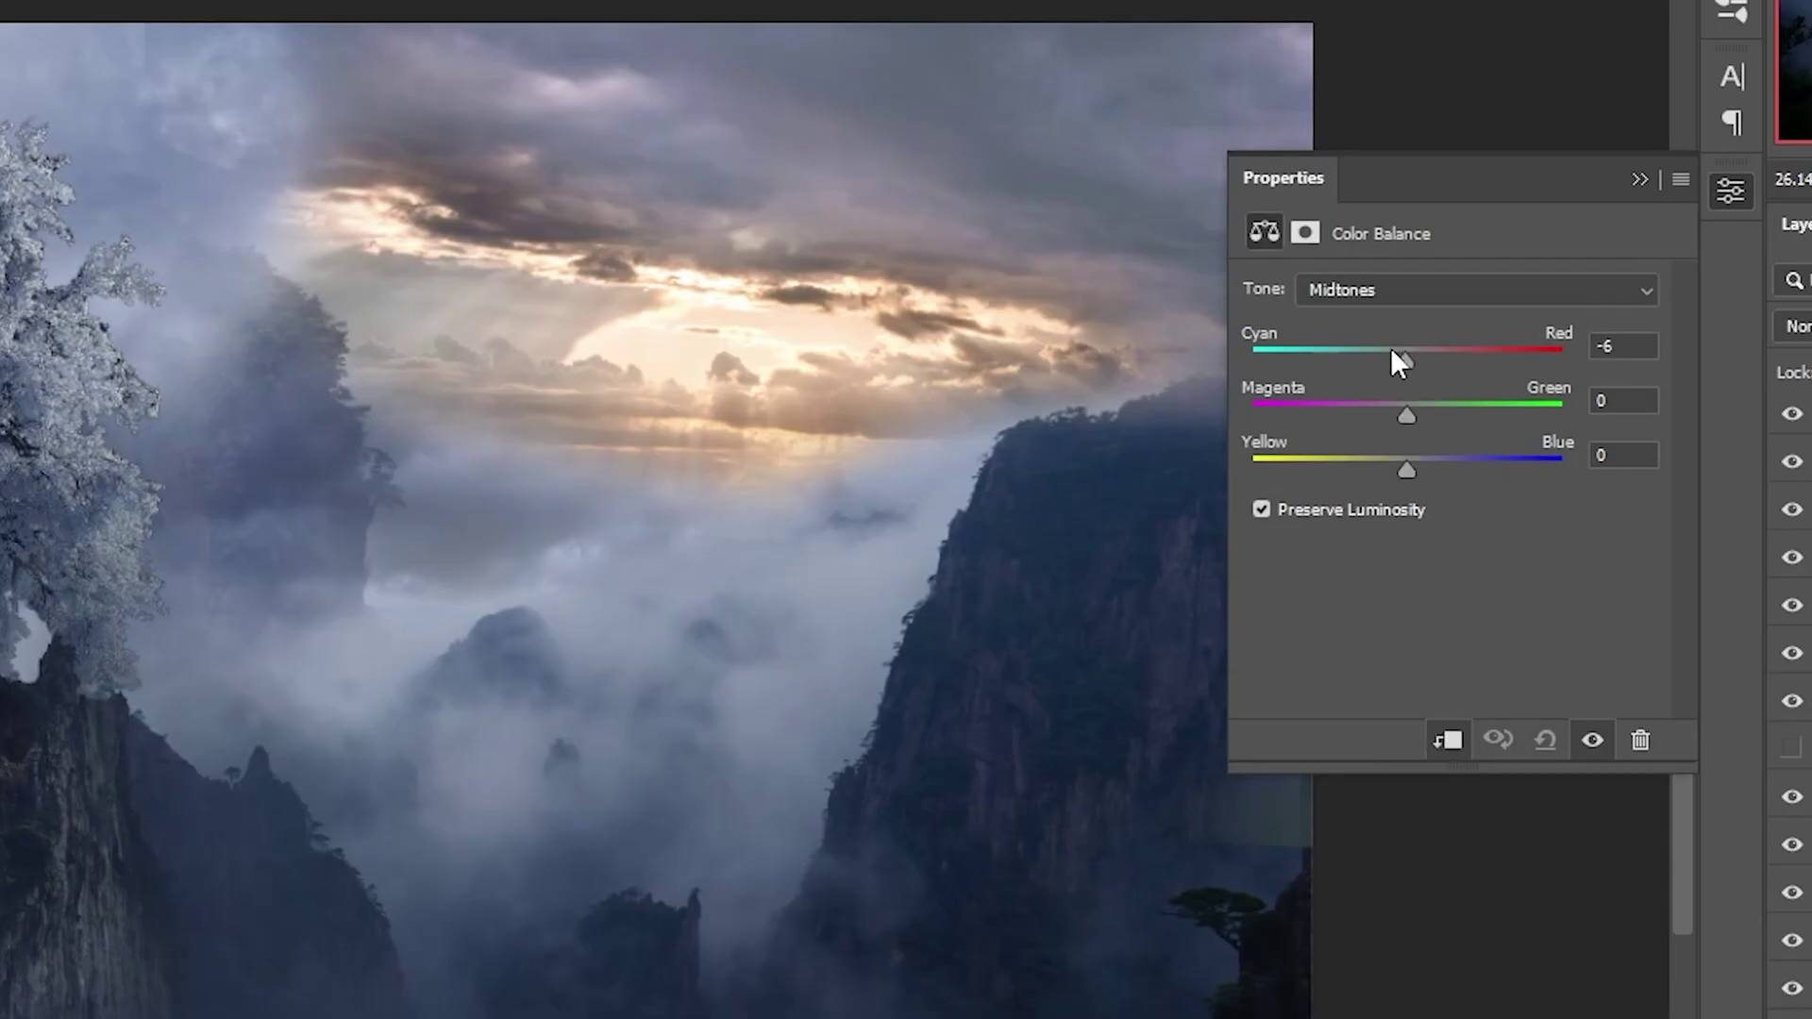
- Shift the sun-rays sky's midtones toward cyan and blue with the clipped Color Balance adjustment
{"action": "left_click_drag", "start_coordinate": [1392, 349], "coordinate": [1359, 365]}
{"action": "left_click_drag", "start_coordinate": [1404, 467], "coordinate": [1442, 468]}
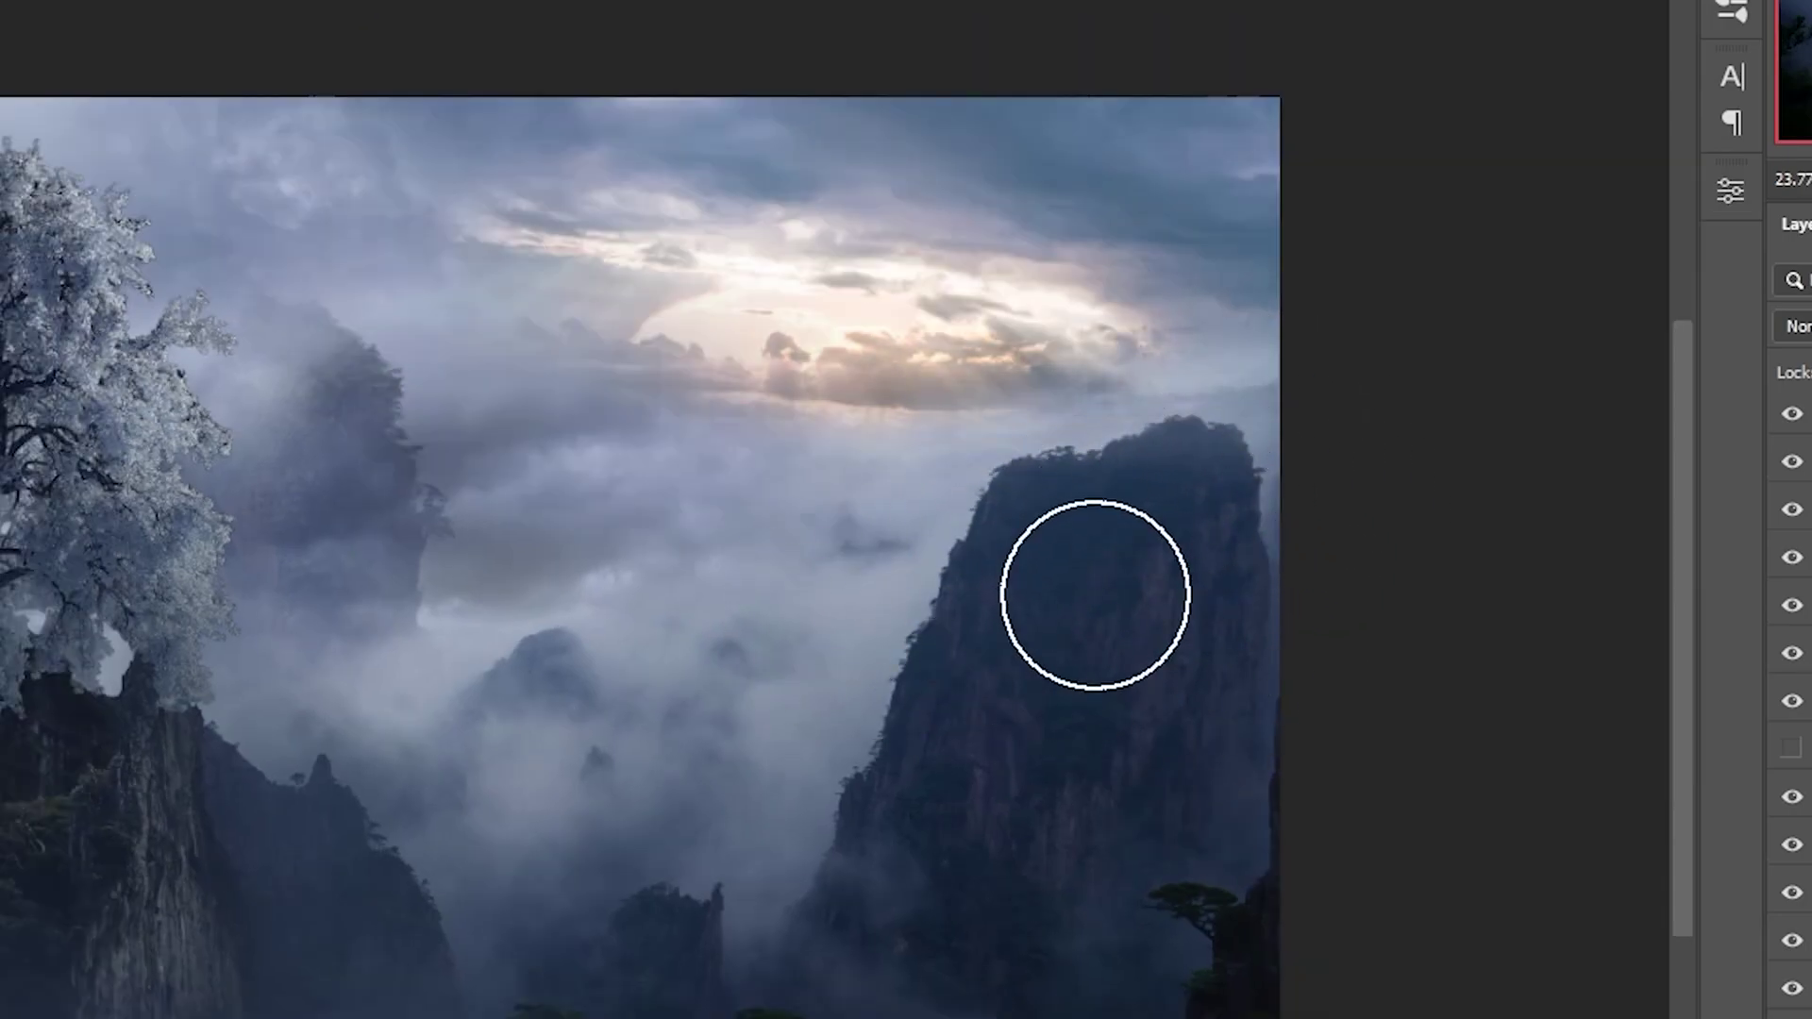
- Enlarge the soft brush and paint warm light around the sun using the orange Linear Dodge (Add) Color Fill 4 mask
{"action": "key", "text": "bracketright"}
{"action": "key", "text": "bracketright"}
{"action": "key", "text": "bracketright"}
{"action": "left_click_drag", "start_coordinate": [862, 356], "coordinate": [828, 336]}
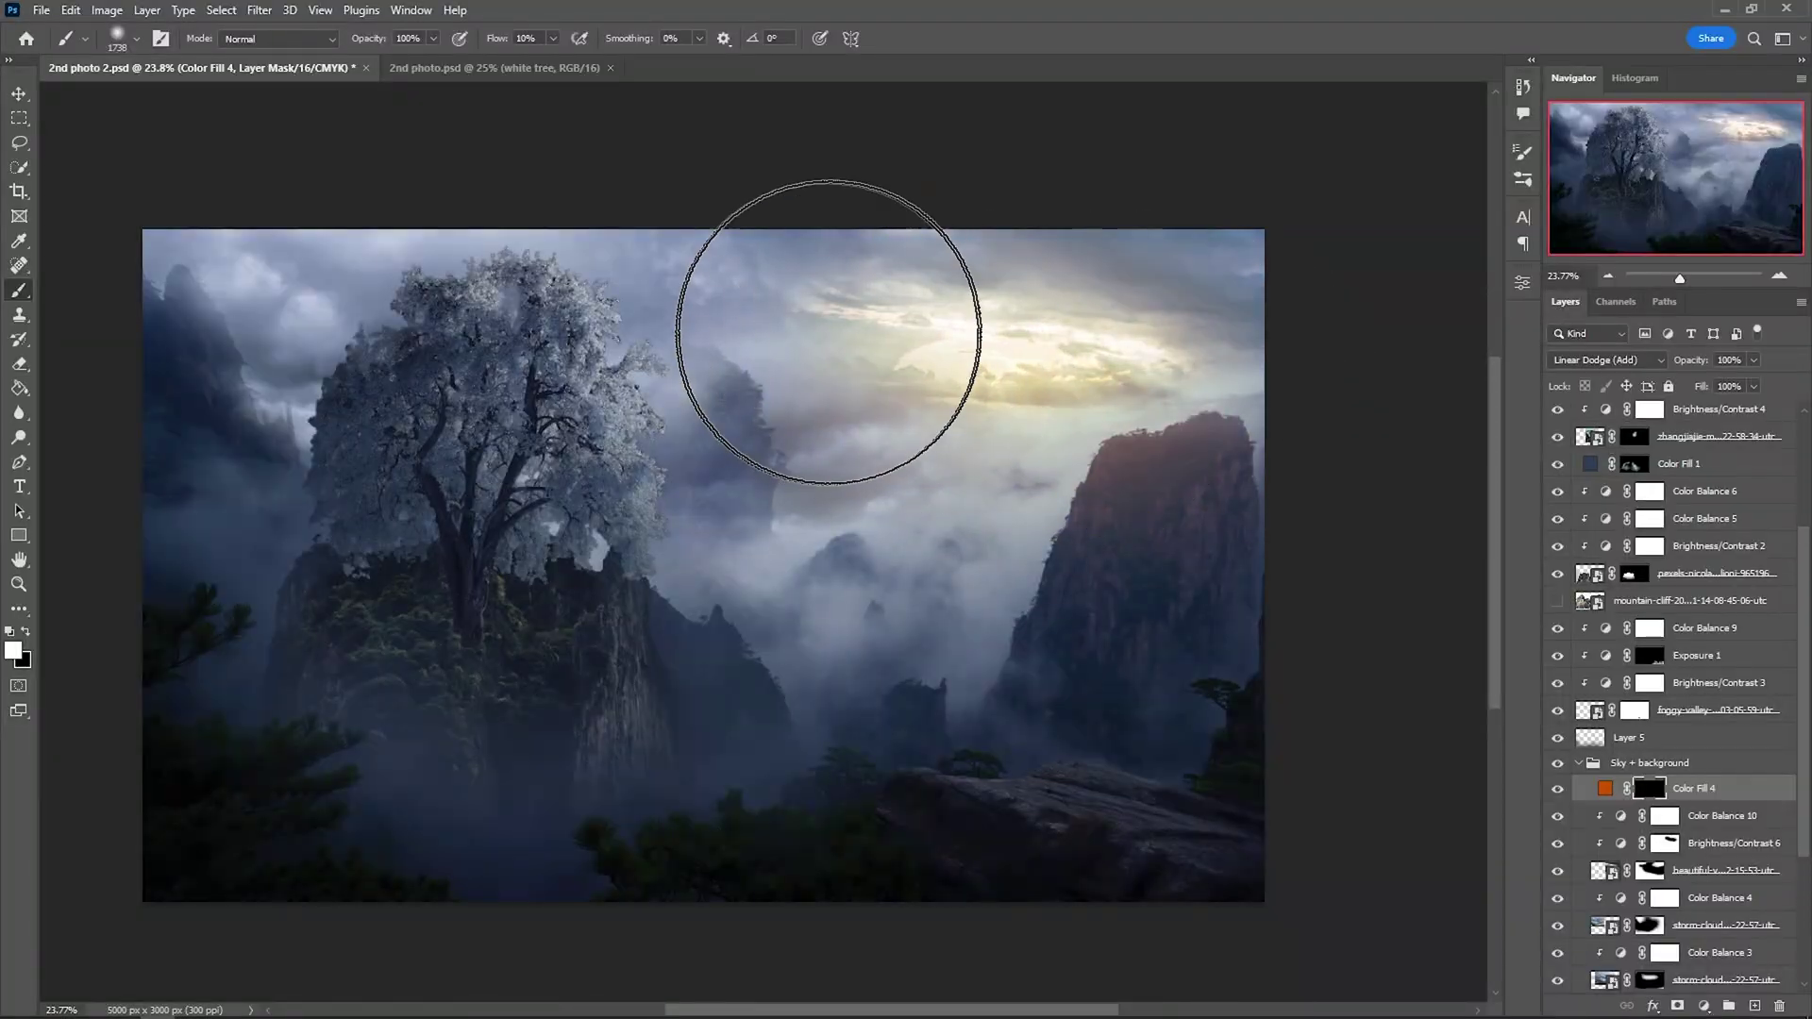
{"action": "left_click_drag", "start_coordinate": [991, 453], "coordinate": [953, 453]}
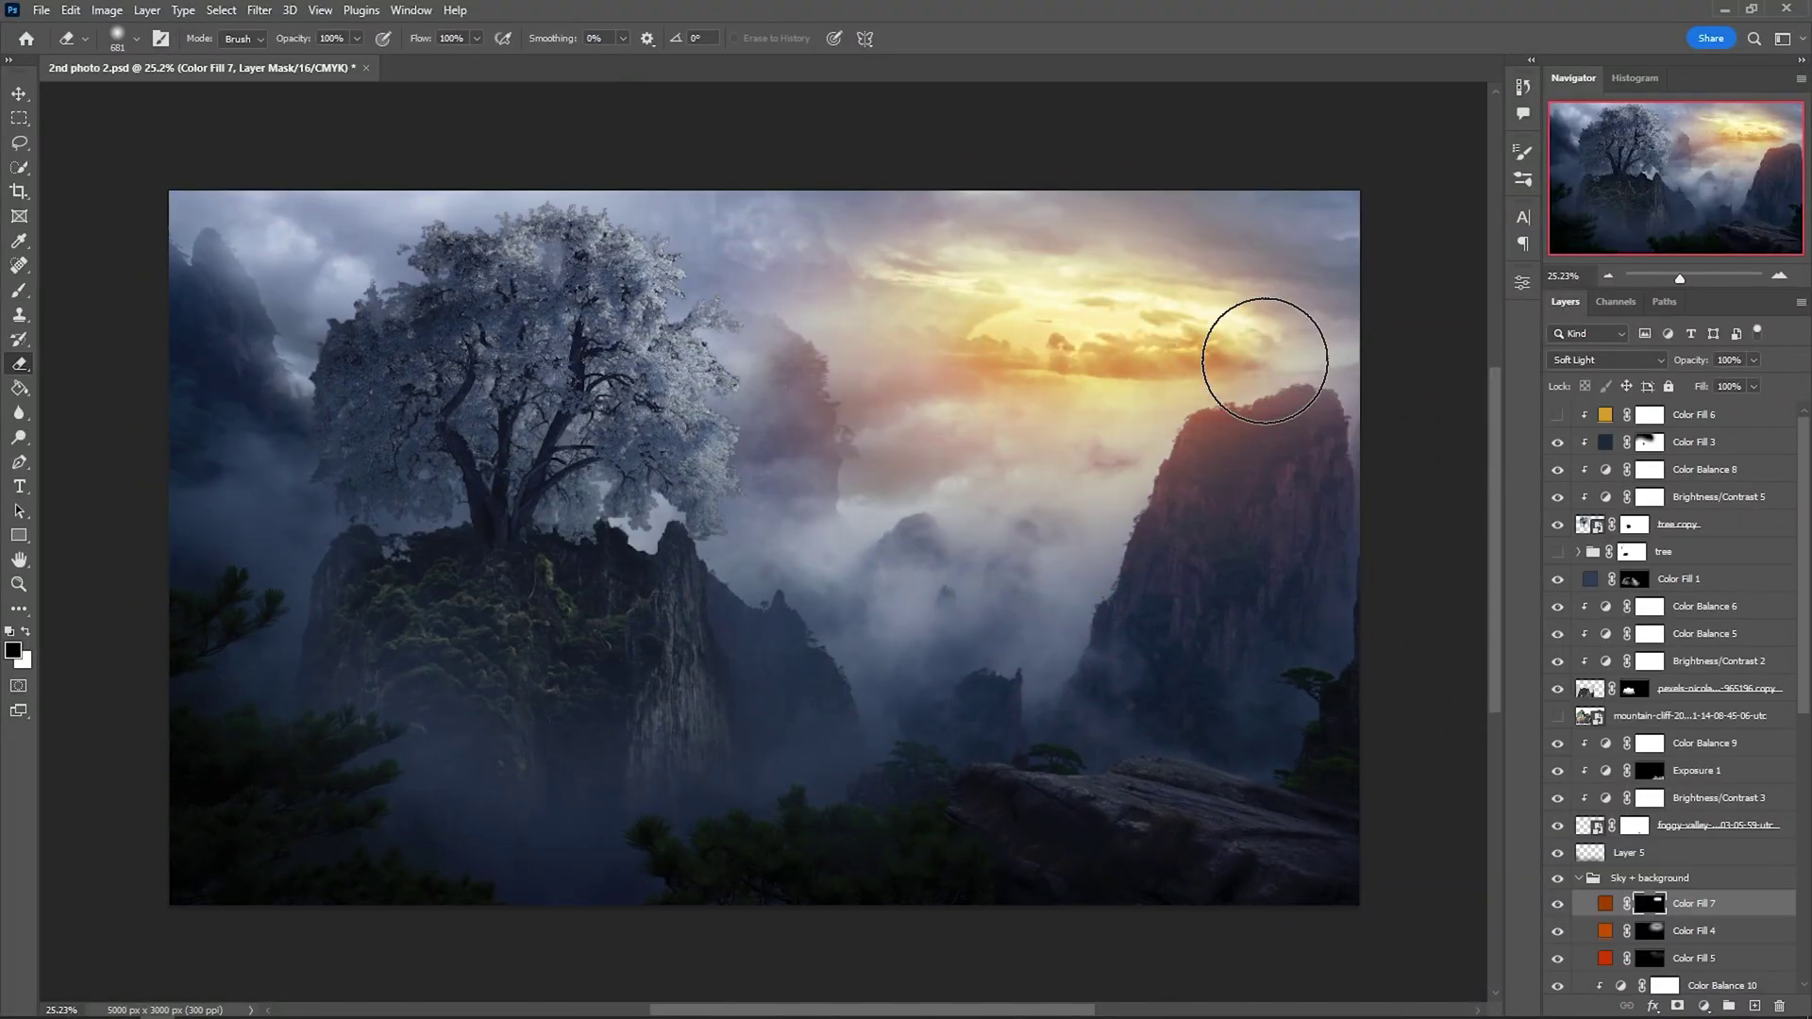
- Refine the Soft Light Color Fill 7 glow around the sun by brushing its mask at 20% flow
{"action": "key", "text": "shift+2"}
{"action": "mouse_move", "coordinate": [1132, 420]}
{"action": "left_mouse_down"}
{"action": "mouse_move", "coordinate": [1060, 425]}
{"action": "mouse_move", "coordinate": [1120, 415]}
{"action": "left_mouse_up"}
{"action": "key", "text": "x"}
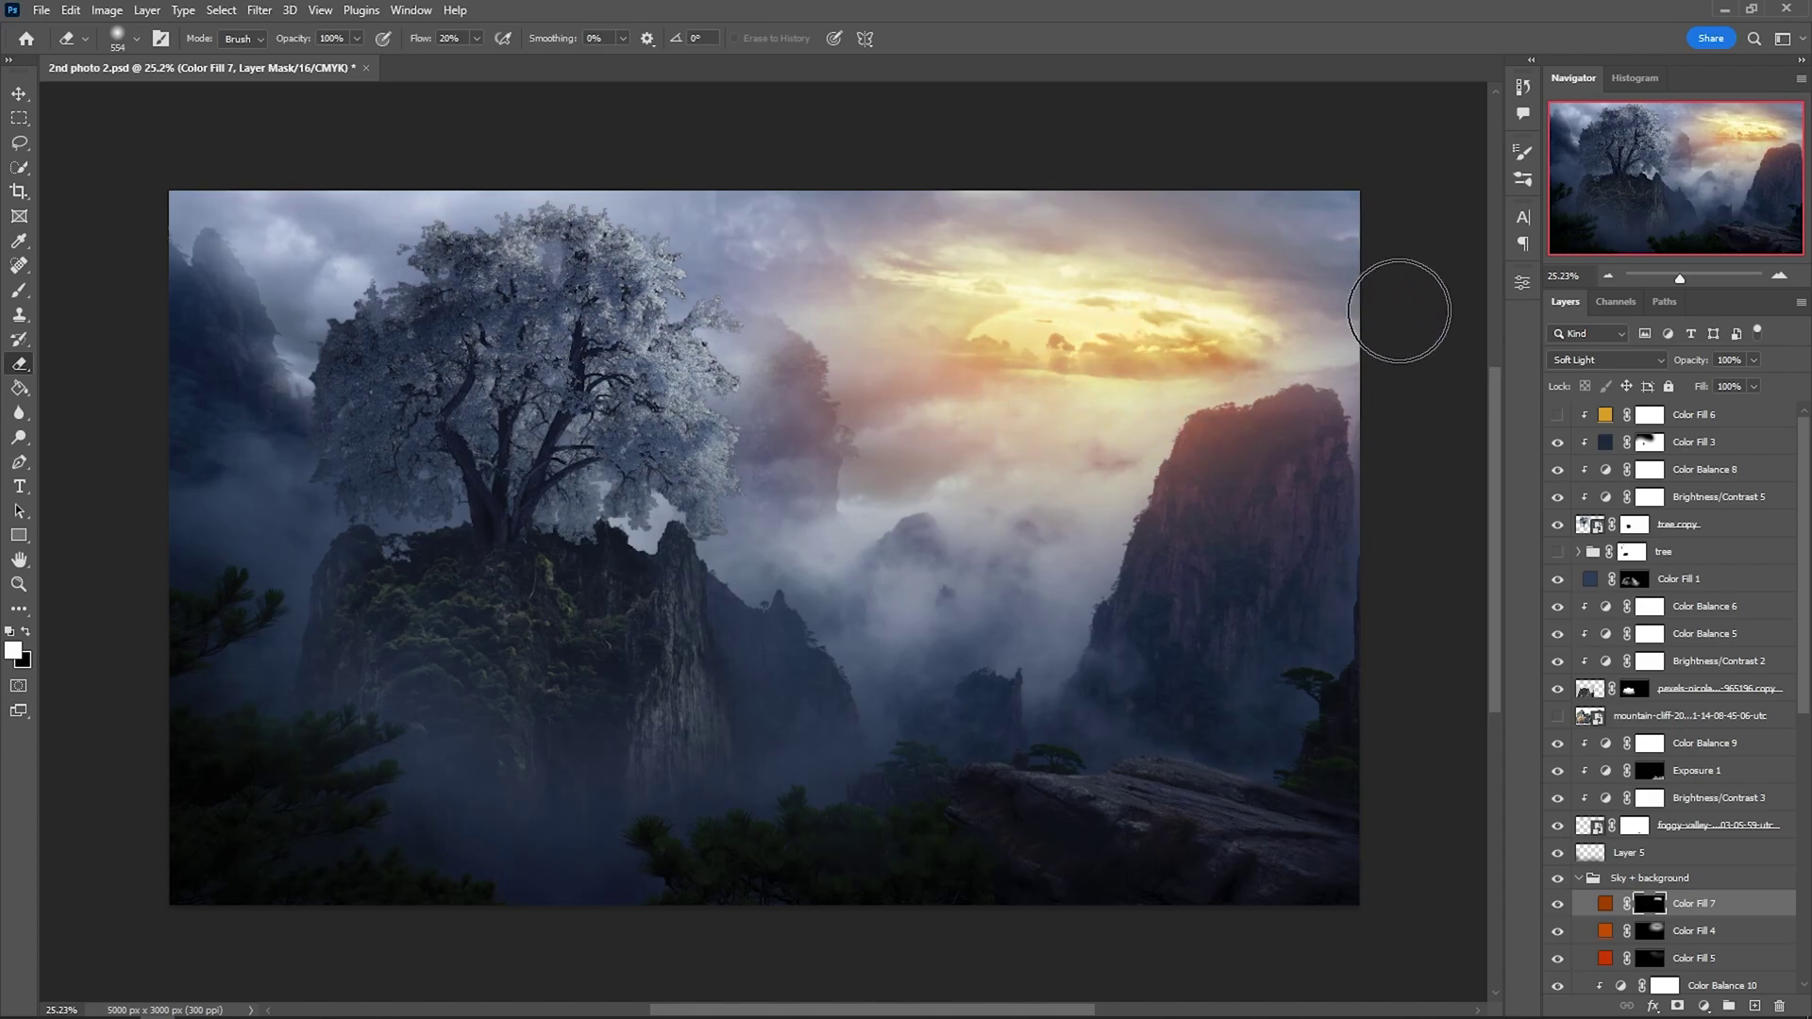
{"action": "left_click_drag", "start_coordinate": [1060, 365], "coordinate": [1120, 364]}
{"action": "key", "text": "x"}
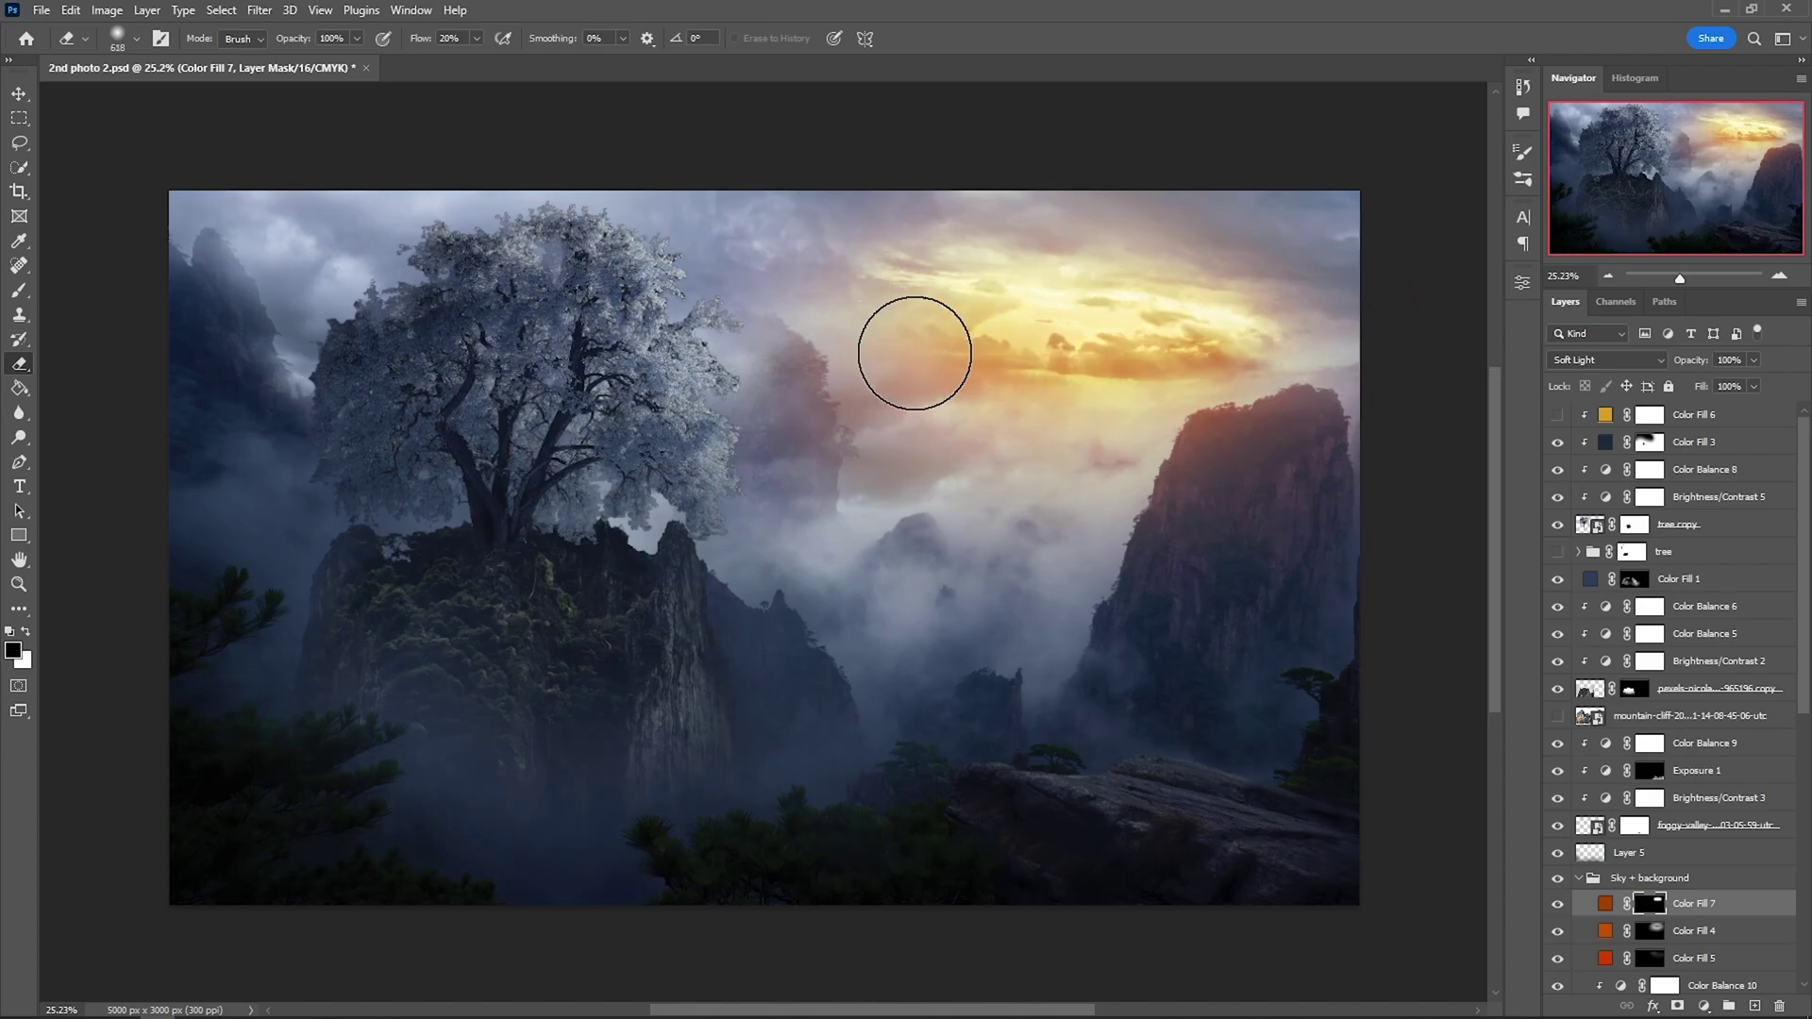
- Strengthen the Color Fill 7 glow across the sunset sky and right cliff top by brushing its mask at 90% flow
{"action": "key", "text": "x"}
{"action": "key", "text": "shift+9"}
{"action": "mouse_move", "coordinate": [1326, 332]}
{"action": "left_mouse_down"}
{"action": "mouse_move", "coordinate": [1088, 357]}
{"action": "mouse_move", "coordinate": [1120, 280]}
{"action": "mouse_move", "coordinate": [1002, 312]}
{"action": "mouse_move", "coordinate": [1200, 388]}
{"action": "mouse_move", "coordinate": [1285, 382]}
{"action": "left_mouse_up"}
{"action": "scroll", "coordinate": [1085, 388], "scroll_direction": "up", "scroll_amount": 1}
{"action": "left_click_drag", "start_coordinate": [1321, 259], "coordinate": [1116, 255]}
{"action": "key", "text": "x"}
{"action": "scroll", "coordinate": [1085, 368], "scroll_direction": "down", "scroll_amount": 1}
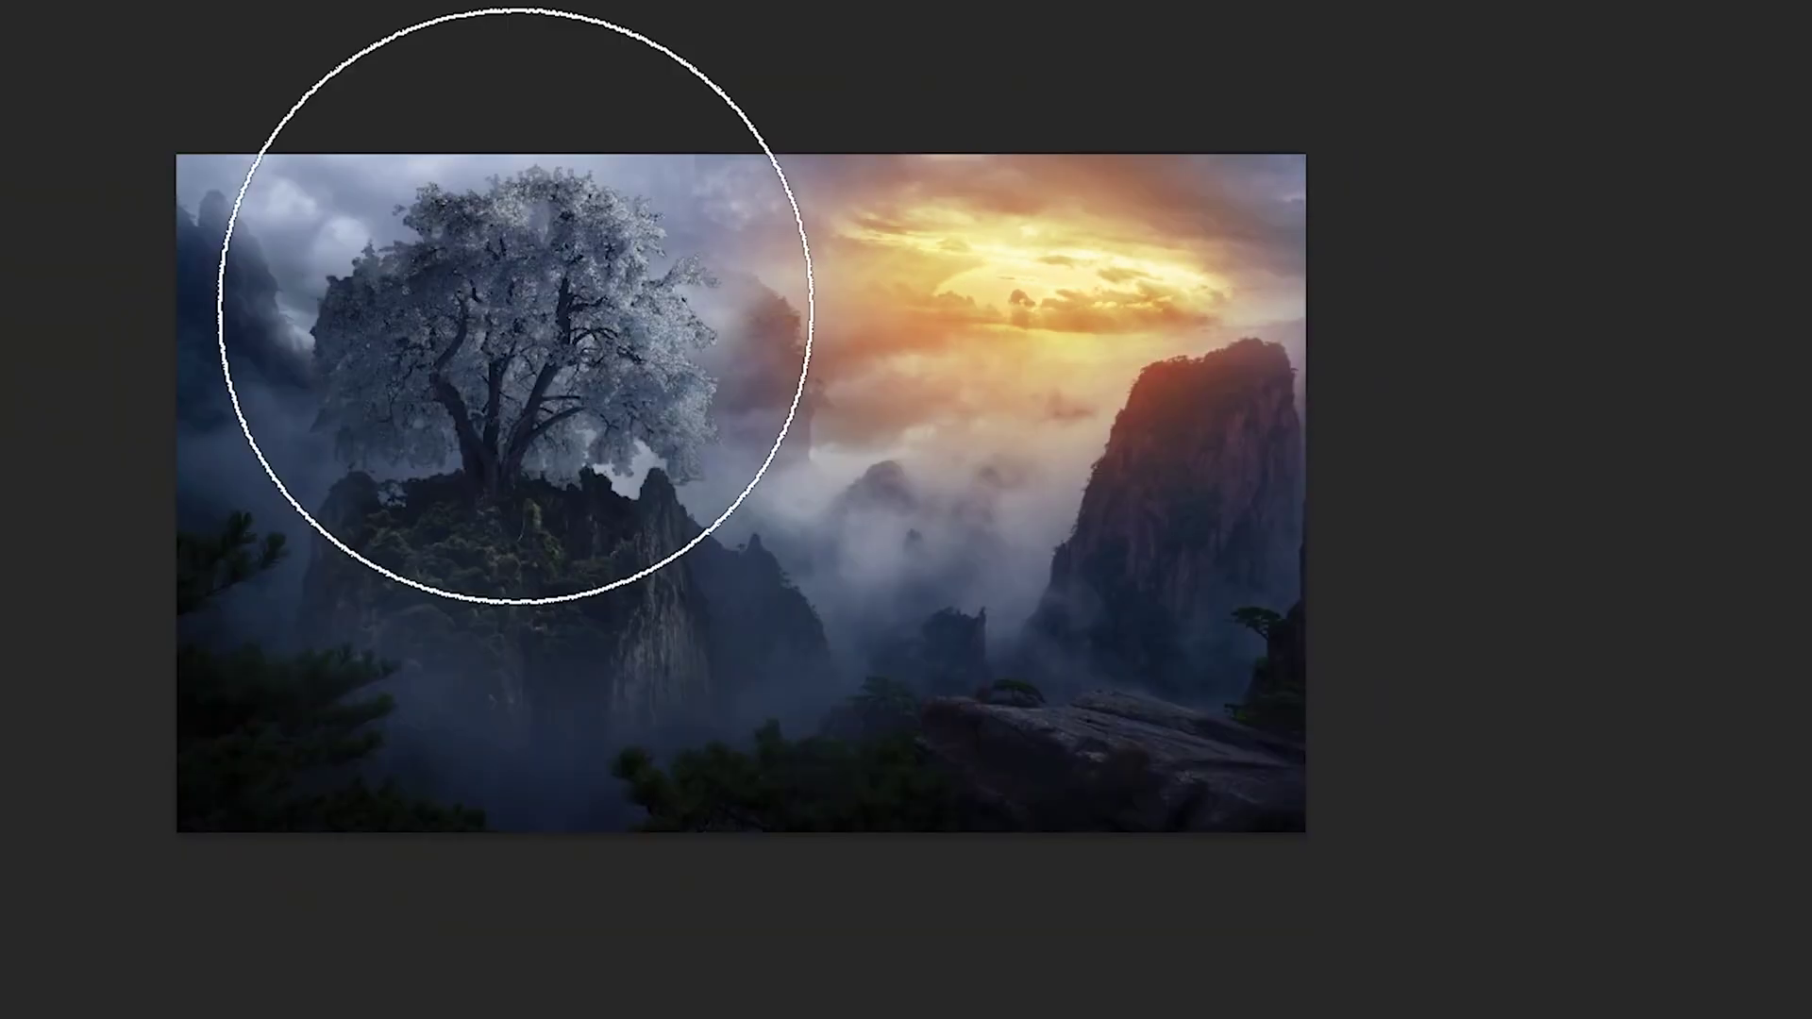
- Paint a large soft pink glow over the tree on the mask of the Linear Dodge (Add) Color Fill 8 layer
{"action": "left_click", "coordinate": [515, 304]}
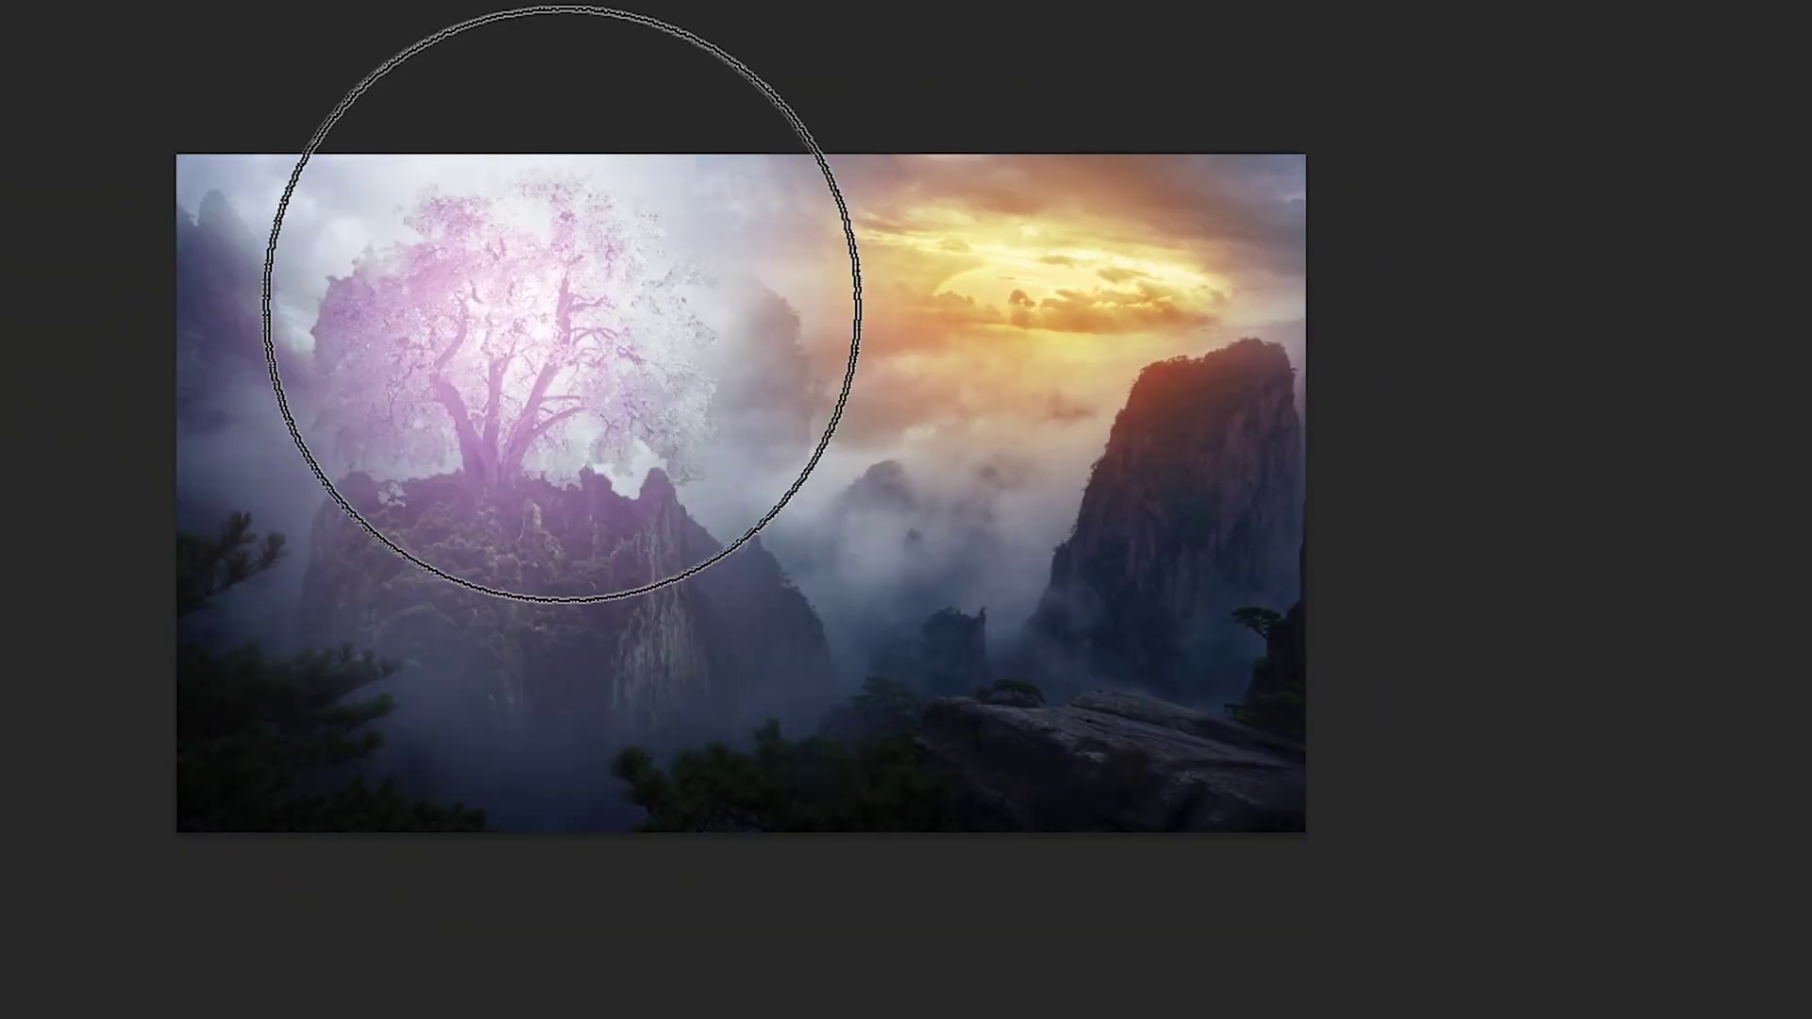
{"action": "left_click_drag", "start_coordinate": [667, 324], "coordinate": [485, 343]}
{"action": "key", "text": "ctrl+2"}
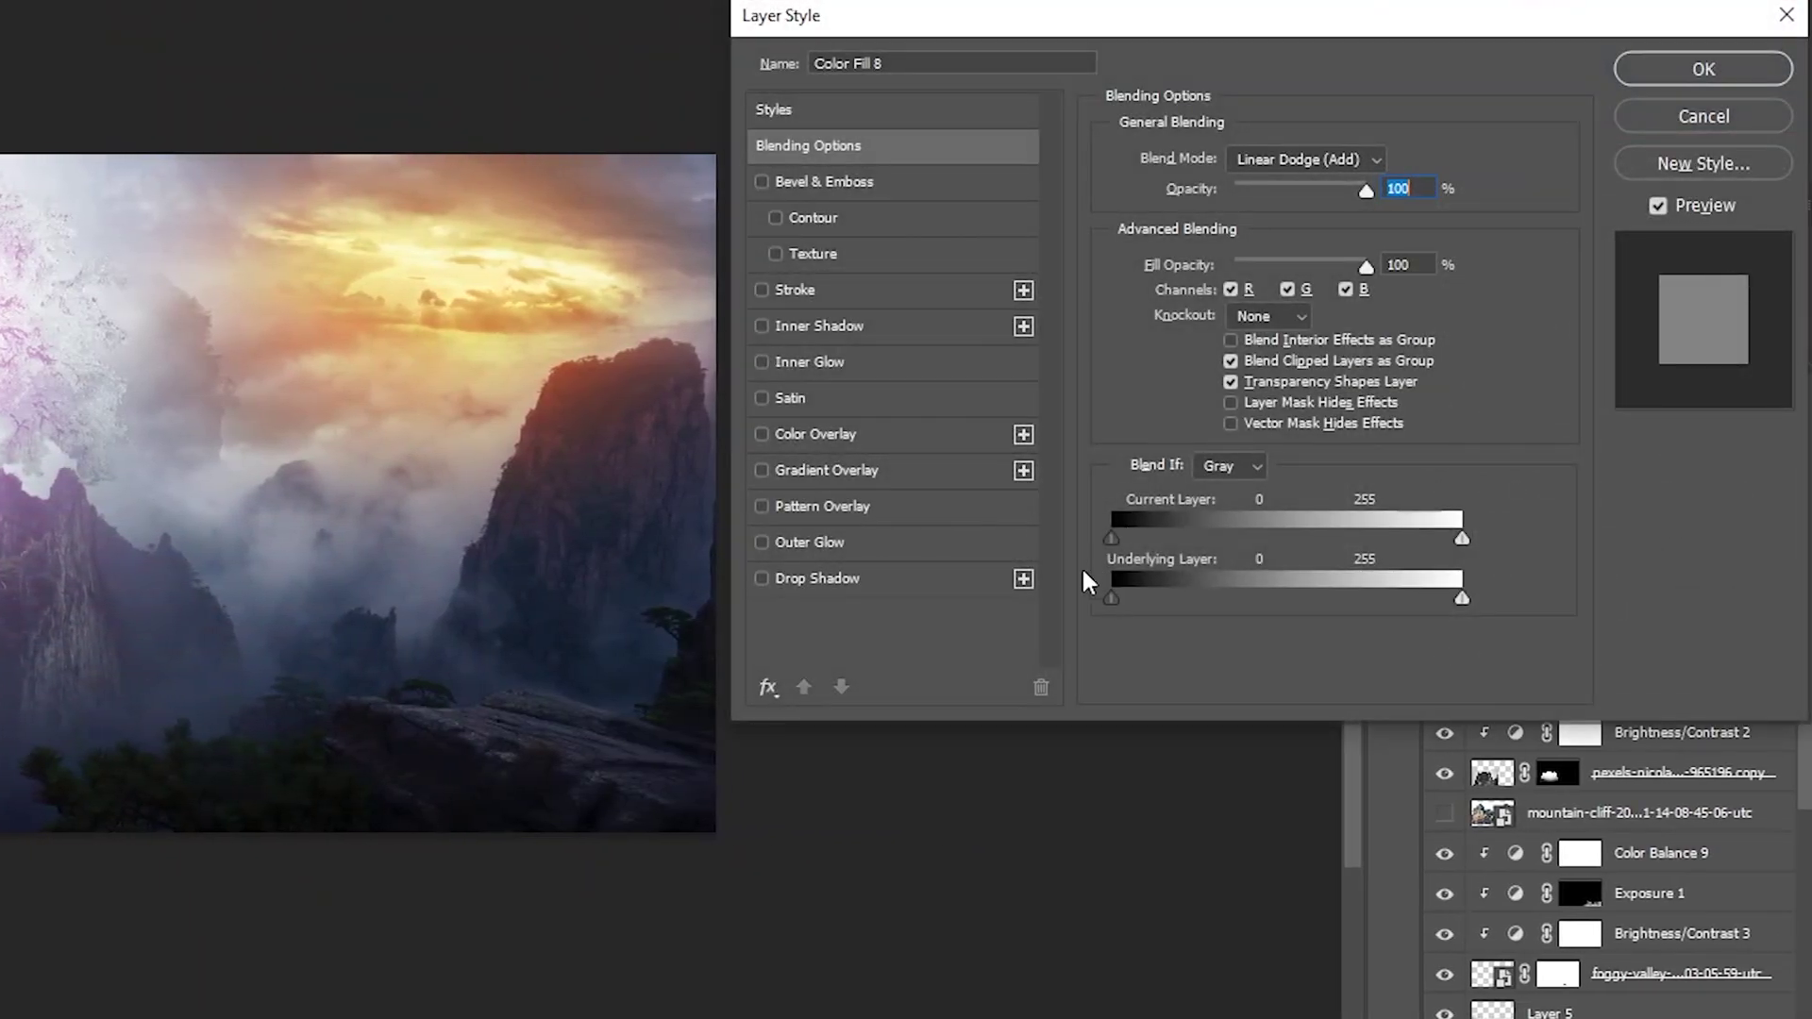
- Adjust the shadow and highlight ends of Color Fill 8's Underlying Layer Blend If range
{"action": "left_click_drag", "start_coordinate": [1094, 597], "coordinate": [1302, 593]}
{"action": "mouse_move", "coordinate": [1659, 594]}
{"action": "left_mouse_down"}
{"action": "mouse_move", "coordinate": [1563, 598]}
{"action": "mouse_move", "coordinate": [1672, 592]}
{"action": "mouse_move", "coordinate": [1629, 594]}
{"action": "left_mouse_up"}
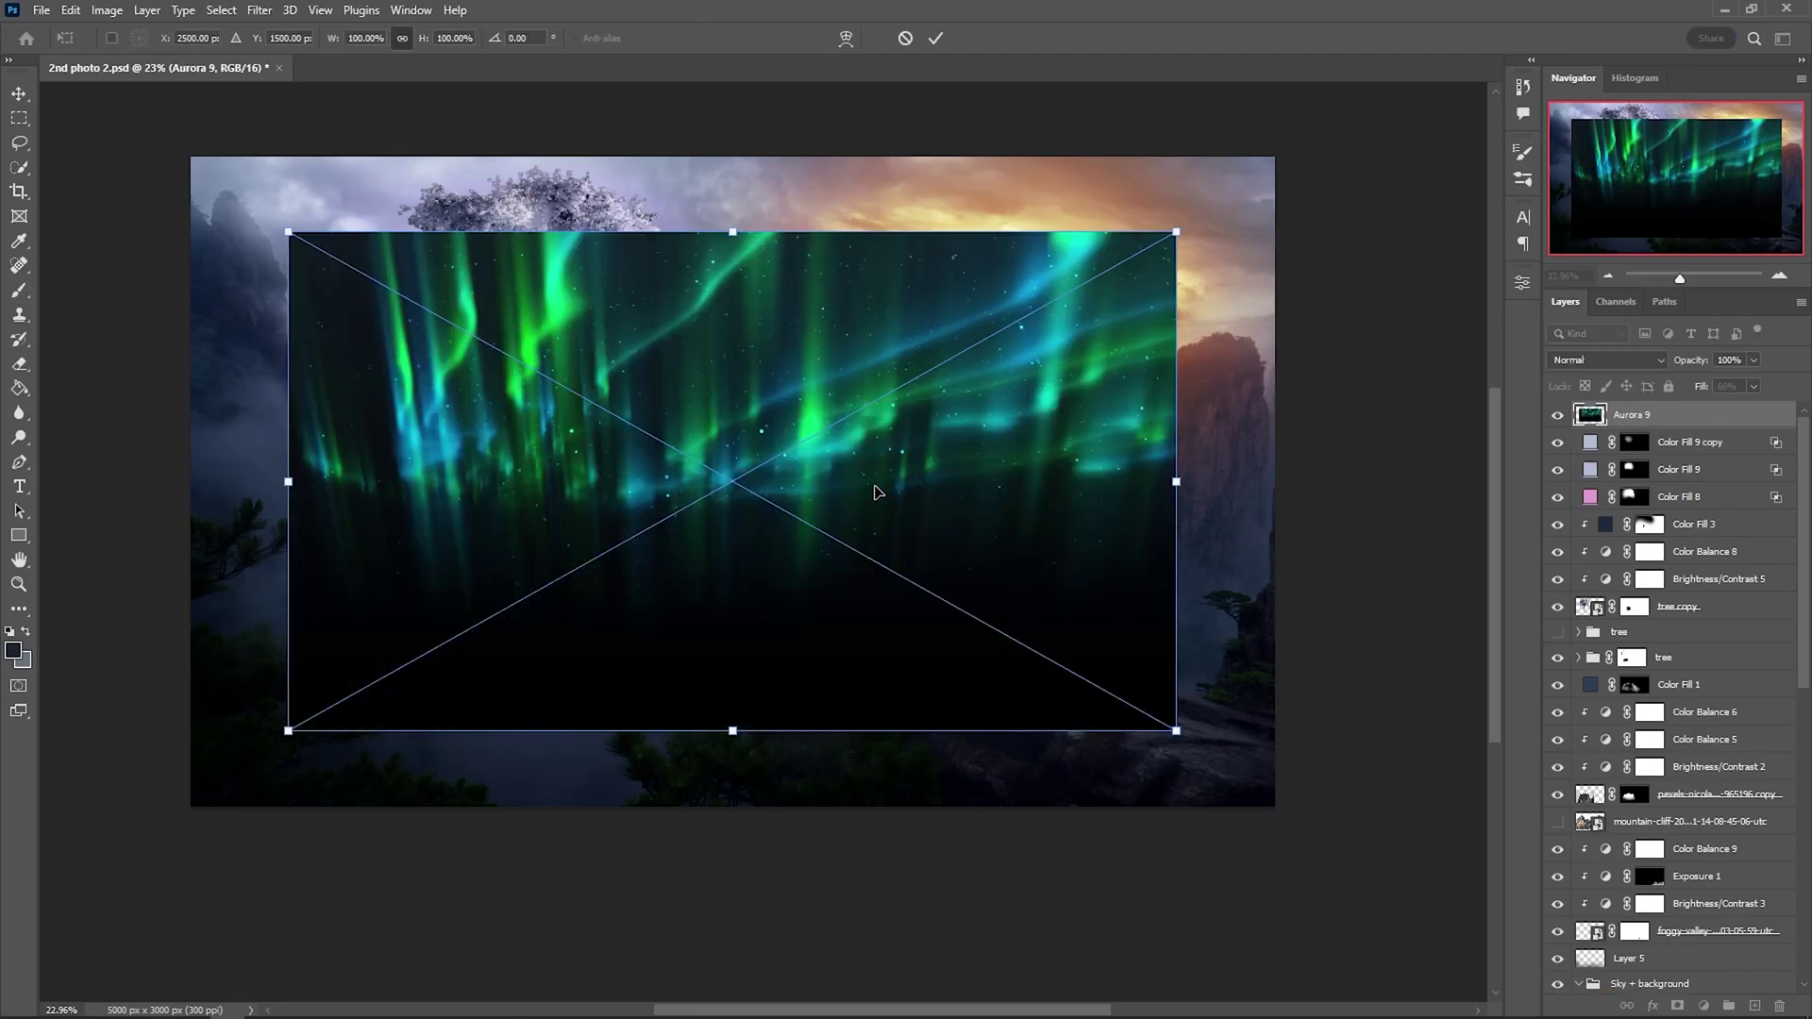
- Position the Aurora 9 image at the canvas's upper left, set its blending to Linear Dodge (Add), and transform it over the sky
{"action": "left_click_drag", "start_coordinate": [875, 491], "coordinate": [738, 372]}
{"action": "key", "text": "Return"}
{"action": "key", "text": "b"}
{"action": "left_click", "coordinate": [1607, 359]}
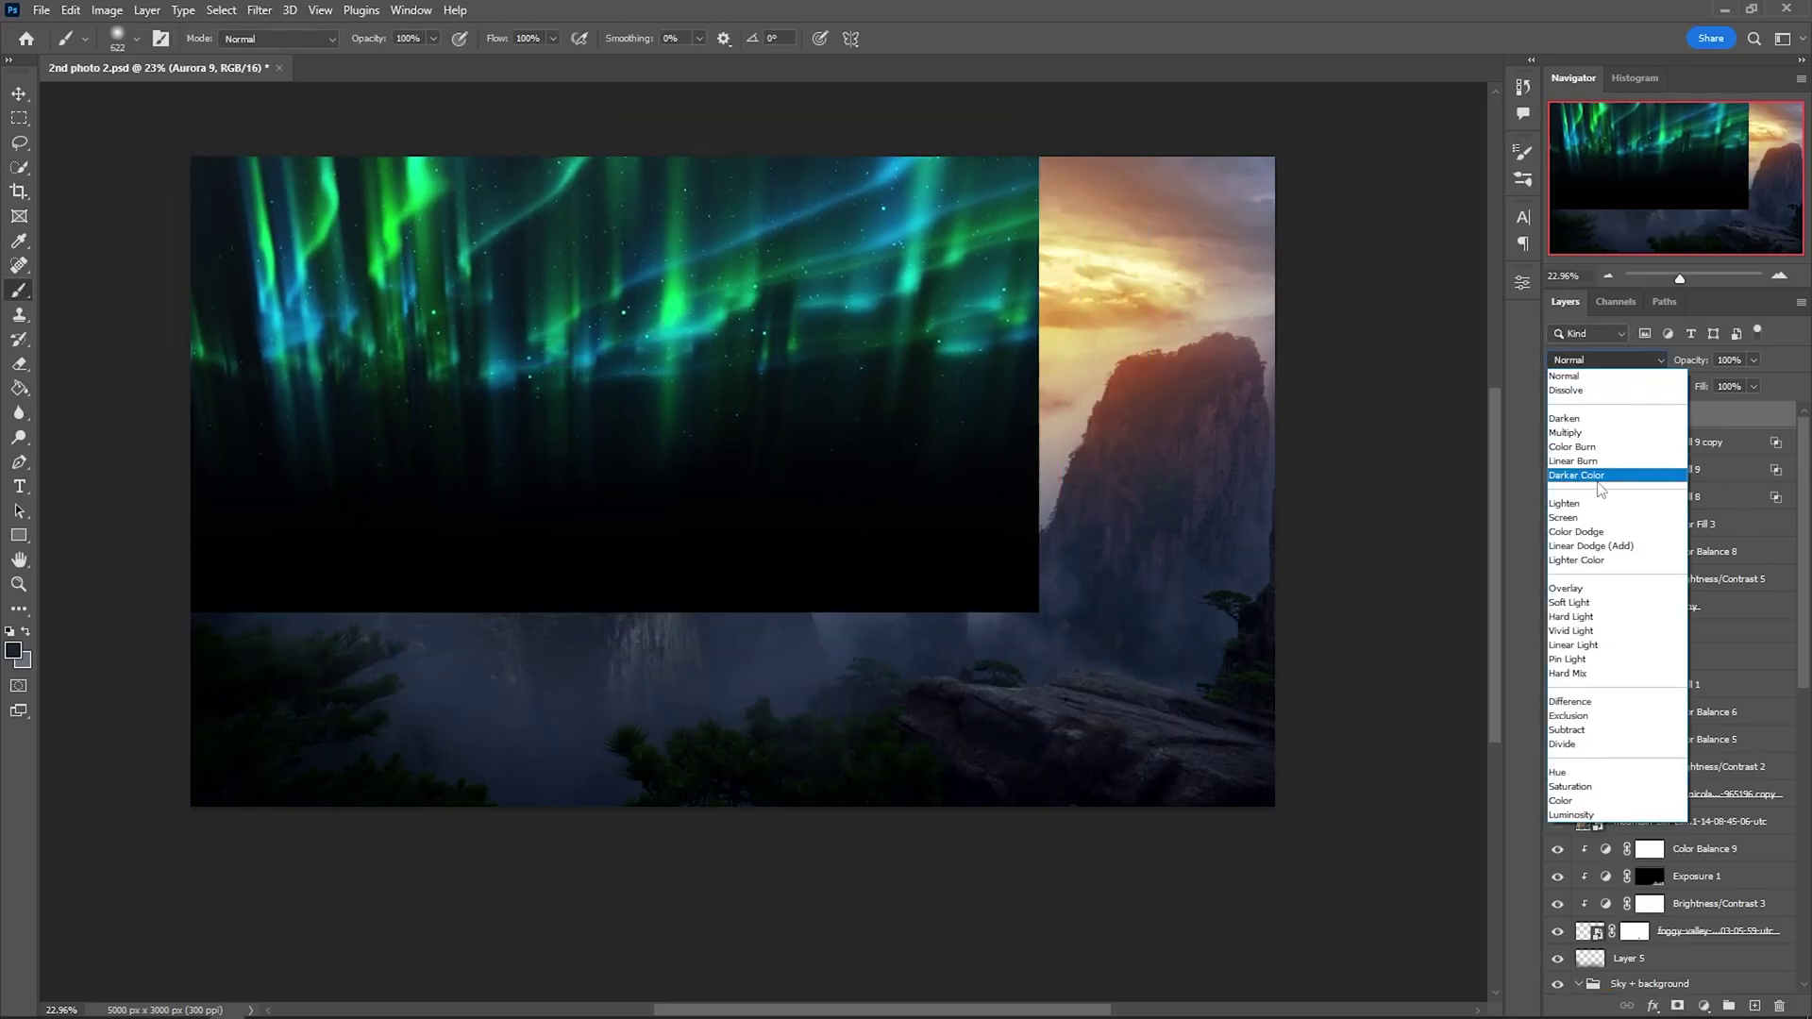
{"action": "left_click", "coordinate": [1593, 545]}
{"action": "key", "text": "ctrl+t"}
{"action": "left_click_drag", "start_coordinate": [557, 283], "coordinate": [542, 217]}
{"action": "key", "text": "Return"}
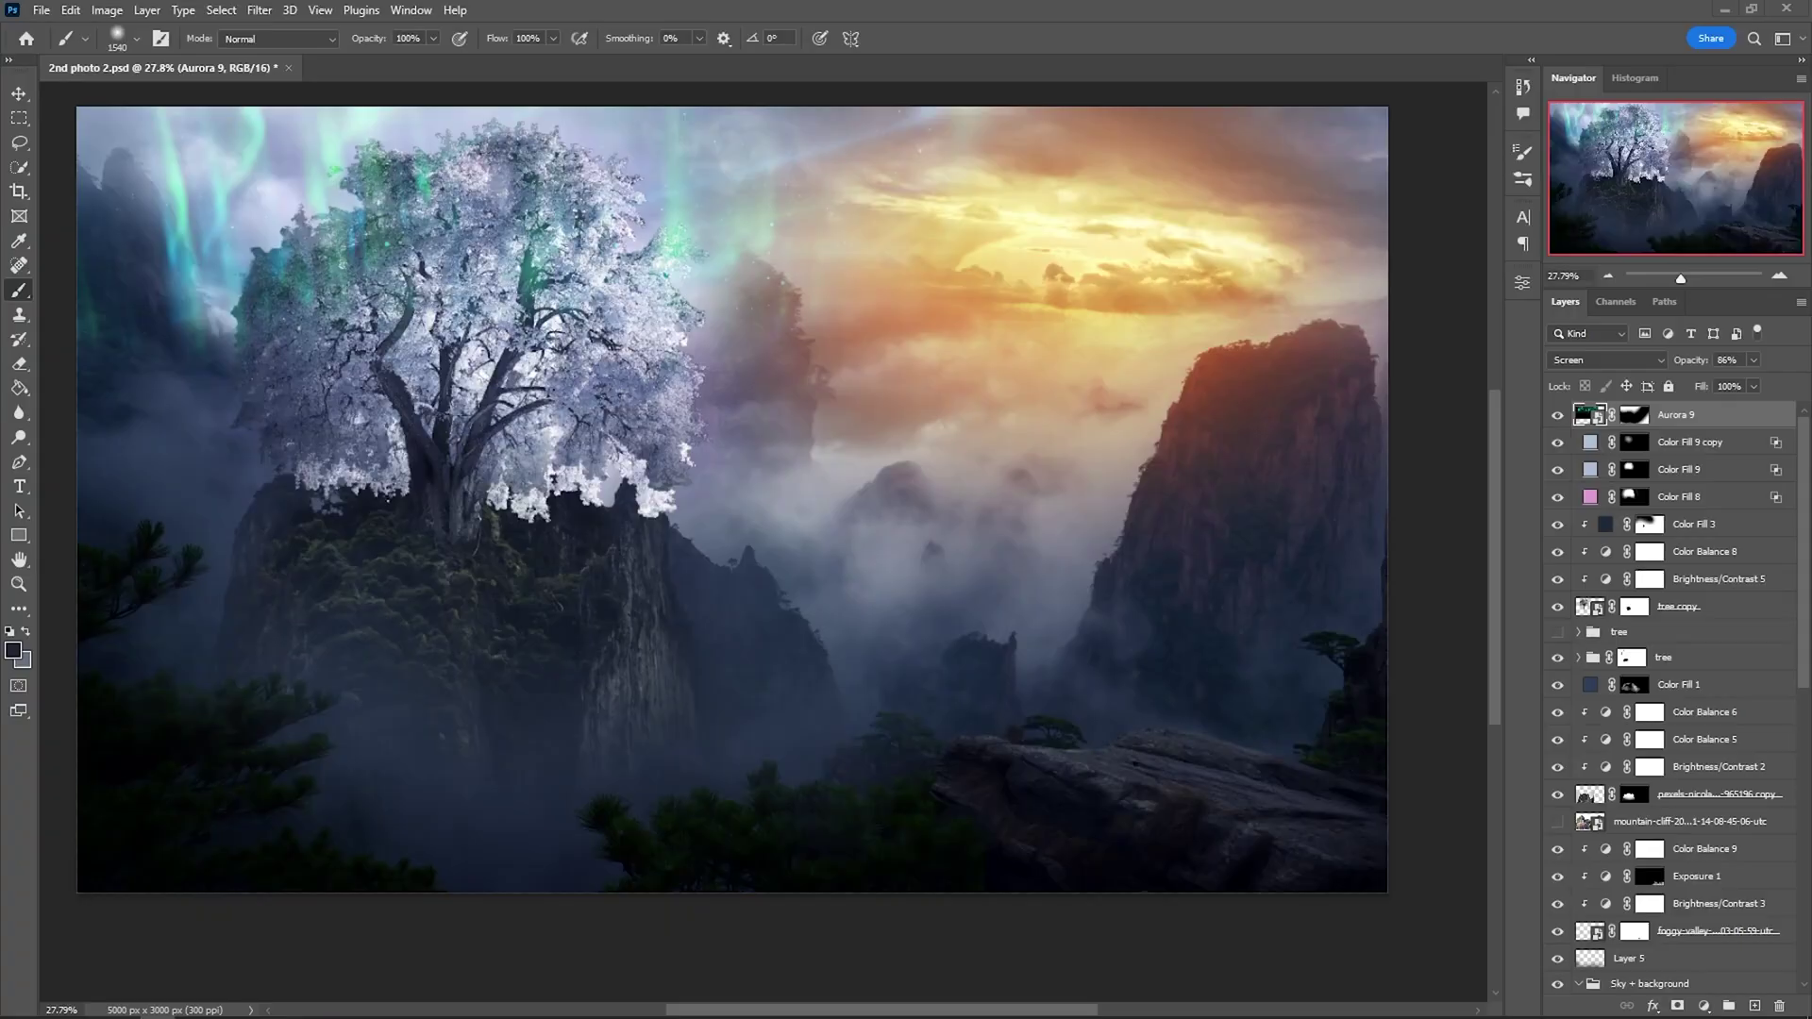
- Place the overlay-lines image with Linear Dodge (Add) blending, then scale it down and position it over the tree
{"action": "left_click_drag", "start_coordinate": [0, 509], "coordinate": [822, 486]}
{"action": "left_click", "coordinate": [1607, 359]}
{"action": "left_click", "coordinate": [1594, 528]}
{"action": "mouse_move", "coordinate": [1387, 892]}
{"action": "left_mouse_down"}
{"action": "mouse_move", "coordinate": [809, 376]}
{"action": "mouse_move", "coordinate": [547, 323]}
{"action": "left_mouse_up"}
{"action": "left_click_drag", "start_coordinate": [435, 358], "coordinate": [493, 385]}
{"action": "scroll", "coordinate": [494, 385], "scroll_direction": "up", "scroll_amount": 3}
{"action": "left_click_drag", "start_coordinate": [660, 311], "coordinate": [666, 462]}
{"action": "key", "text": "Return"}
{"action": "key", "text": "b"}
- Add a mask to overlay-lines and brush away the light streaks that spill around the tree's foliage and trunk
{"action": "left_click", "coordinate": [1677, 1006]}
{"action": "scroll", "coordinate": [831, 321], "scroll_direction": "down", "scroll_amount": 3}
{"action": "left_click_drag", "start_coordinate": [830, 321], "coordinate": [859, 384]}
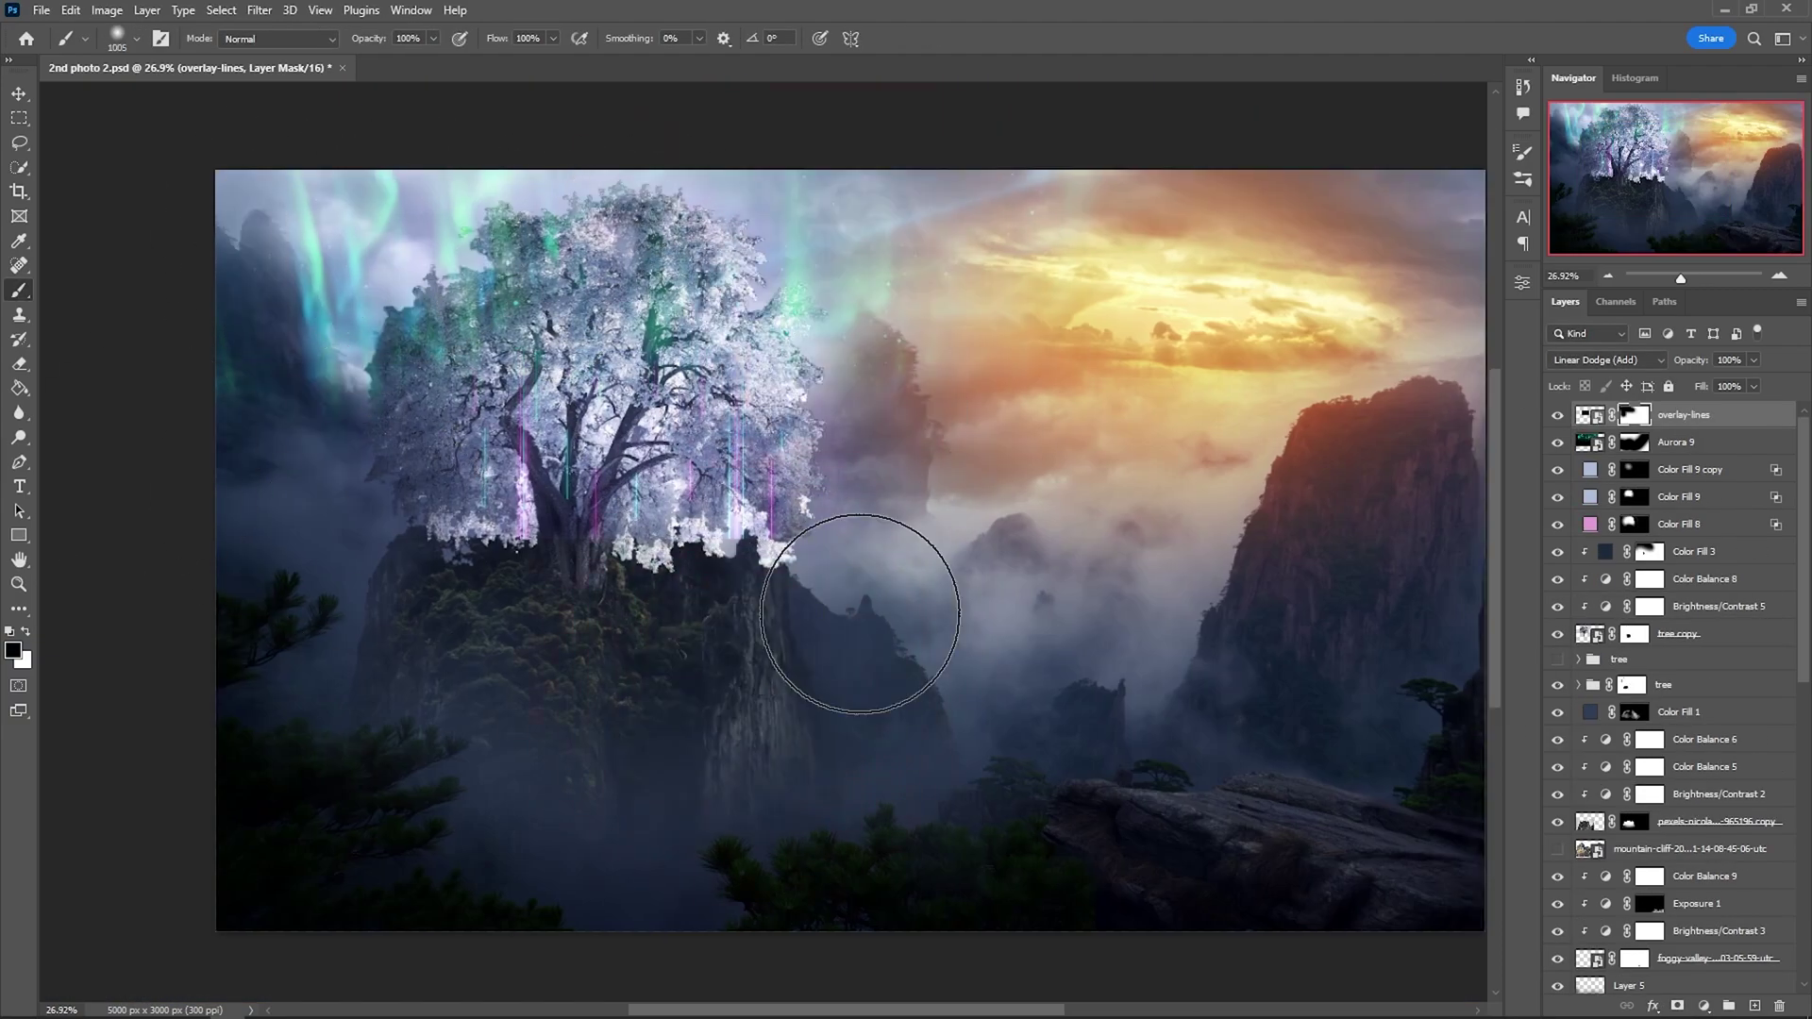
{"action": "scroll", "coordinate": [859, 384], "scroll_direction": "up", "scroll_amount": 5}
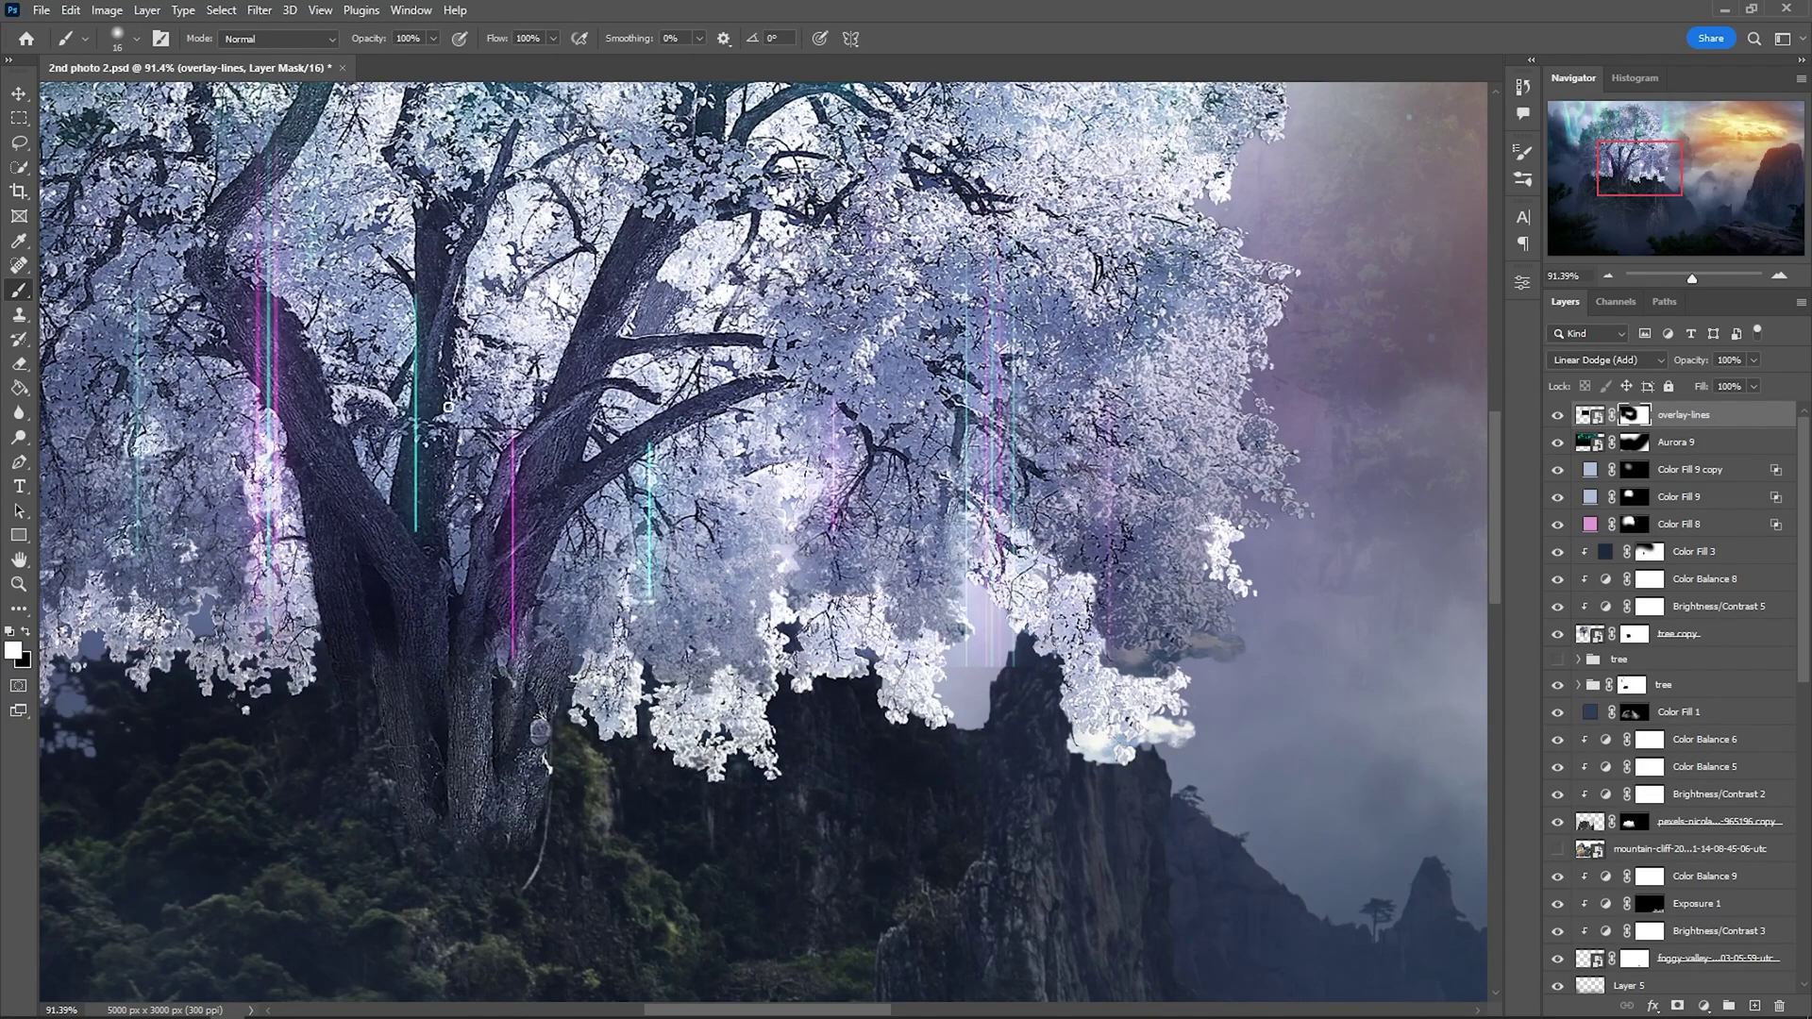
{"action": "key", "text": "x"}
{"action": "scroll", "coordinate": [444, 350], "scroll_direction": "down", "scroll_amount": 1}
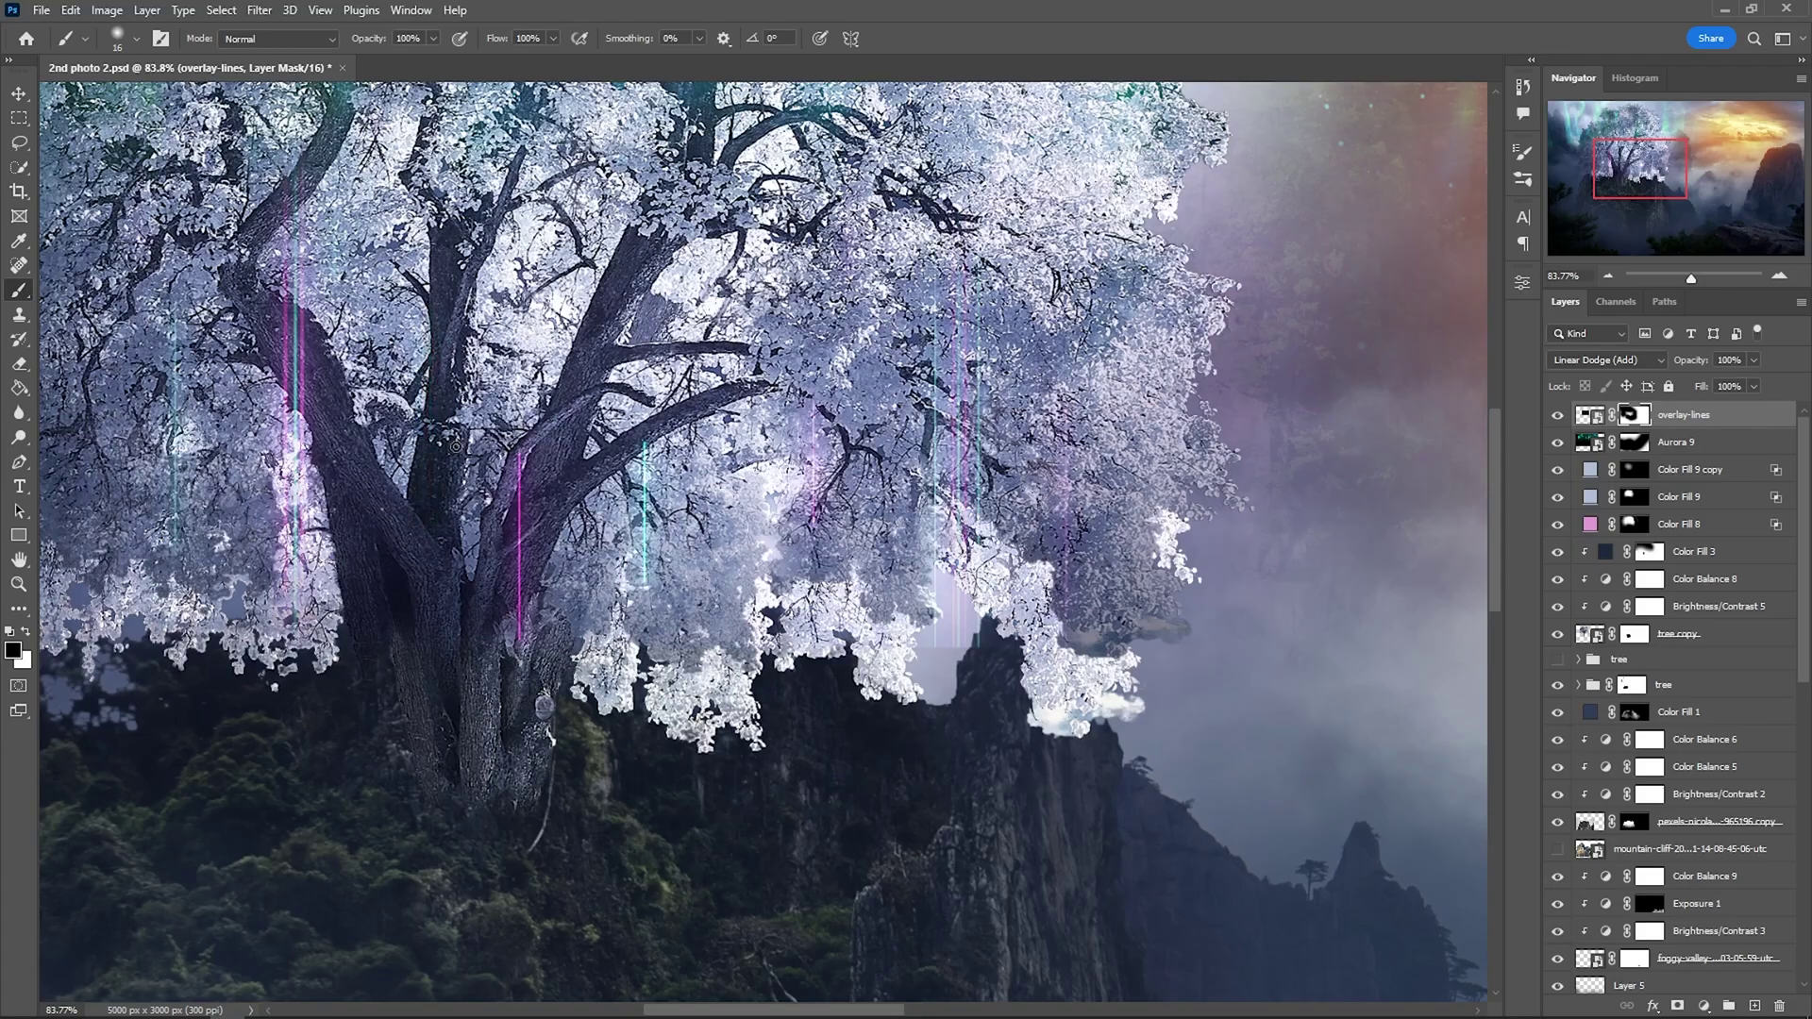
{"action": "key", "text": "x"}
{"action": "scroll", "coordinate": [406, 368], "scroll_direction": "up", "scroll_amount": 2}
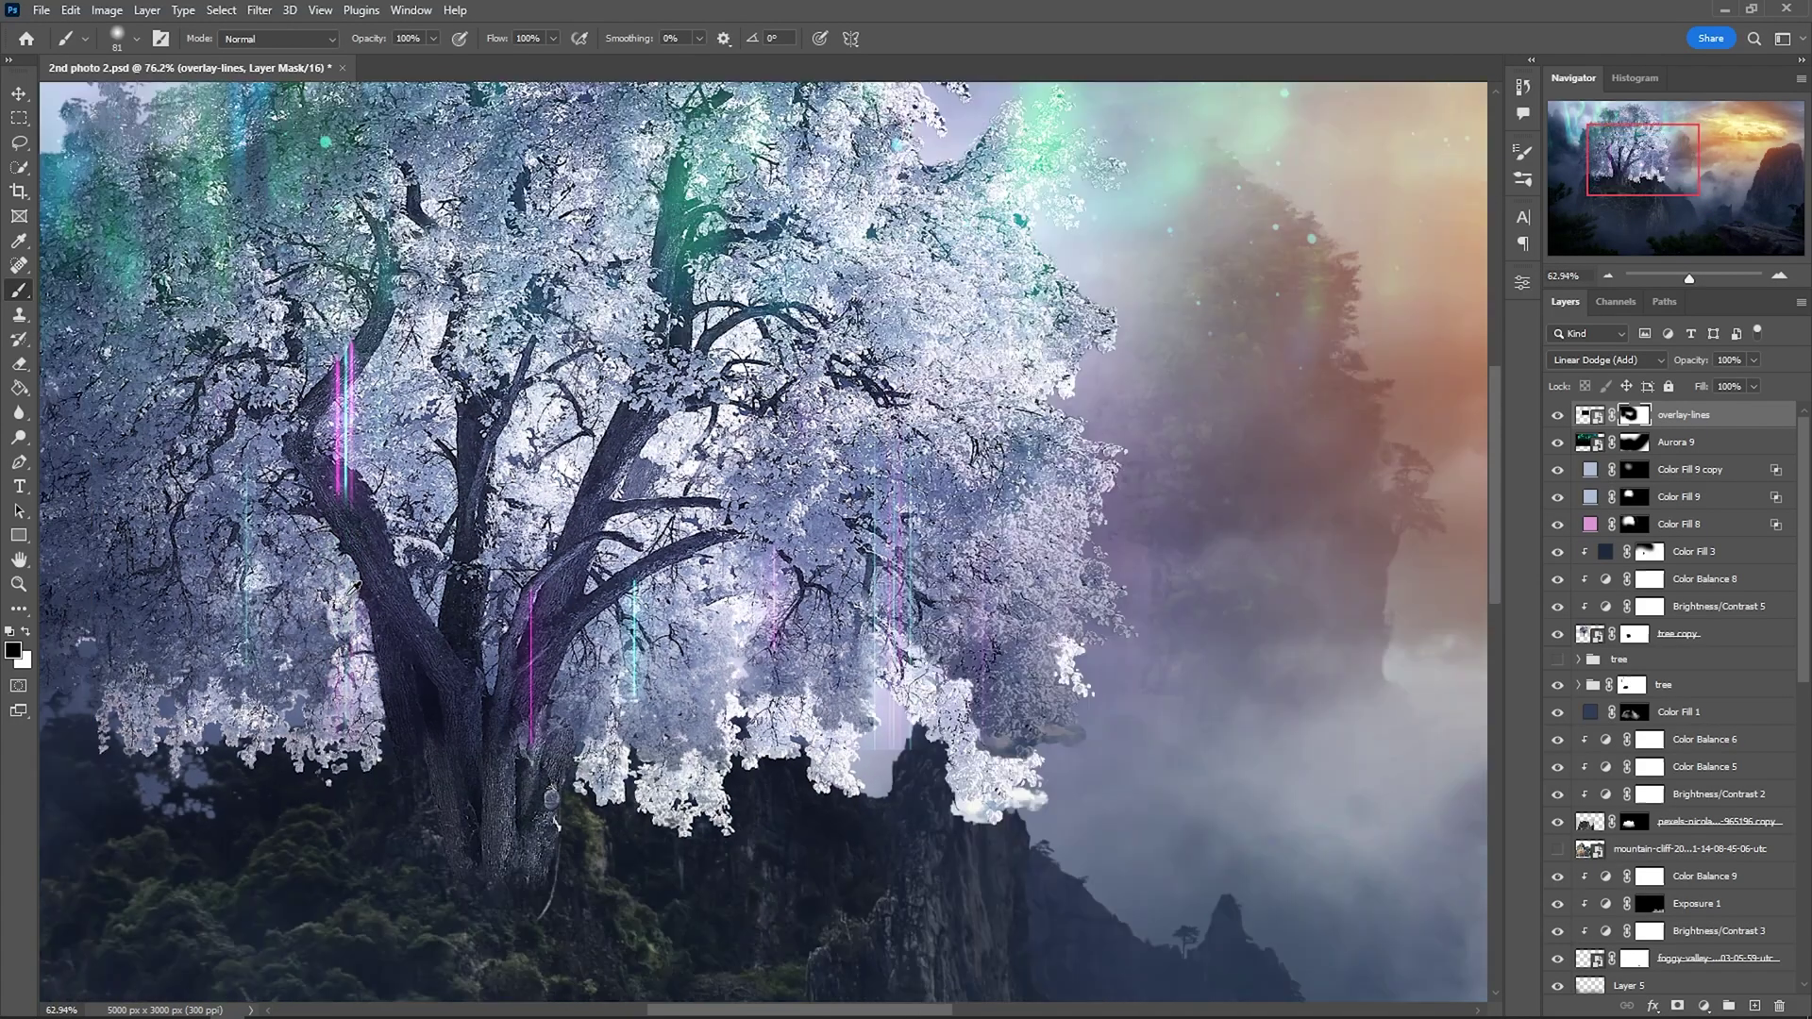
{"action": "scroll", "coordinate": [736, 455], "scroll_direction": "down", "scroll_amount": 3}
{"action": "scroll", "coordinate": [736, 454], "scroll_direction": "up", "scroll_amount": 3}
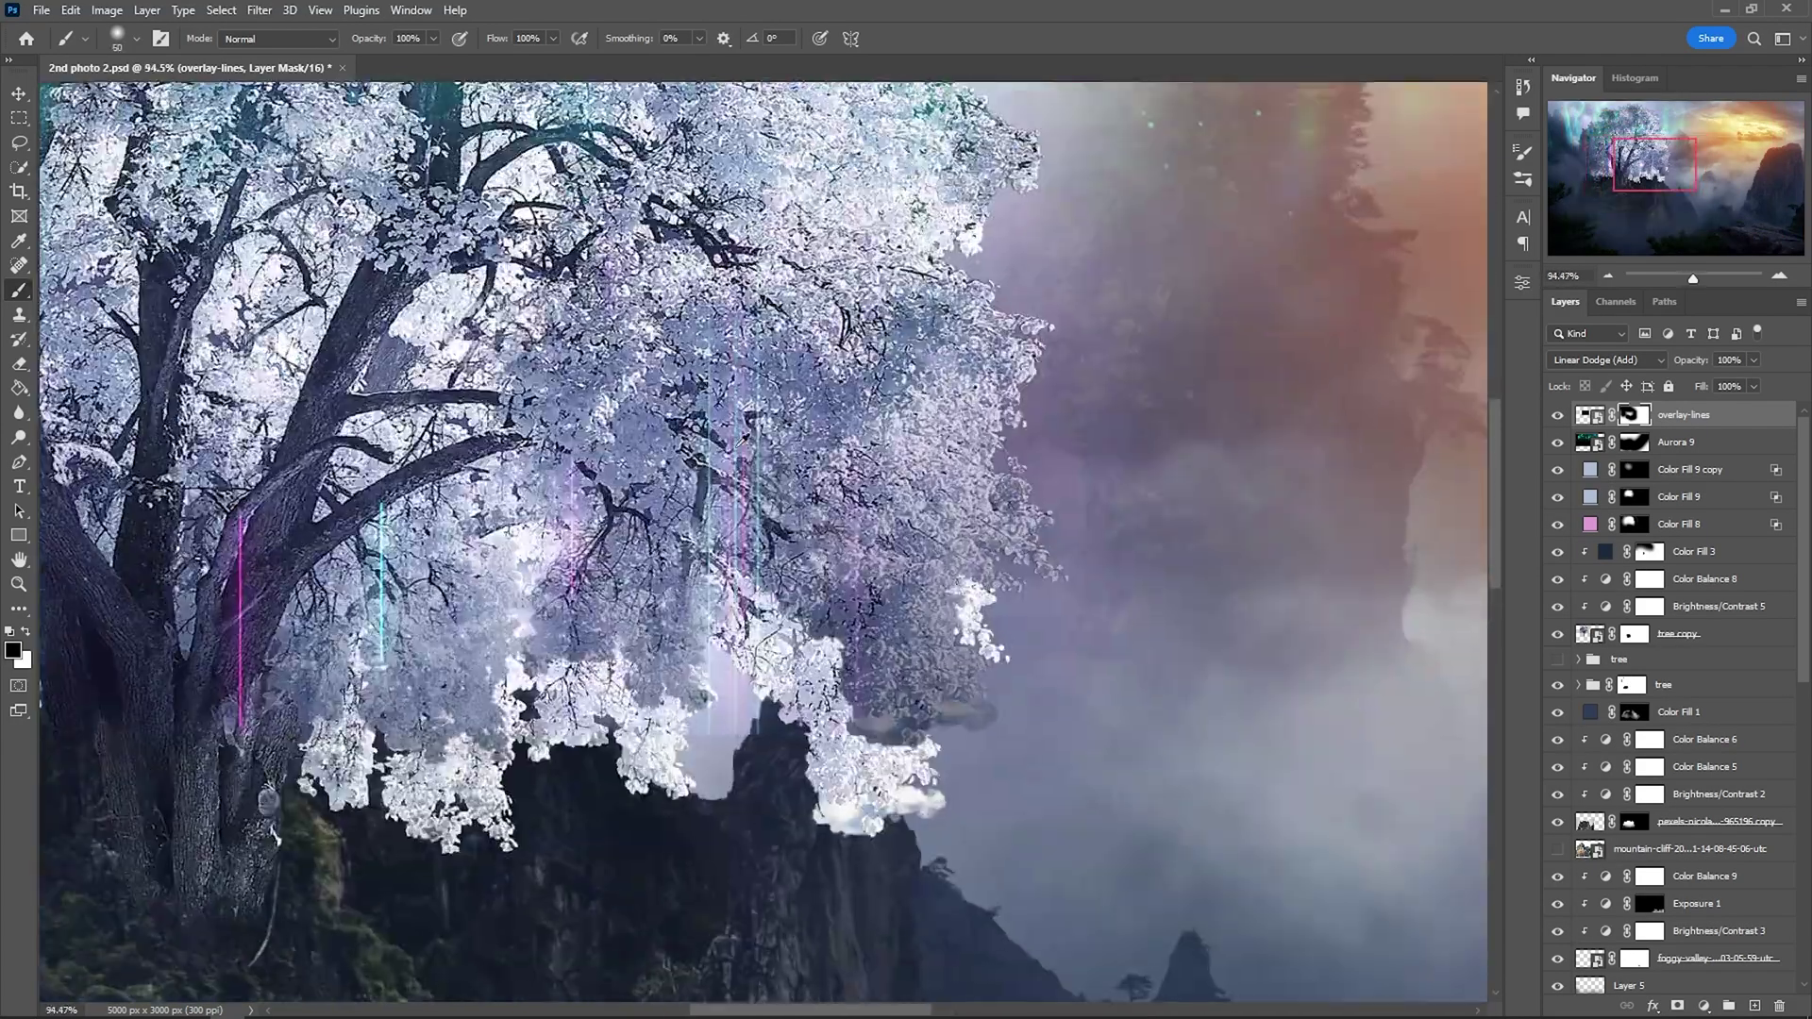
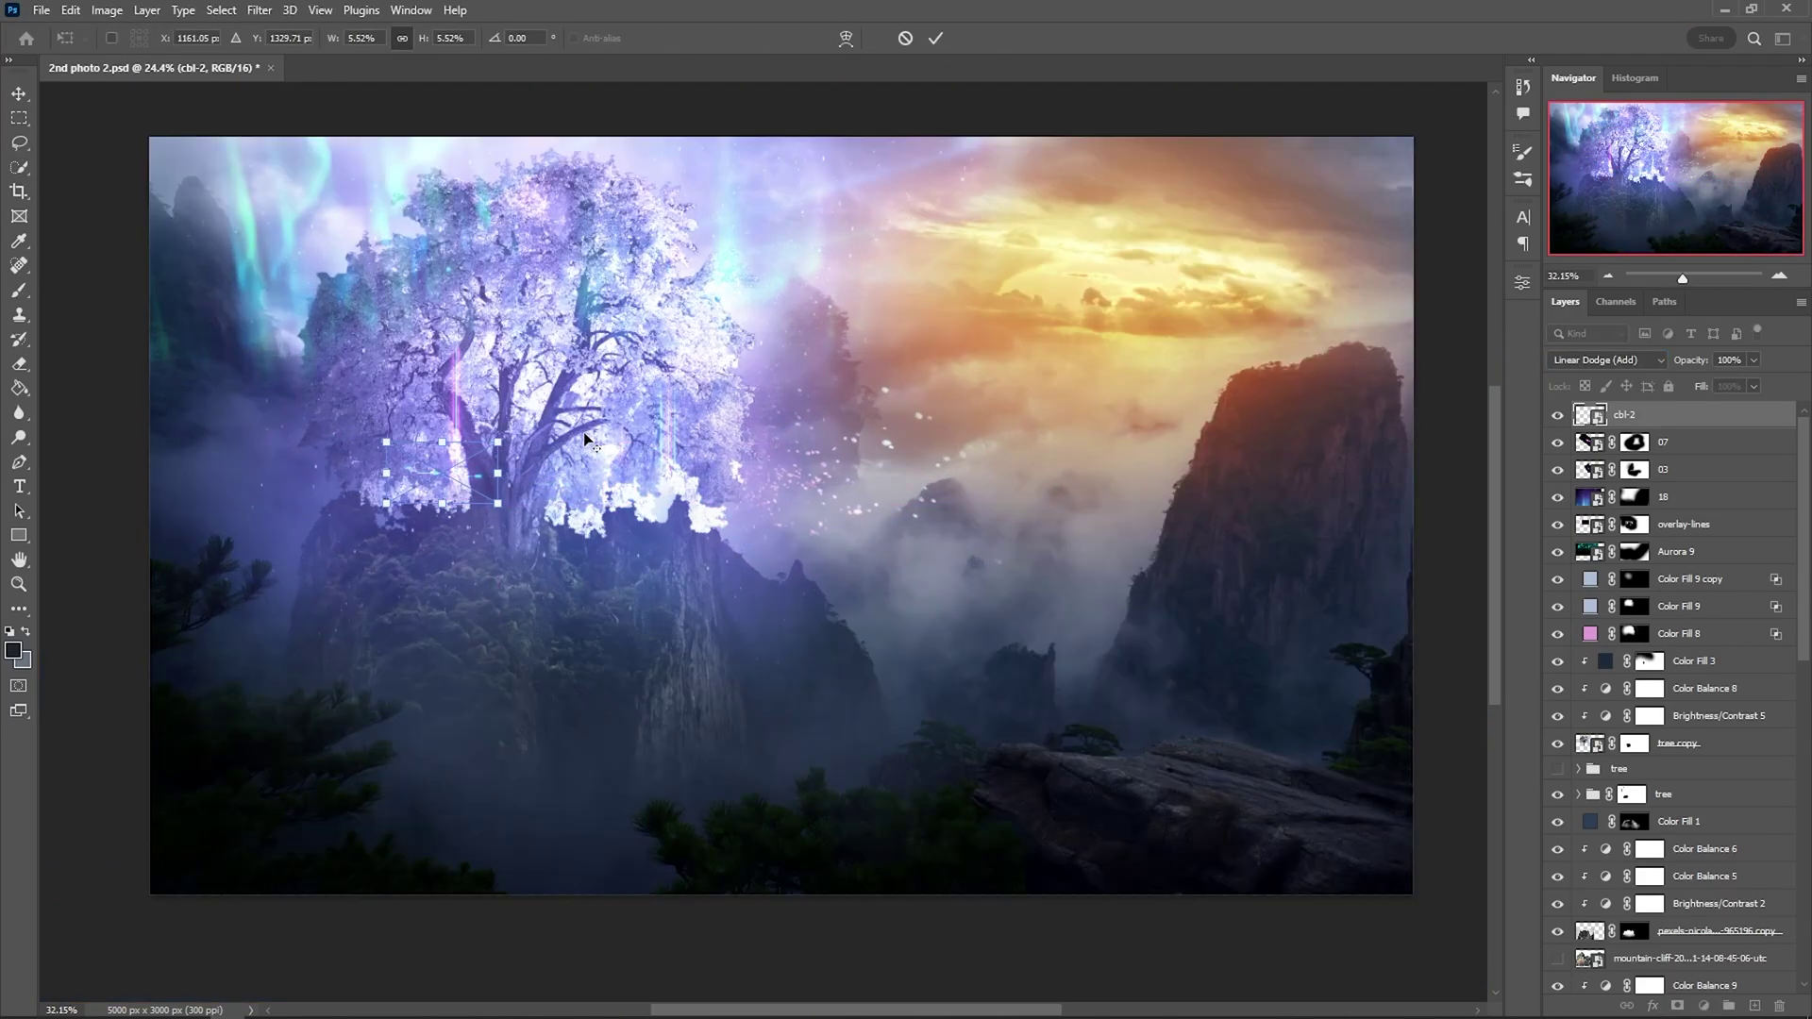
- Warp the first cbl-2 light line along the tree's right branches
{"action": "scroll", "coordinate": [590, 459], "scroll_direction": "up", "scroll_amount": 5}
{"action": "right_click", "coordinate": [571, 408]}
{"action": "left_click", "coordinate": [600, 607]}
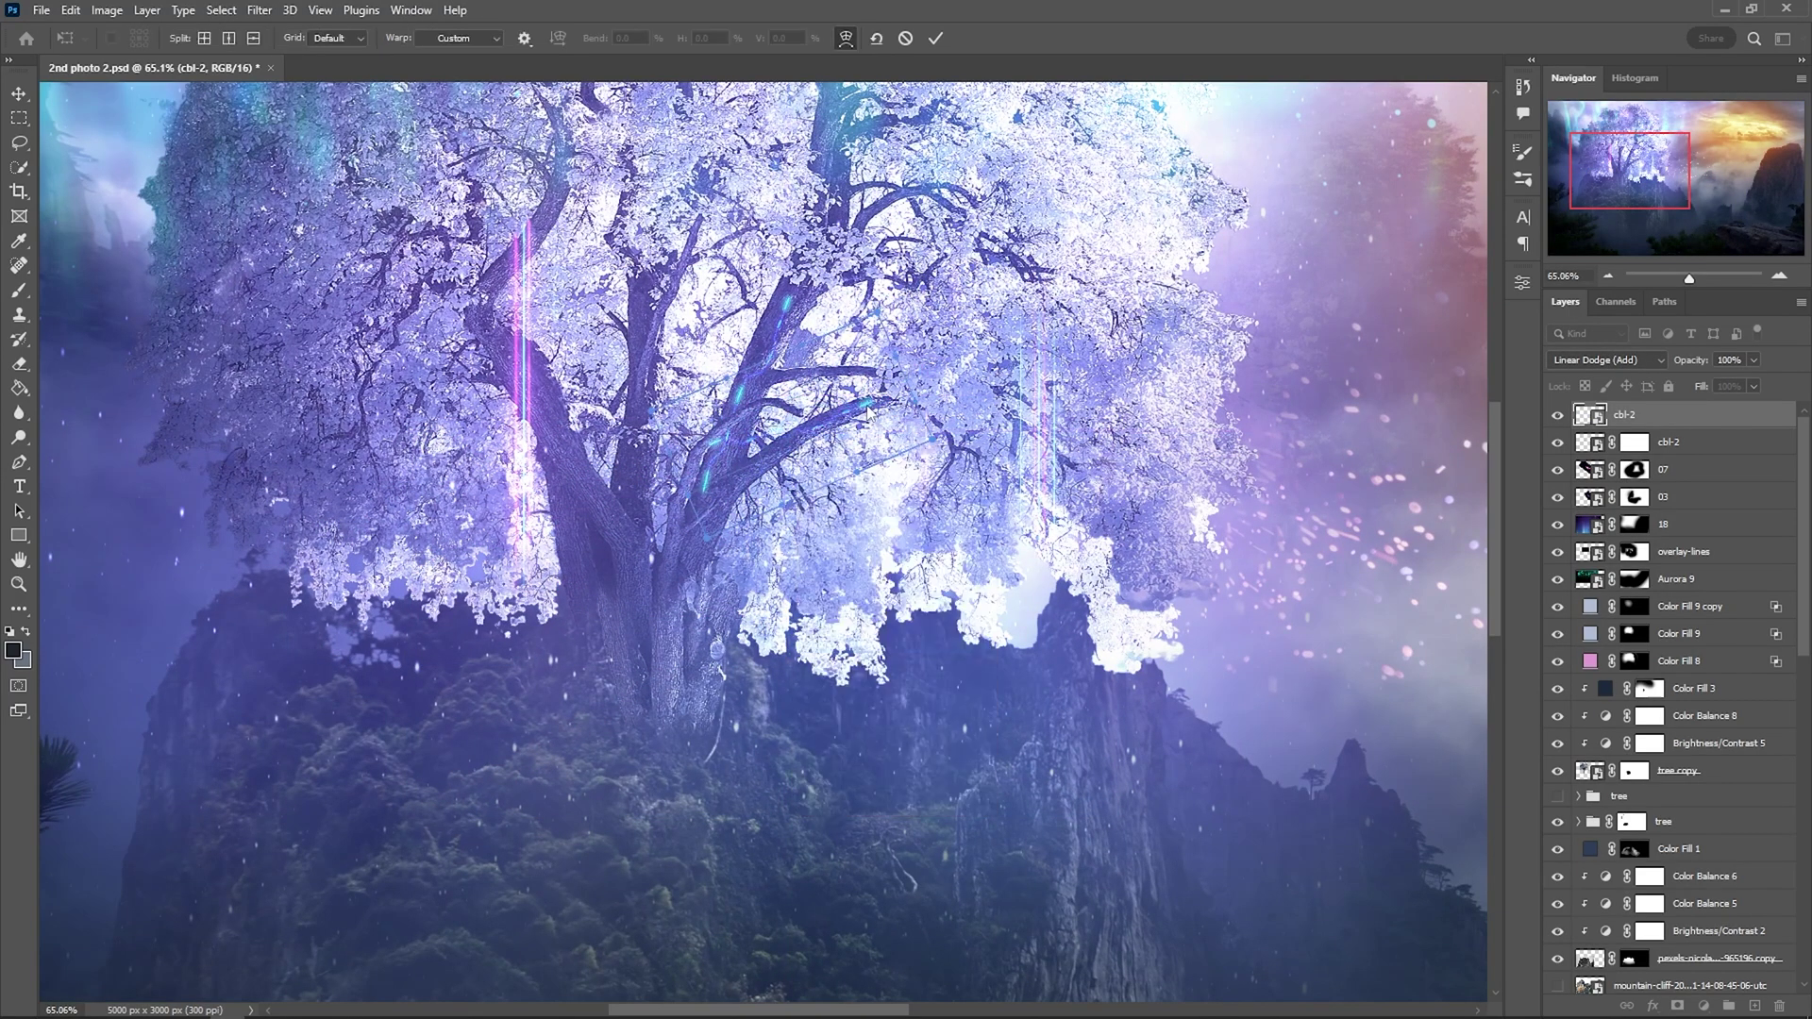
{"action": "scroll", "coordinate": [854, 478], "scroll_direction": "up", "scroll_amount": 5}
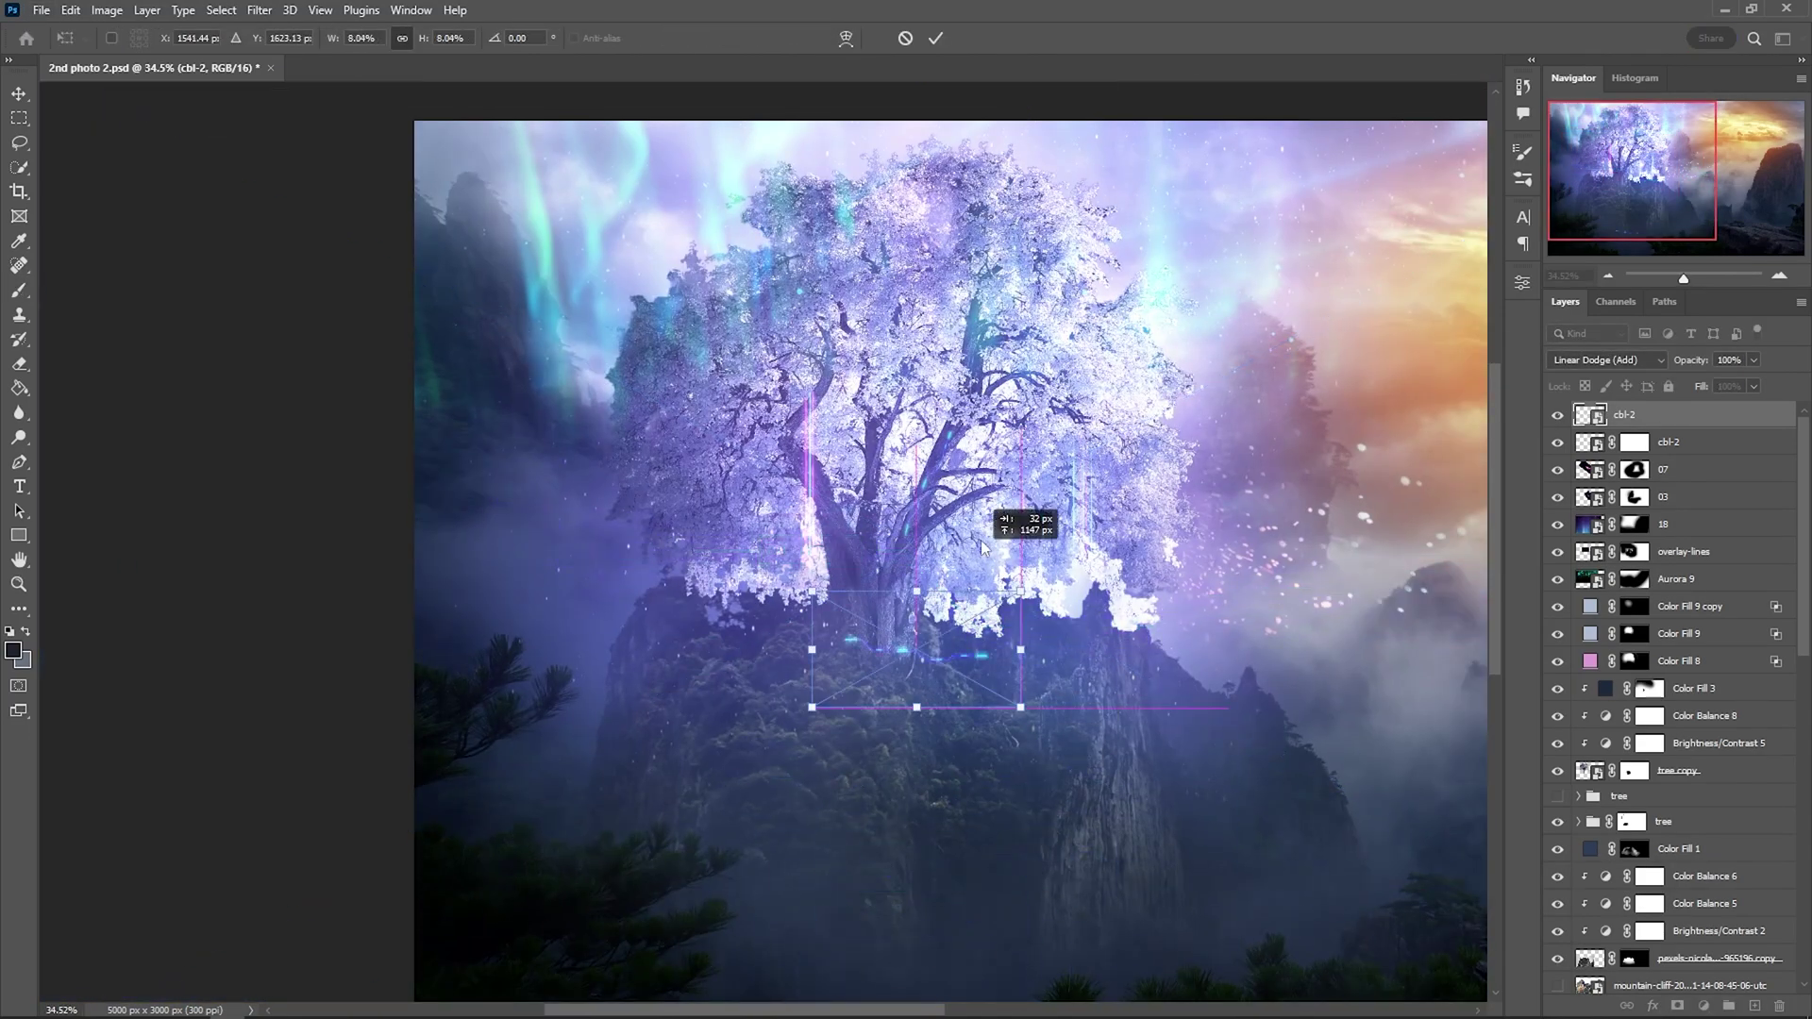
- Fit the second cbl-2 light line along the tree's right branches and mask its stray parts
{"action": "scroll", "coordinate": [1000, 524], "scroll_direction": "up", "scroll_amount": 3}
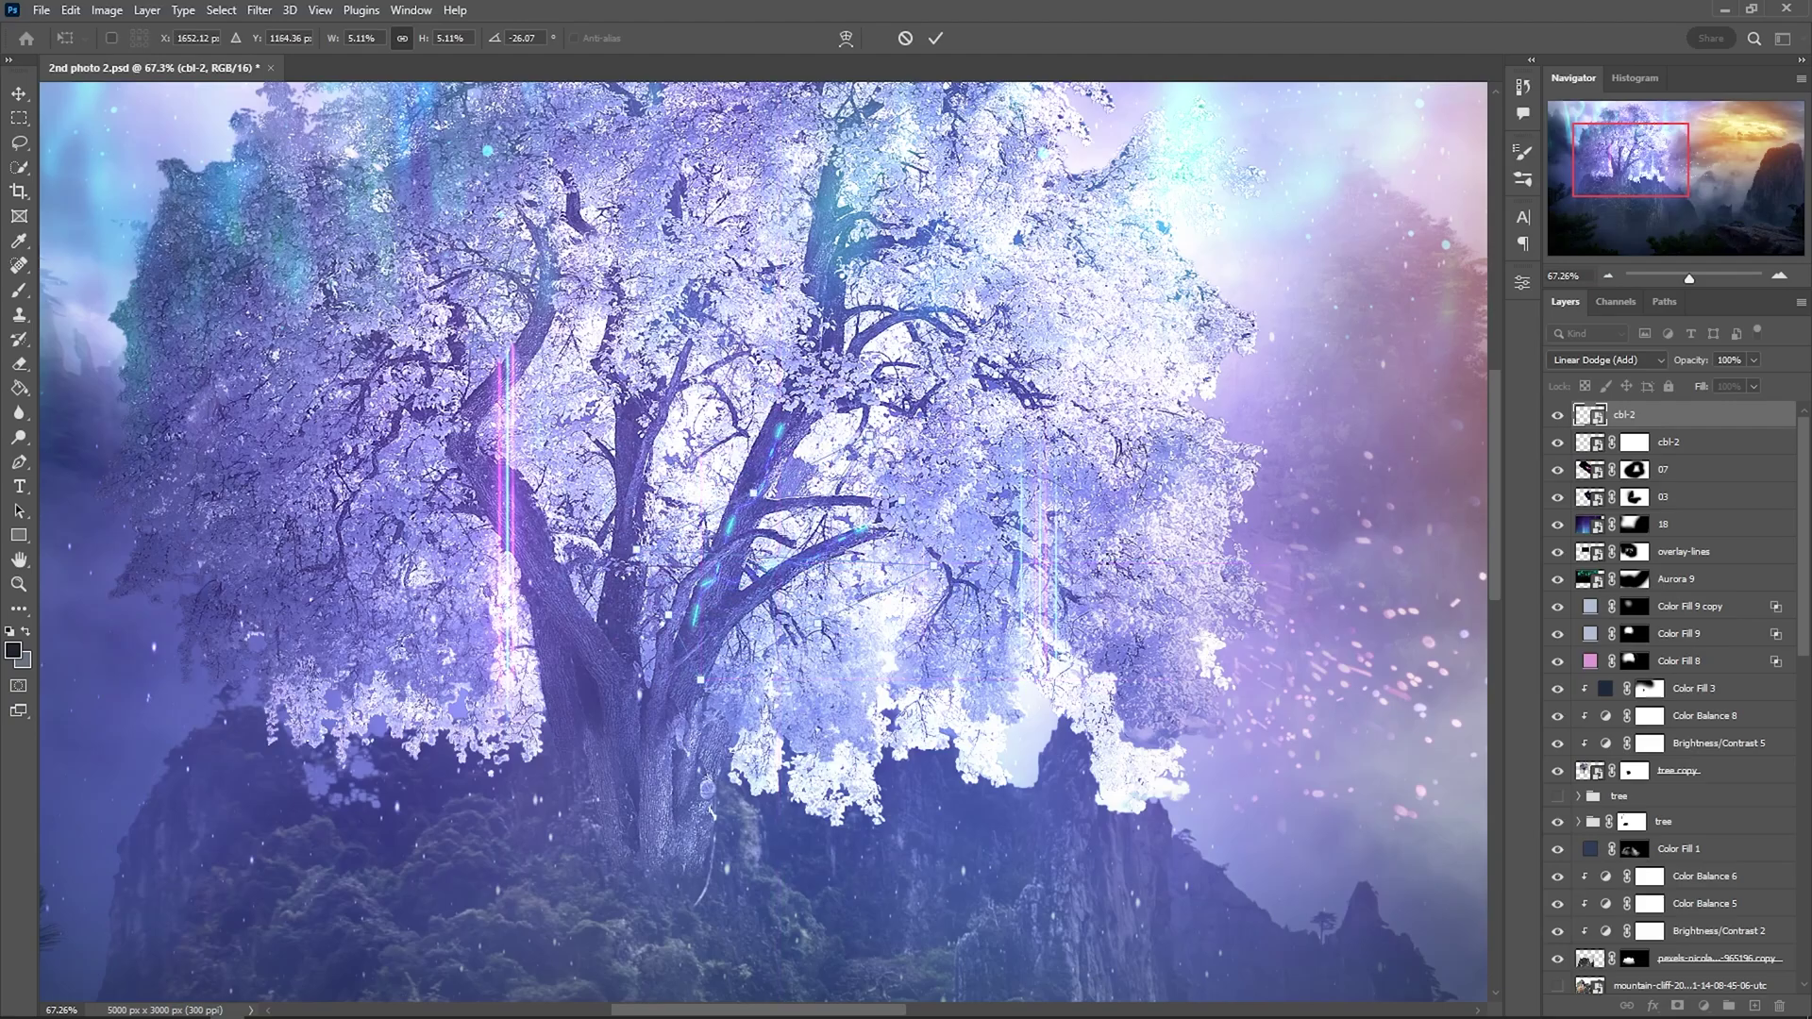
{"action": "key", "text": "Return"}
{"action": "key", "text": "b"}
{"action": "scroll", "coordinate": [807, 572], "scroll_direction": "up", "scroll_amount": 3}
{"action": "scroll", "coordinate": [778, 555], "scroll_direction": "down", "scroll_amount": 5}
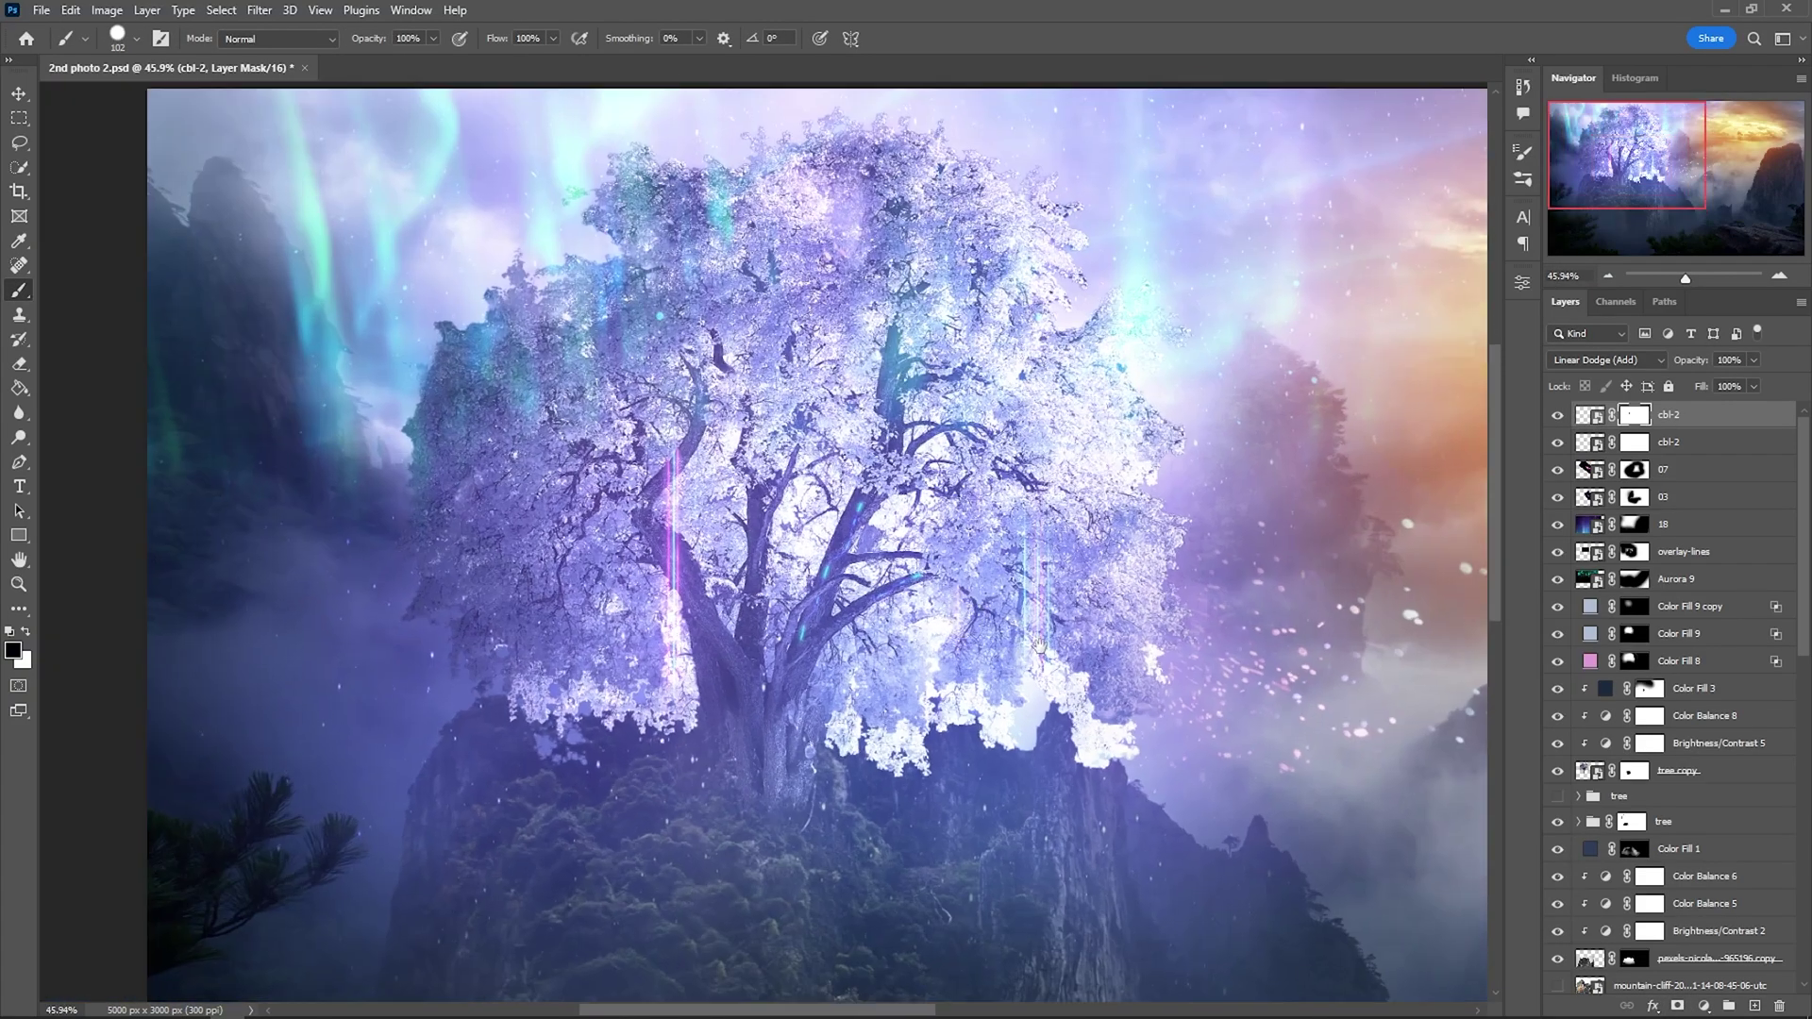
{"action": "scroll", "coordinate": [1031, 639], "scroll_direction": "up", "scroll_amount": 5}
{"action": "key", "text": "ctrl+t"}
{"action": "key", "text": "Return"}
{"action": "scroll", "coordinate": [862, 557], "scroll_direction": "down", "scroll_amount": 5}
{"action": "scroll", "coordinate": [949, 546], "scroll_direction": "up", "scroll_amount": 3}
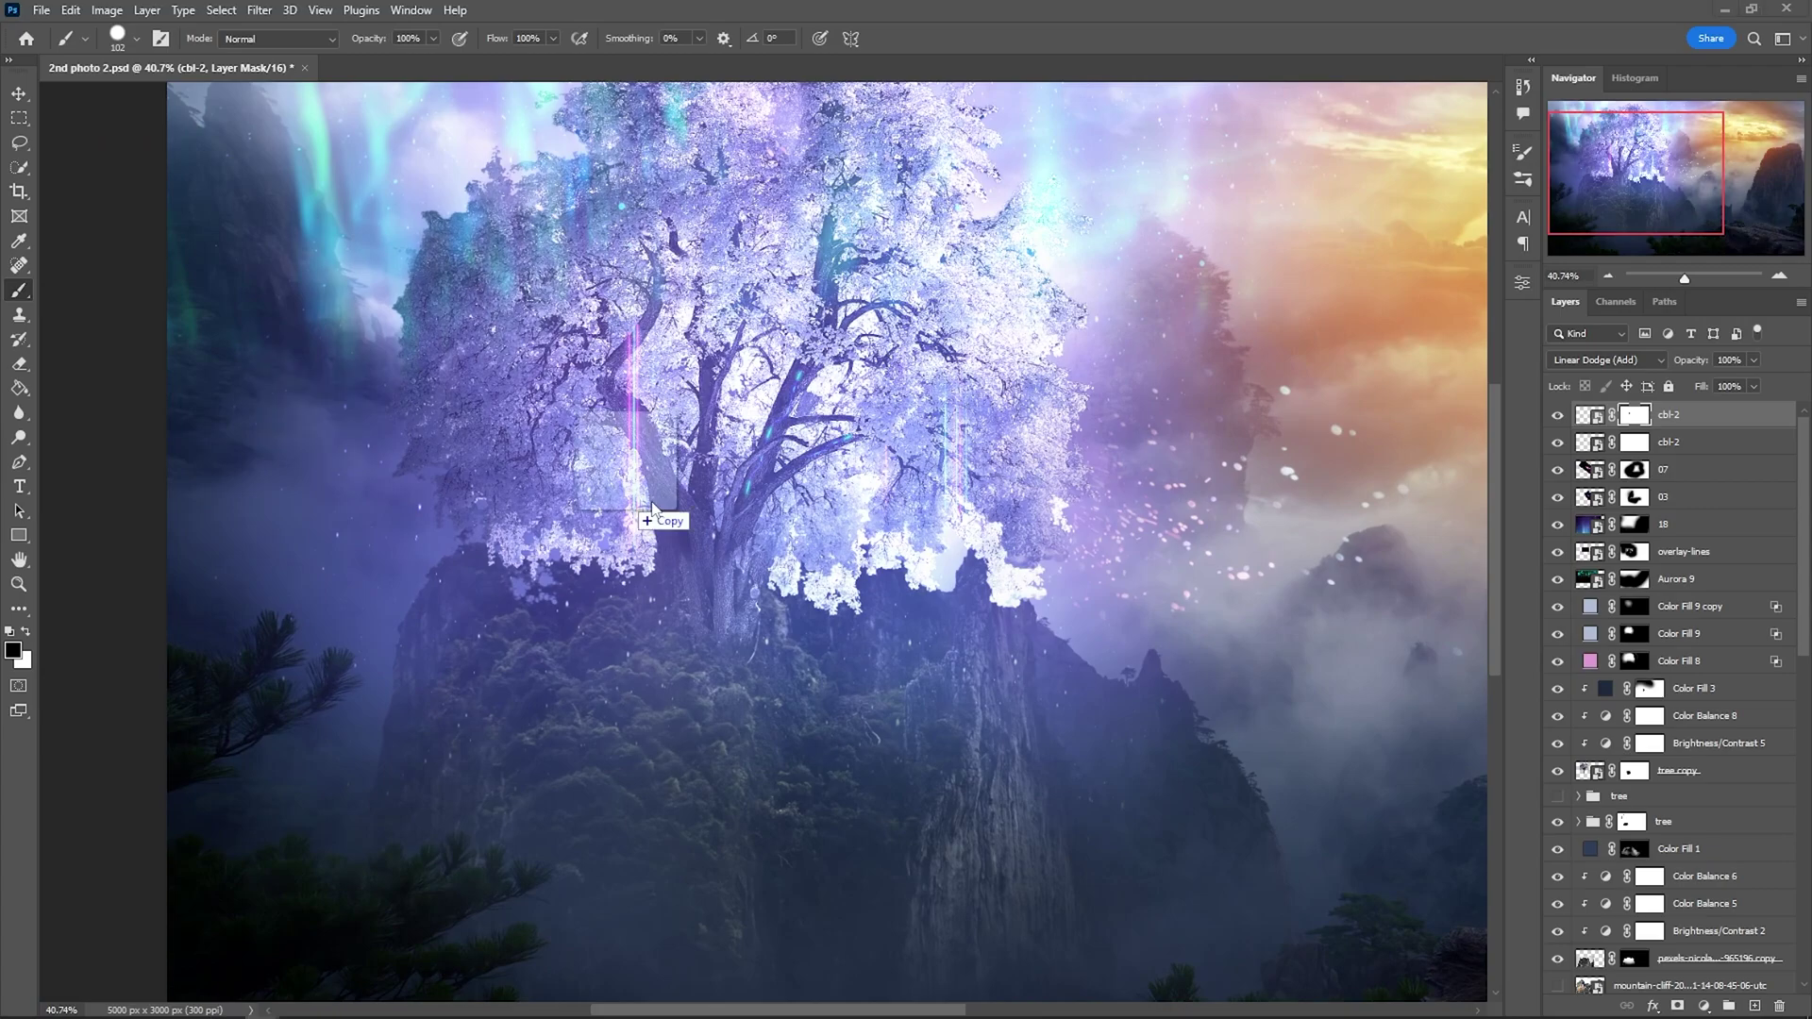
- Place another cbl-2 light line with Linear Dodge (Add) blending and bend it along the tree's thick left branch
{"action": "left_click_drag", "start_coordinate": [651, 510], "coordinate": [592, 523]}
{"action": "scroll", "coordinate": [592, 523], "scroll_direction": "down", "scroll_amount": 3}
{"action": "left_click", "coordinate": [1604, 360]}
{"action": "left_click", "coordinate": [1604, 538]}
{"action": "scroll", "coordinate": [770, 566], "scroll_direction": "up", "scroll_amount": 5}
{"action": "right_click", "coordinate": [652, 463]}
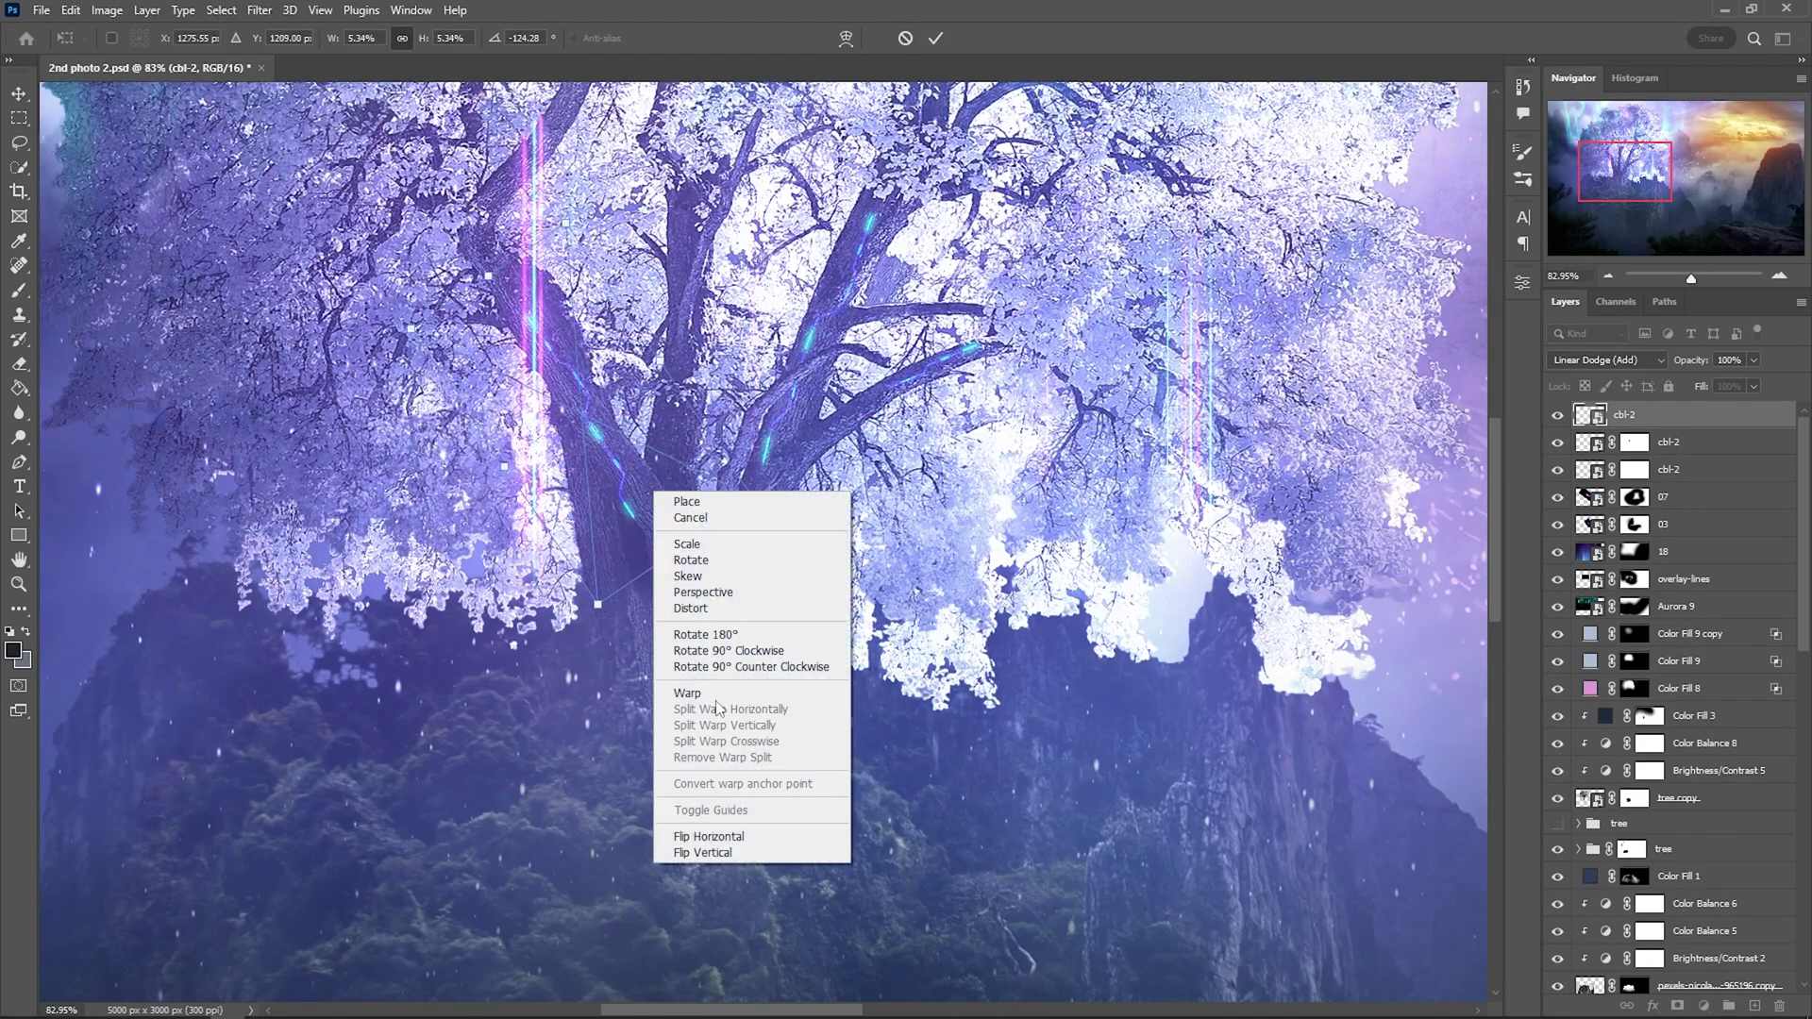
{"action": "left_click", "coordinate": [698, 606]}
{"action": "key", "text": "Return"}
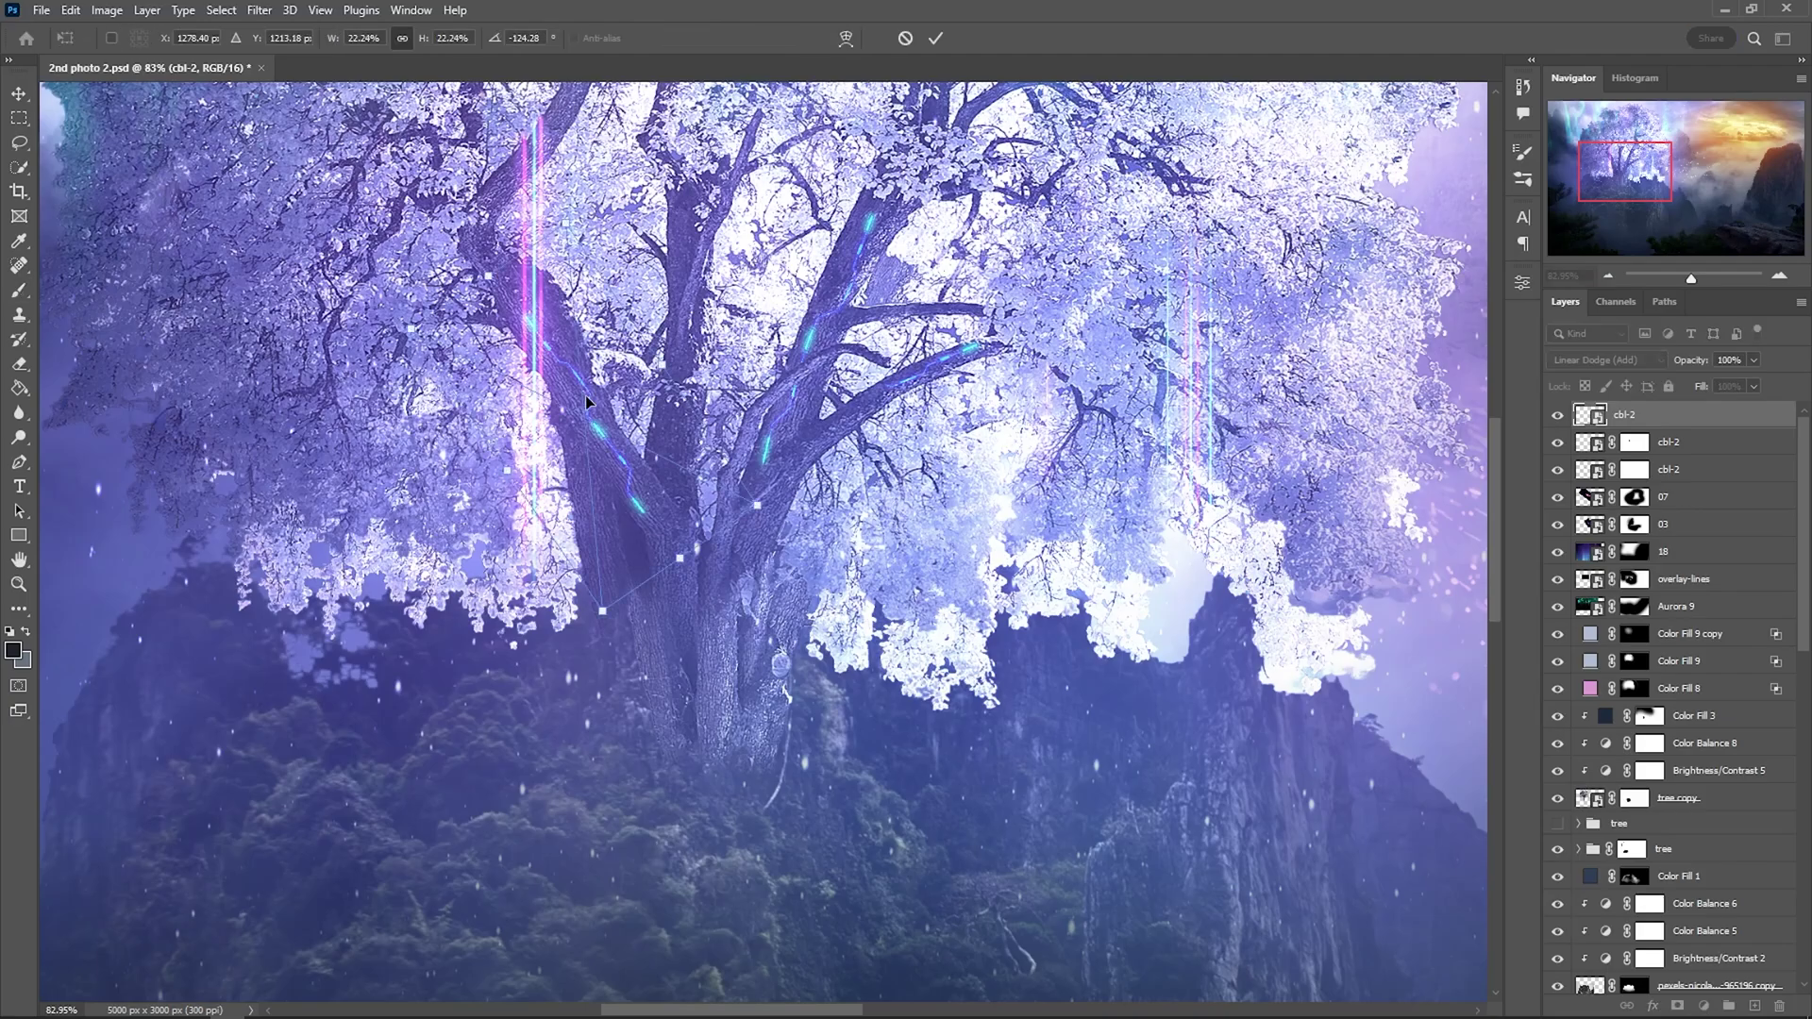
{"action": "scroll", "coordinate": [578, 401], "scroll_direction": "down", "scroll_amount": 3}
{"action": "scroll", "coordinate": [1063, 431], "scroll_direction": "up", "scroll_amount": 2}
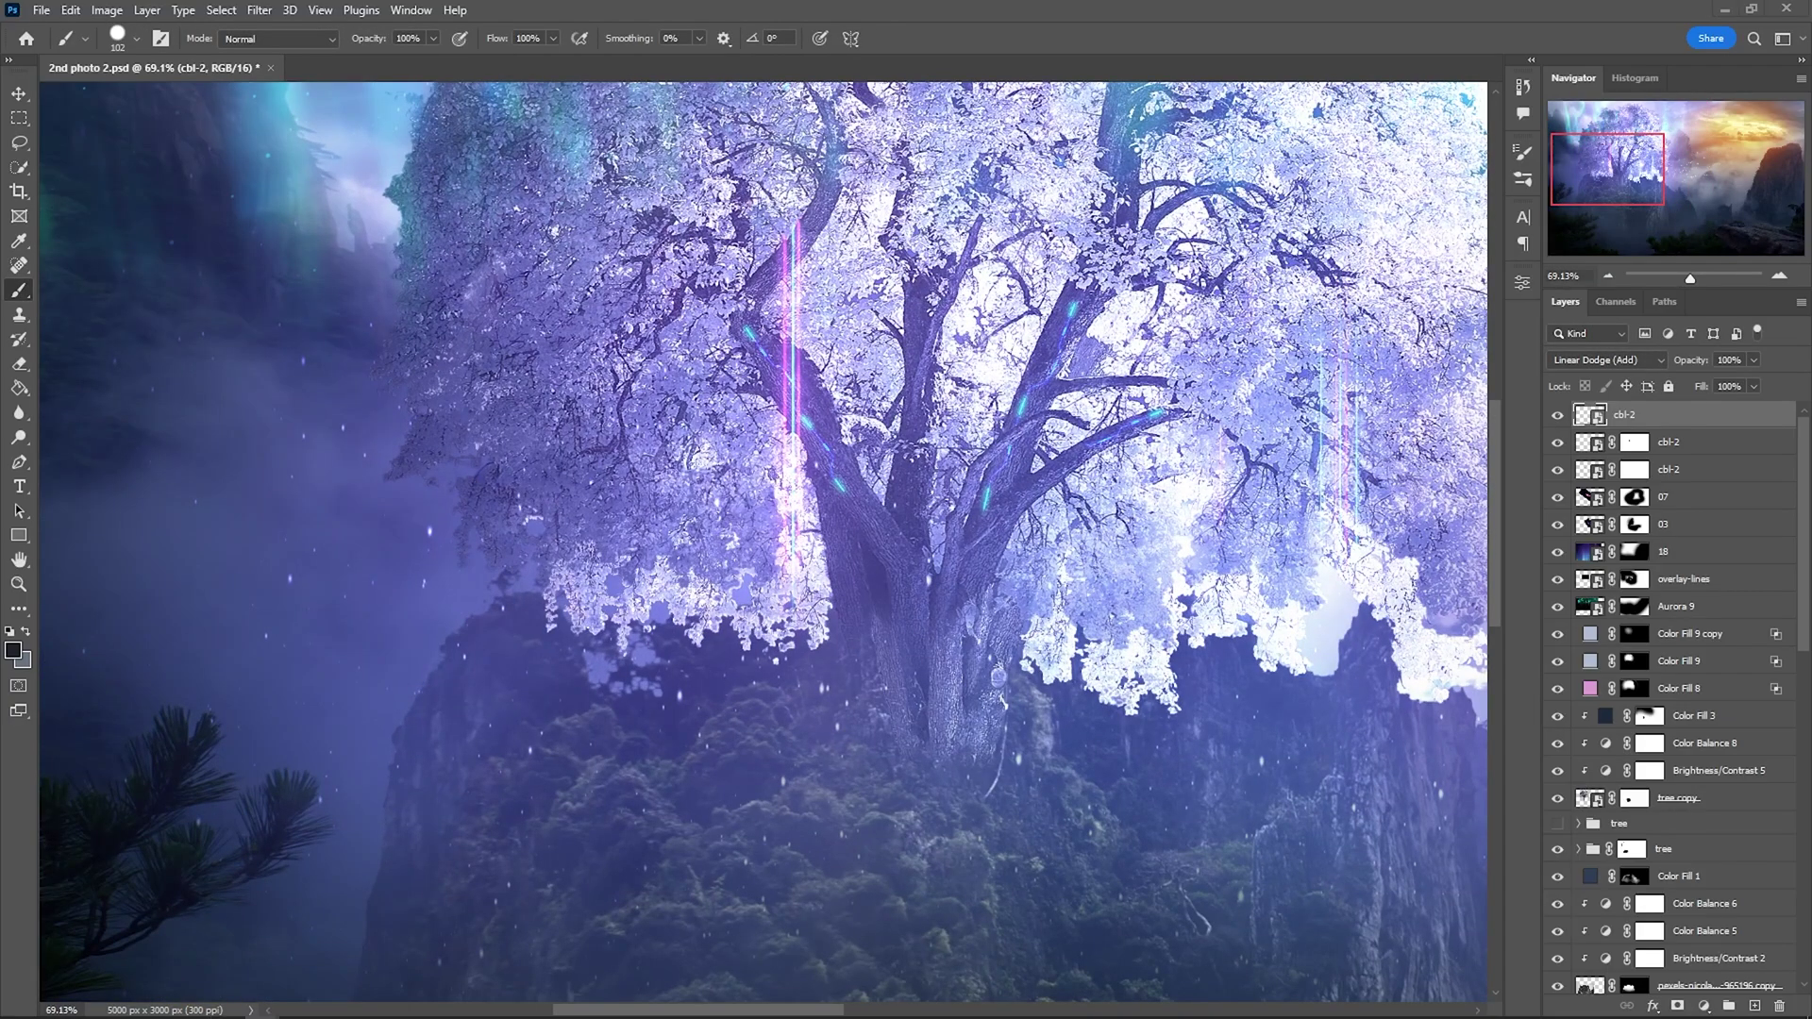
- Place the cbl-1 light line near the trunk, scale it down, set Linear Dodge (Add) blending, and rotate it
{"action": "left_click_drag", "start_coordinate": [651, 509], "coordinate": [593, 523]}
{"action": "left_click_drag", "start_coordinate": [1230, 793], "coordinate": [443, 566]}
{"action": "scroll", "coordinate": [593, 522], "scroll_direction": "down", "scroll_amount": 3}
{"action": "scroll", "coordinate": [593, 522], "scroll_direction": "up", "scroll_amount": 4}
{"action": "left_click", "coordinate": [1604, 360]}
{"action": "left_click", "coordinate": [1605, 537]}
{"action": "left_click_drag", "start_coordinate": [651, 543], "coordinate": [642, 558]}
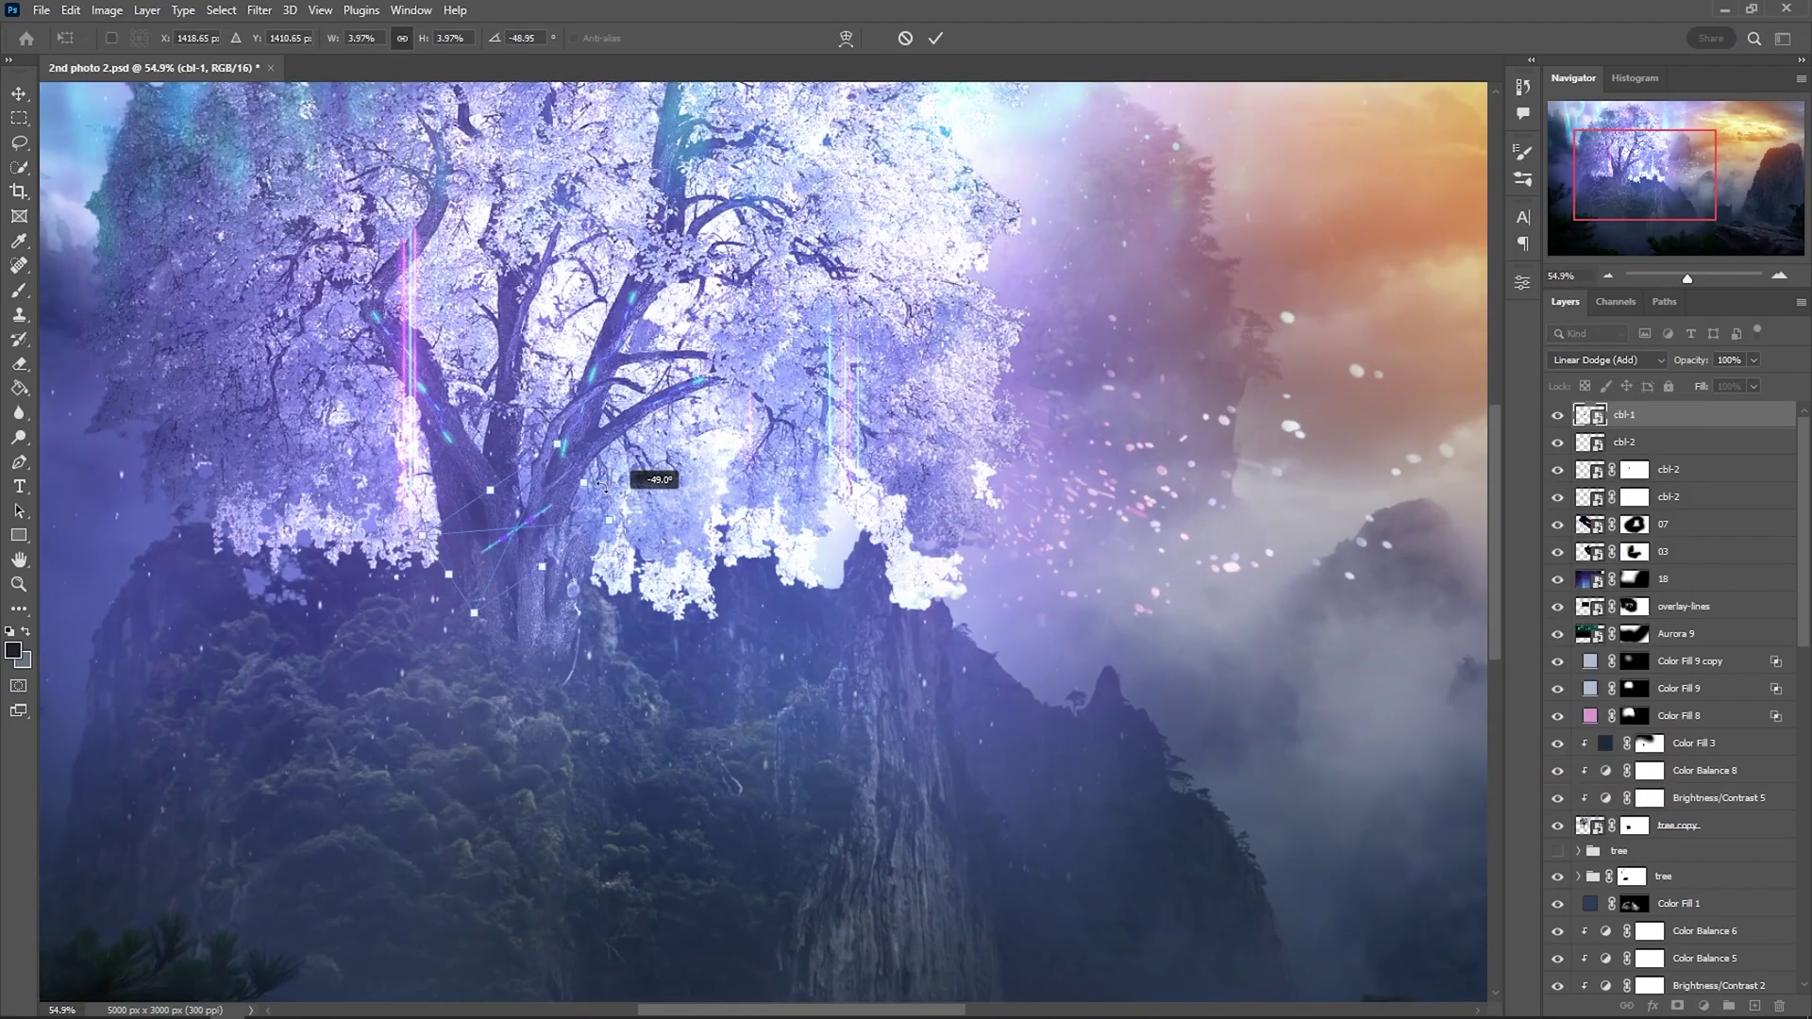
- Warp the cbl-1 light line vertically down the centre of the tree trunk
{"action": "scroll", "coordinate": [524, 619], "scroll_direction": "up", "scroll_amount": 5}
{"action": "right_click", "coordinate": [556, 587]}
{"action": "left_click", "coordinate": [604, 729]}
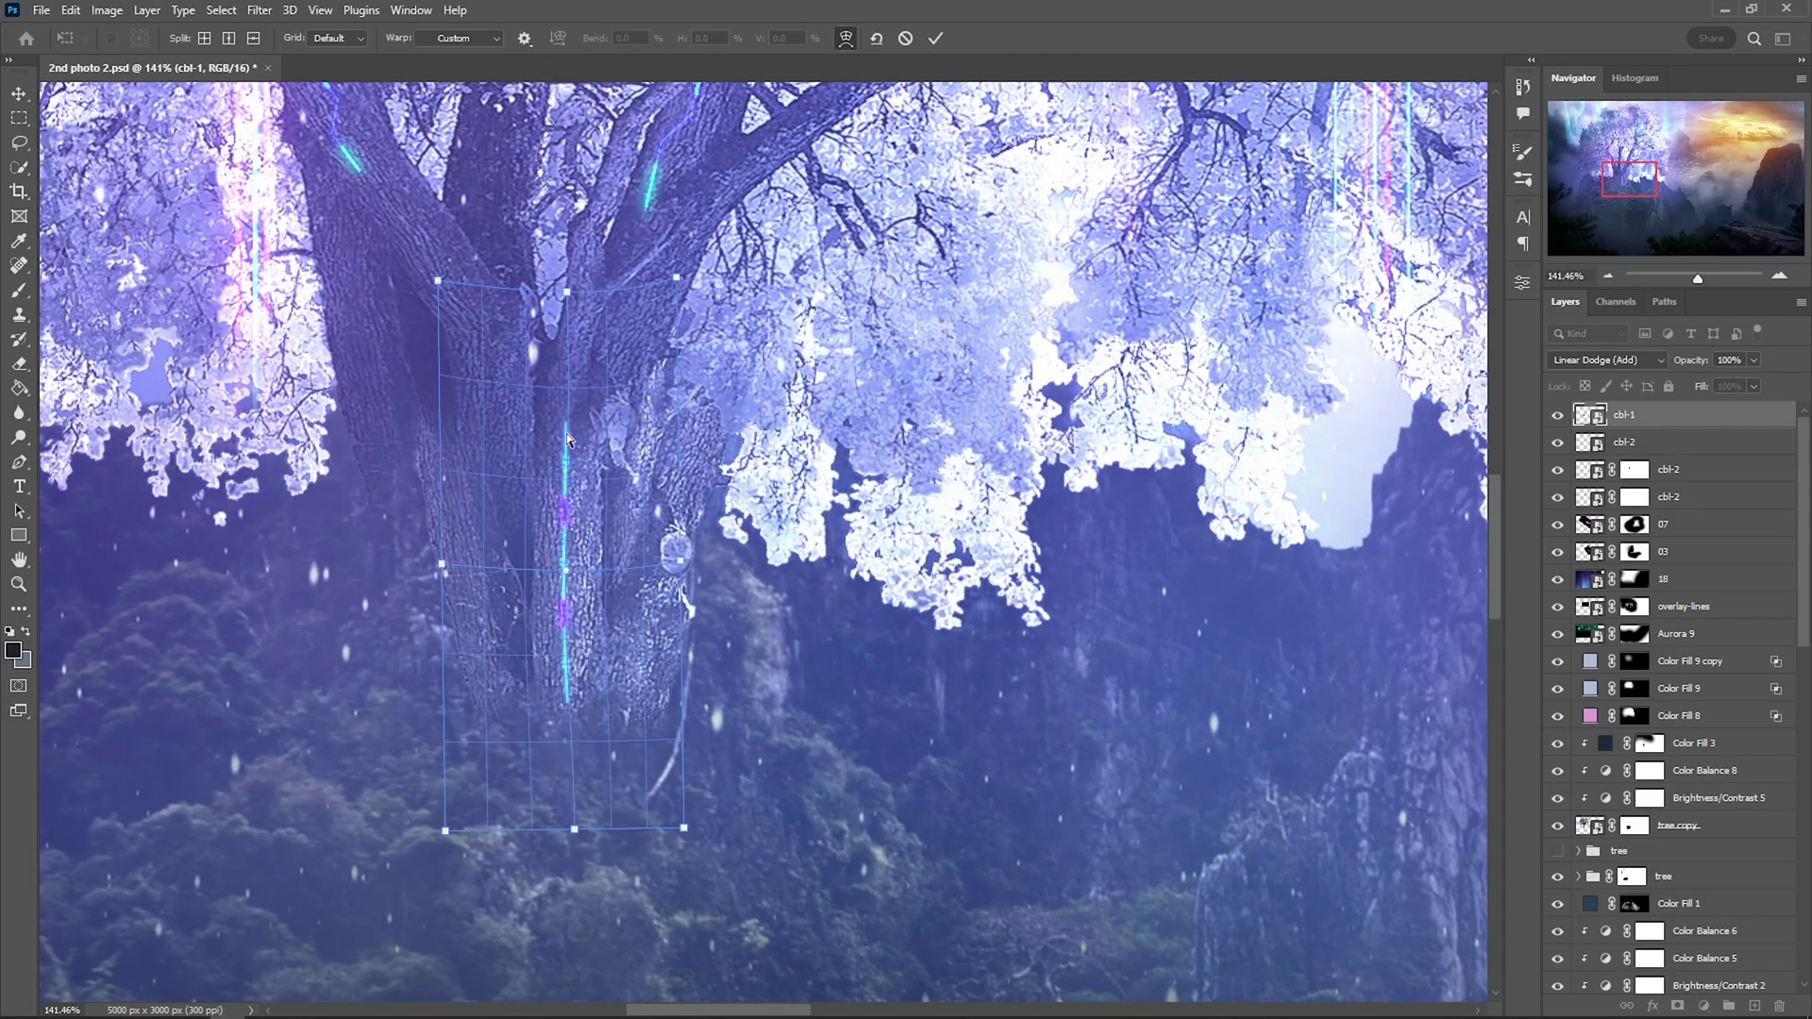
{"action": "key", "text": "Return"}
{"action": "scroll", "coordinate": [1158, 654], "scroll_direction": "down", "scroll_amount": 3}
{"action": "scroll", "coordinate": [1157, 655], "scroll_direction": "up", "scroll_amount": 2}
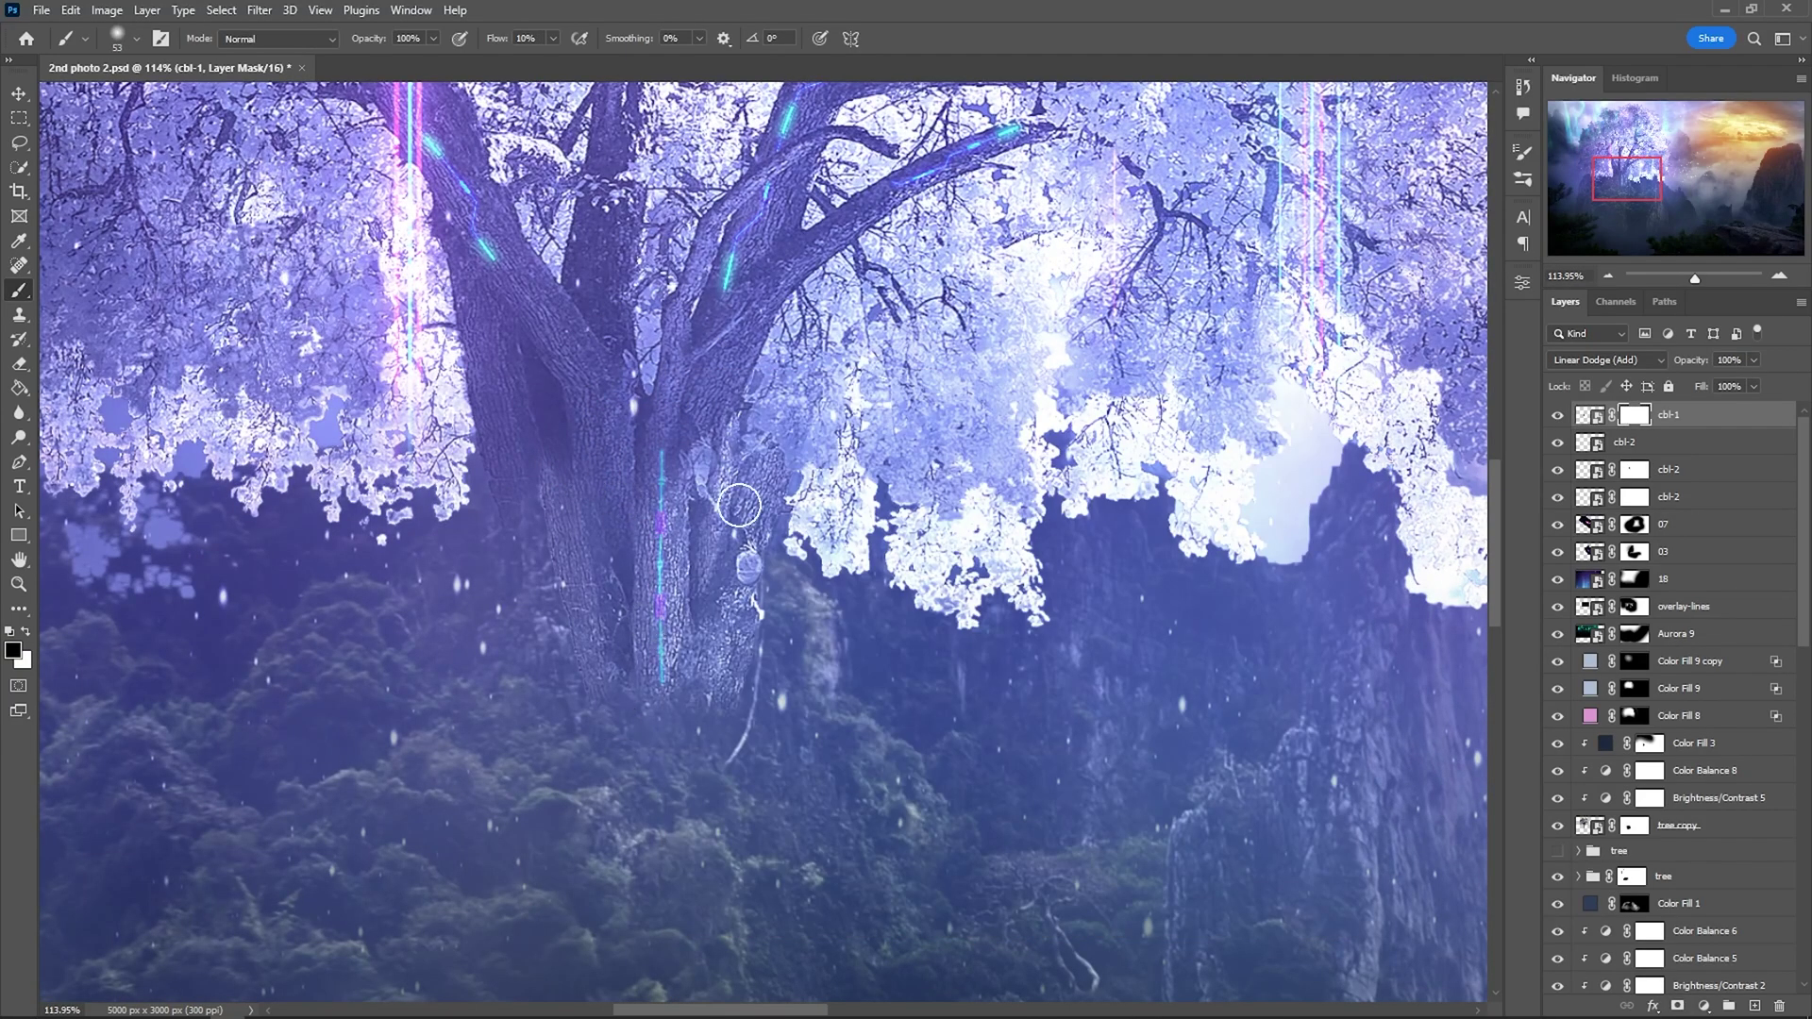
- Duplicate the cbl-1 light line and transform the copy onto the left side of the trunk
{"action": "scroll", "coordinate": [666, 546], "scroll_direction": "down", "scroll_amount": 2}
{"action": "key", "text": "ctrl+j"}
{"action": "key", "text": "ctrl+t"}
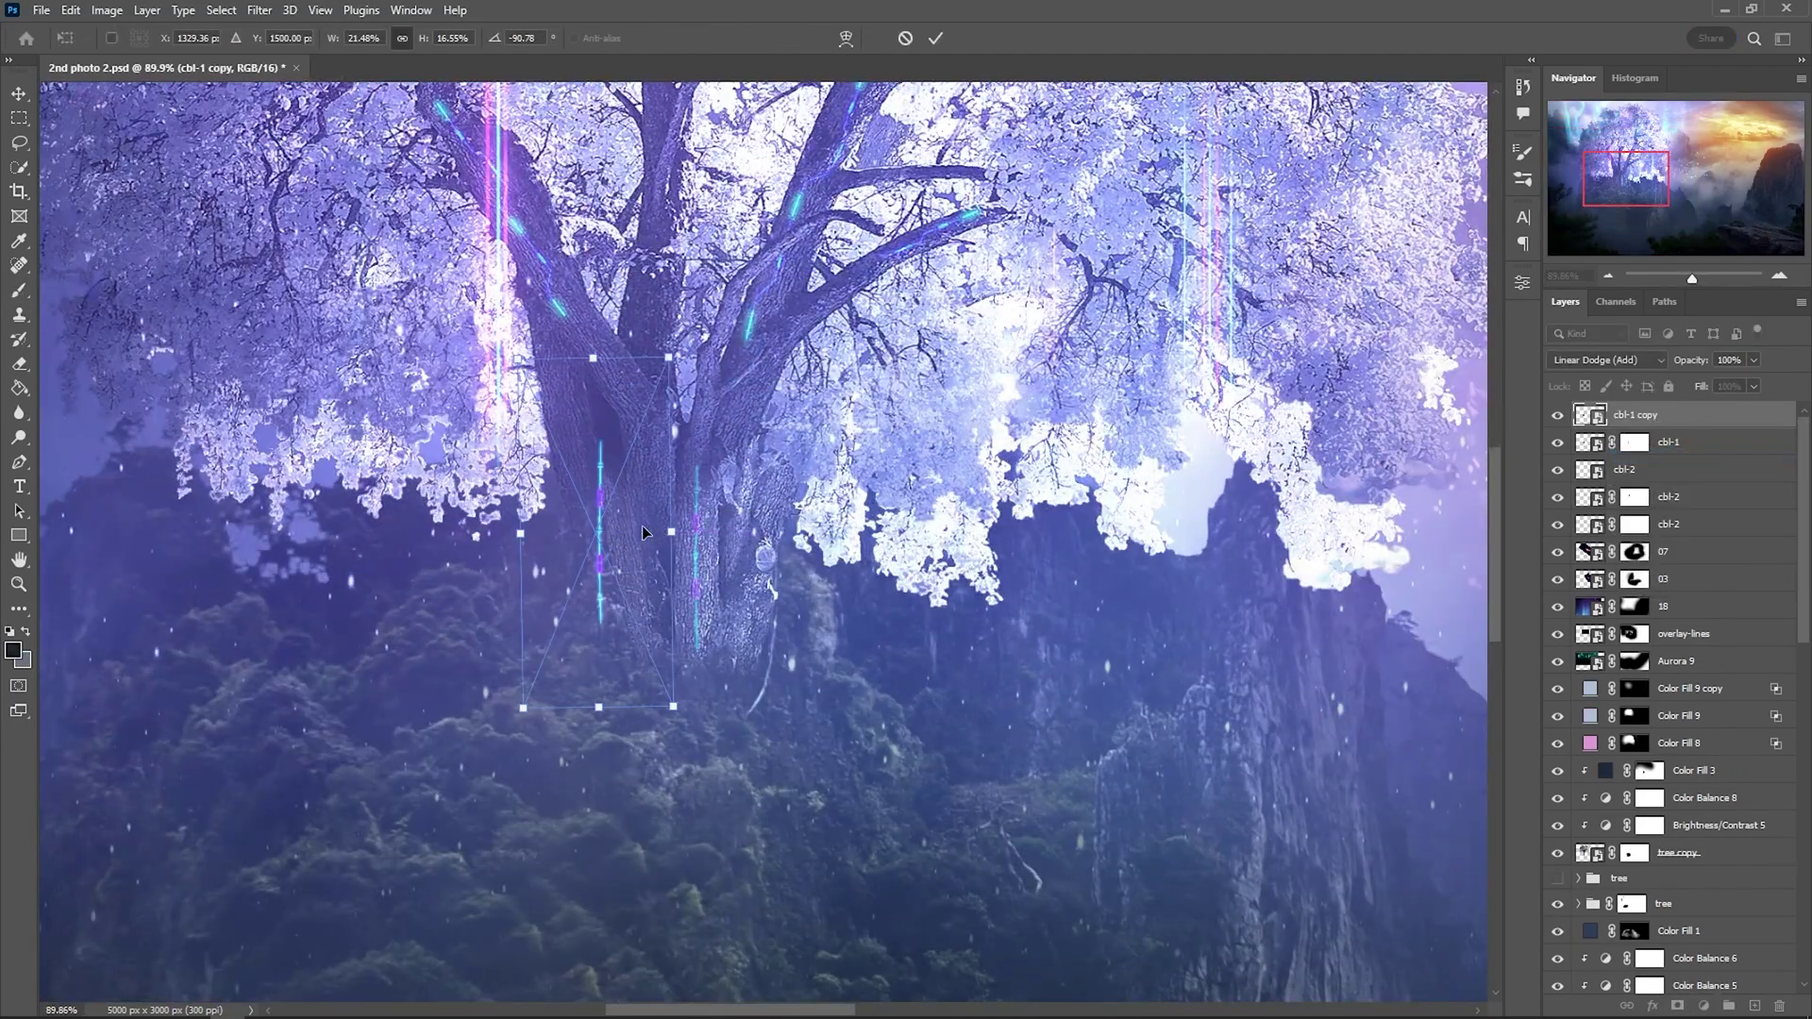
{"action": "right_click", "coordinate": [538, 489]}
{"action": "left_click", "coordinate": [593, 495]}
{"action": "key", "text": "Return"}
{"action": "scroll", "coordinate": [592, 494], "scroll_direction": "down", "scroll_amount": 2}
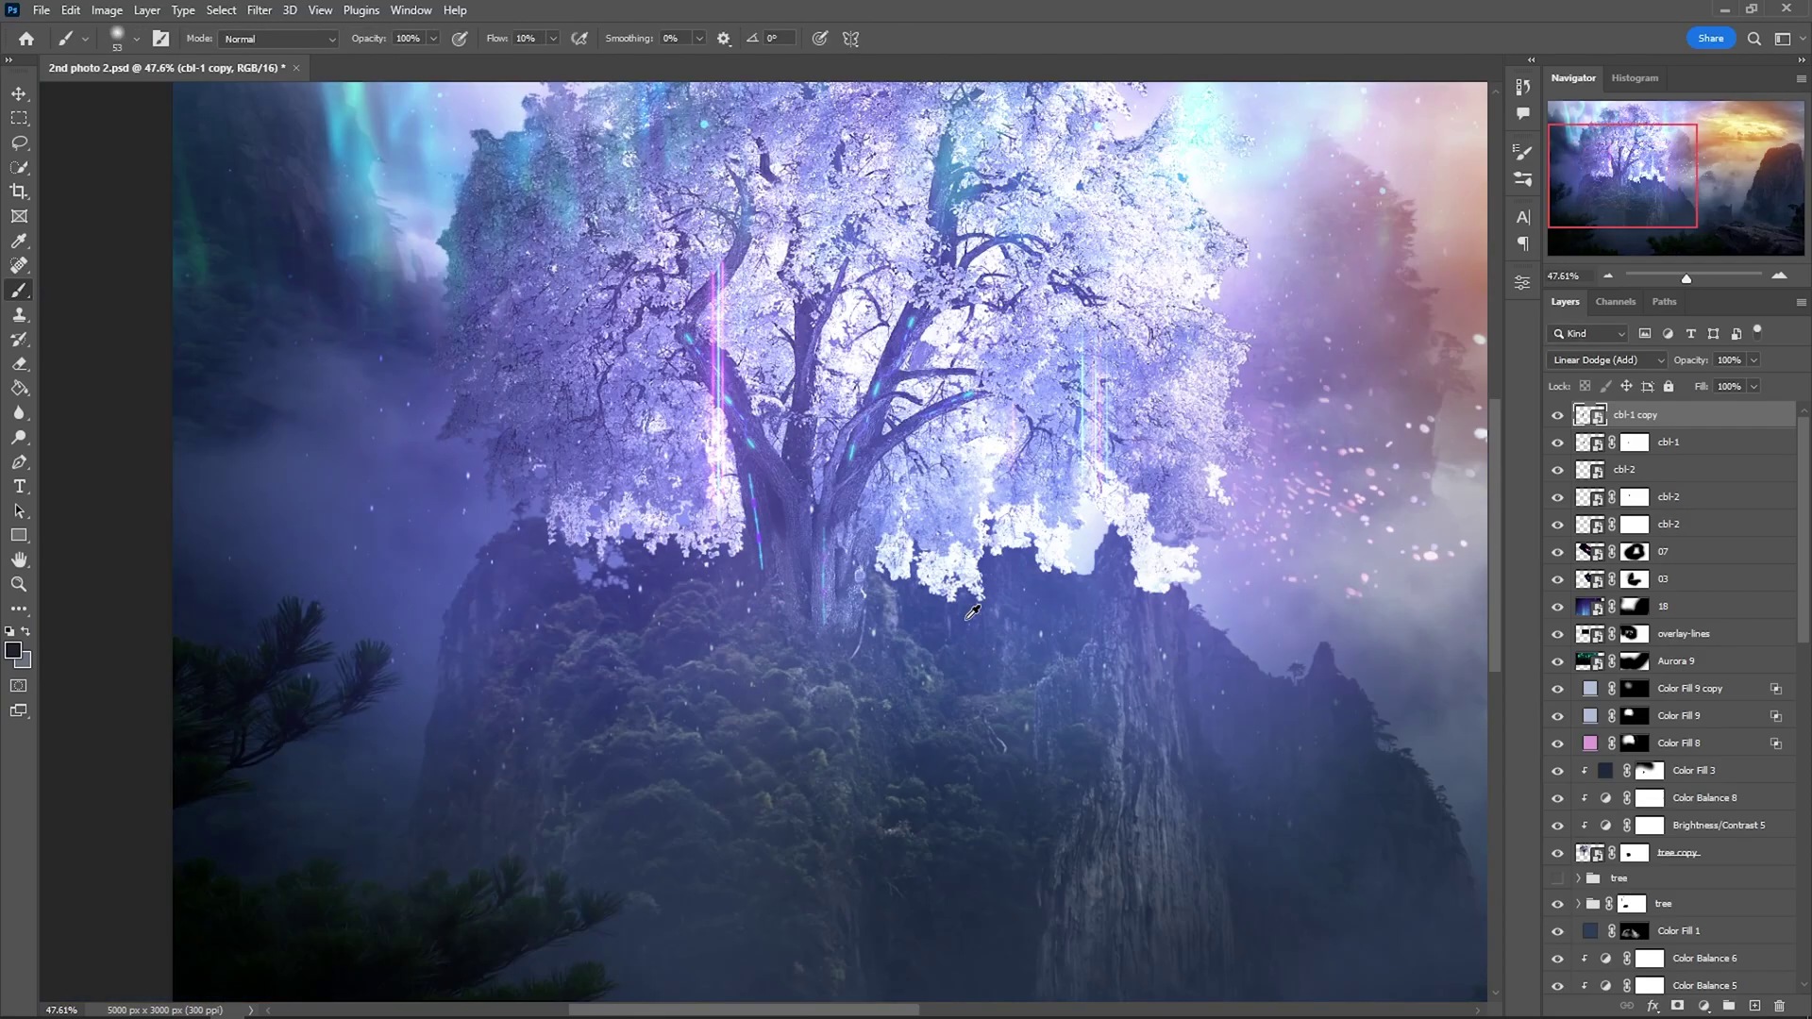
- Warp the cbl-1 copy so it slants along the trunk's left edge
{"action": "scroll", "coordinate": [829, 558], "scroll_direction": "up", "scroll_amount": 3}
{"action": "key", "text": "ctrl+t"}
{"action": "right_click", "coordinate": [706, 477]}
{"action": "left_click", "coordinate": [745, 604]}
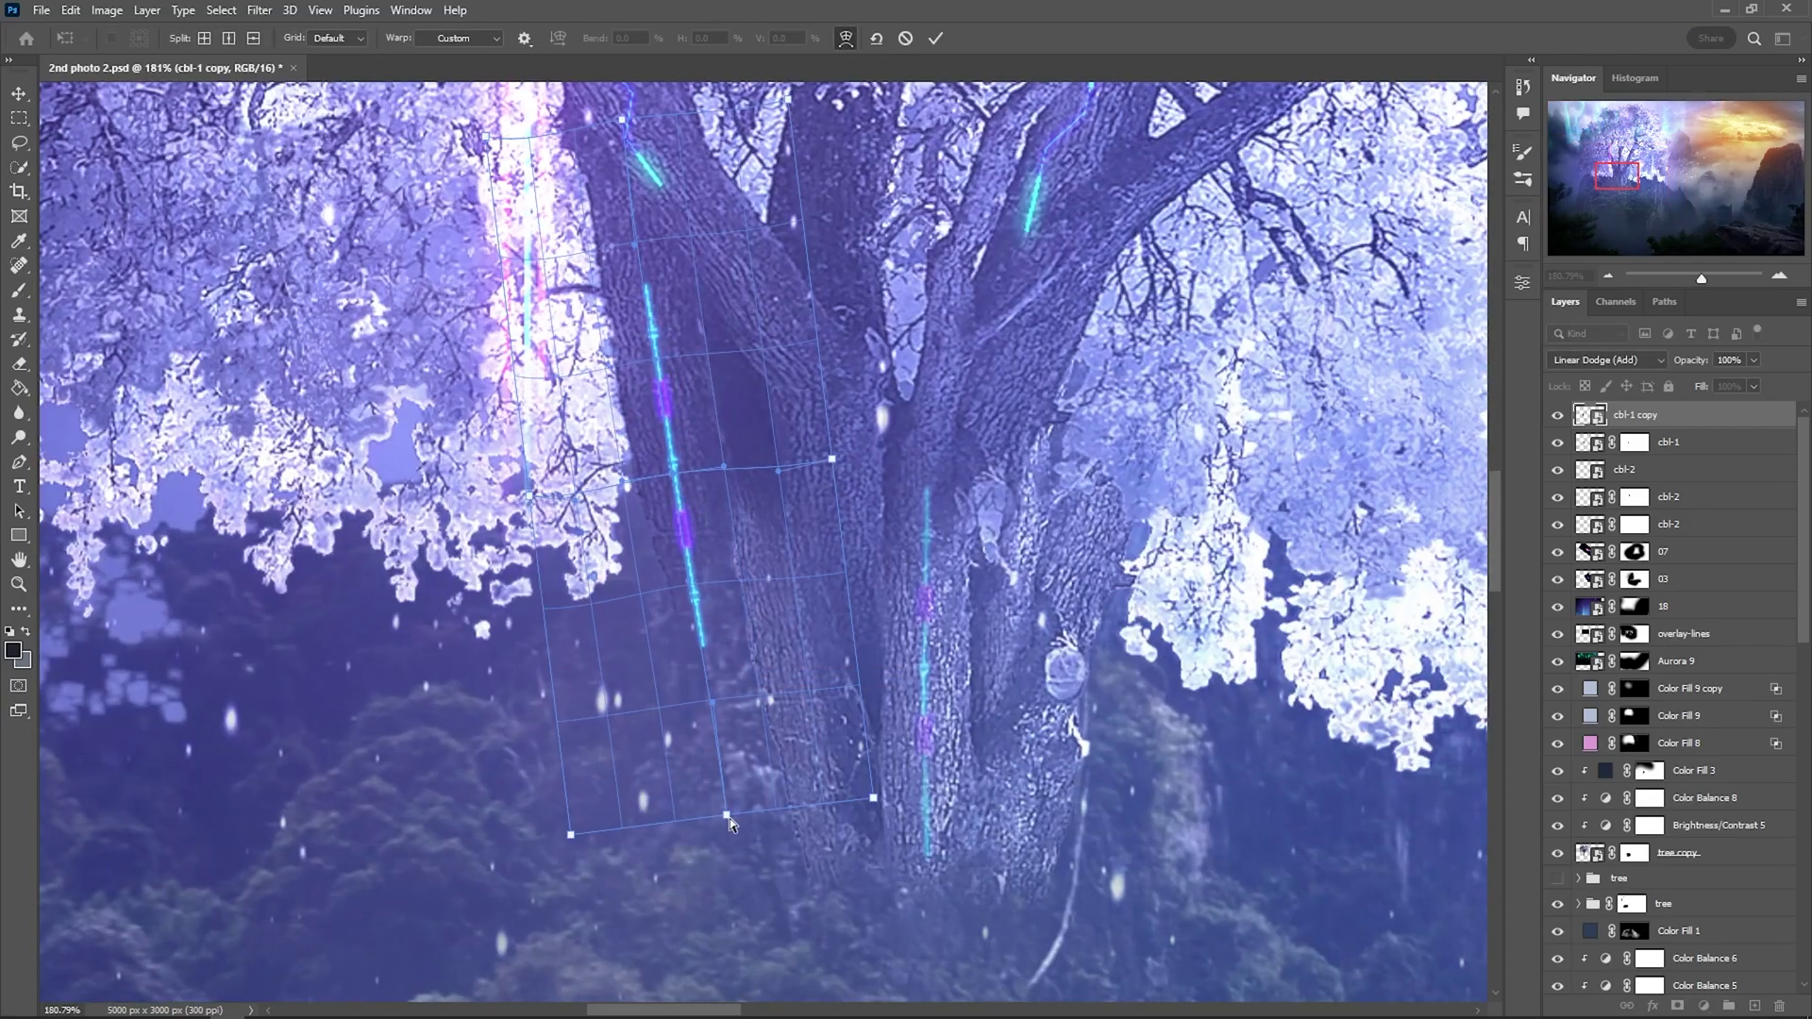
{"action": "key", "text": "Return"}
{"action": "scroll", "coordinate": [650, 285], "scroll_direction": "down", "scroll_amount": 3}
- Blend a further cbl-2 light line with Linear Dodge (Add) and warp it along the tree's middle branch
{"action": "scroll", "coordinate": [650, 285], "scroll_direction": "up", "scroll_amount": 3}
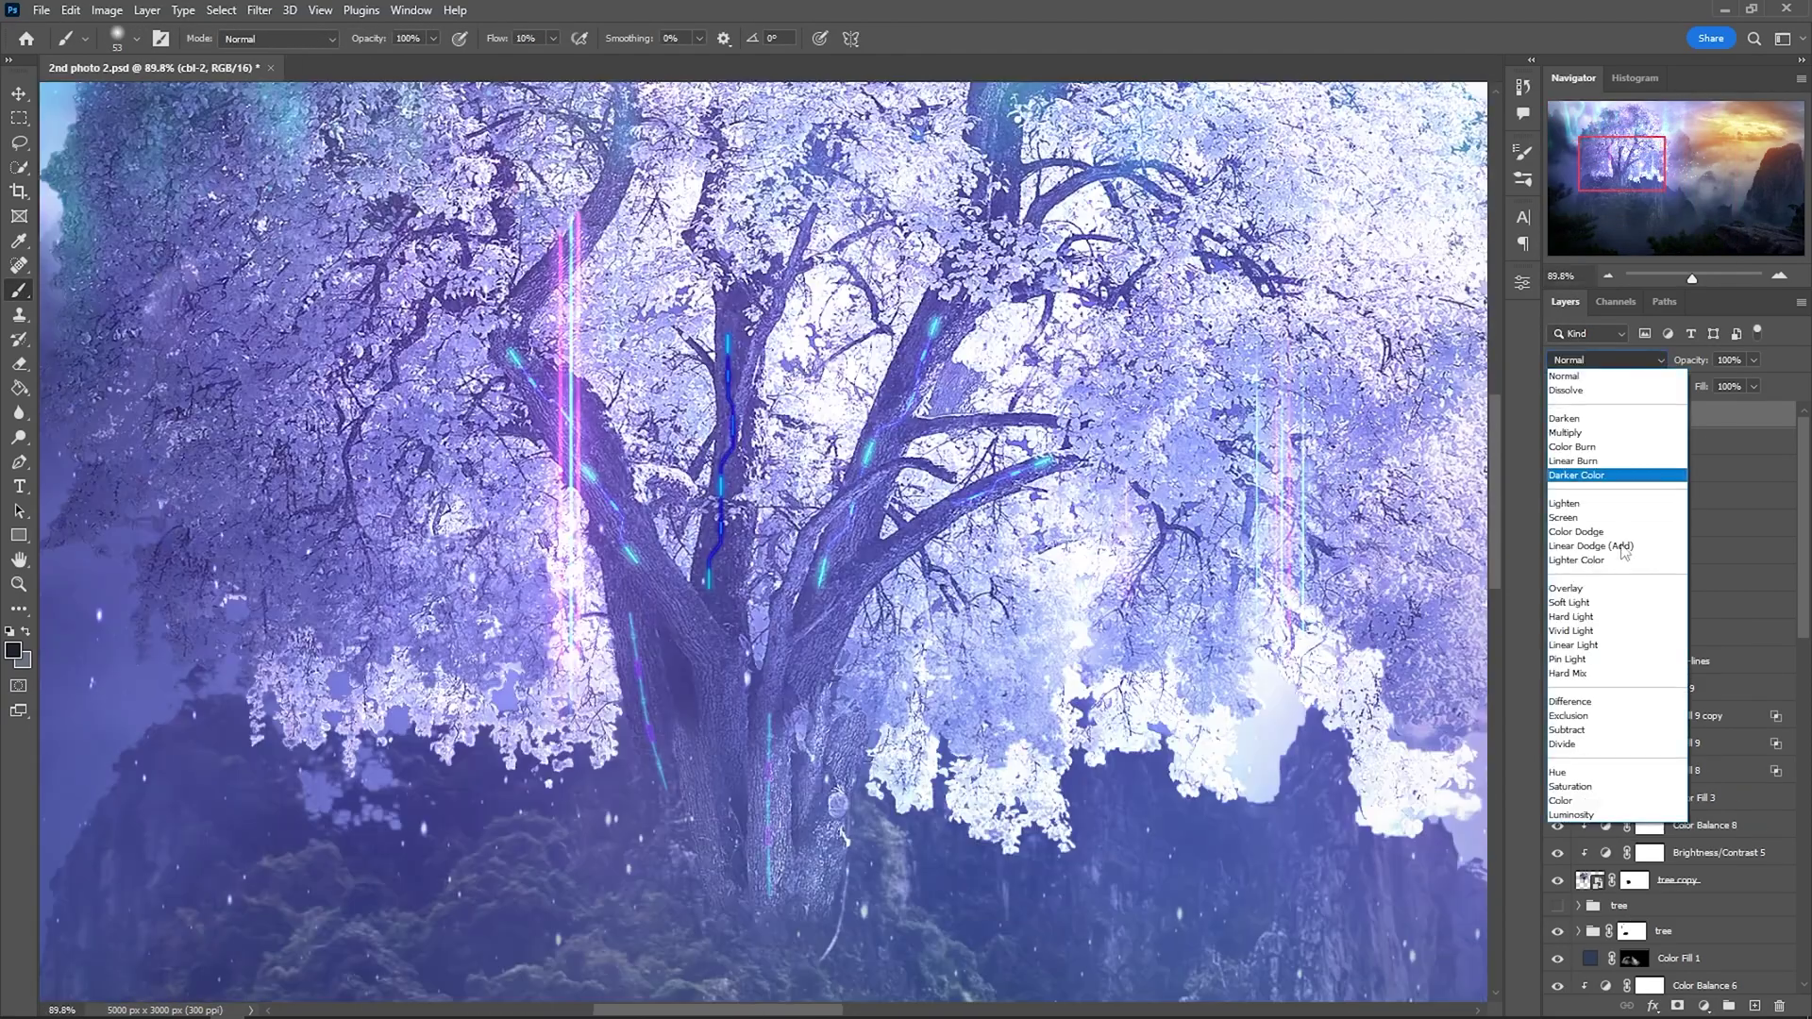
{"action": "key", "text": "ctrl+t"}
{"action": "right_click", "coordinate": [694, 503]}
{"action": "left_click", "coordinate": [741, 699]}
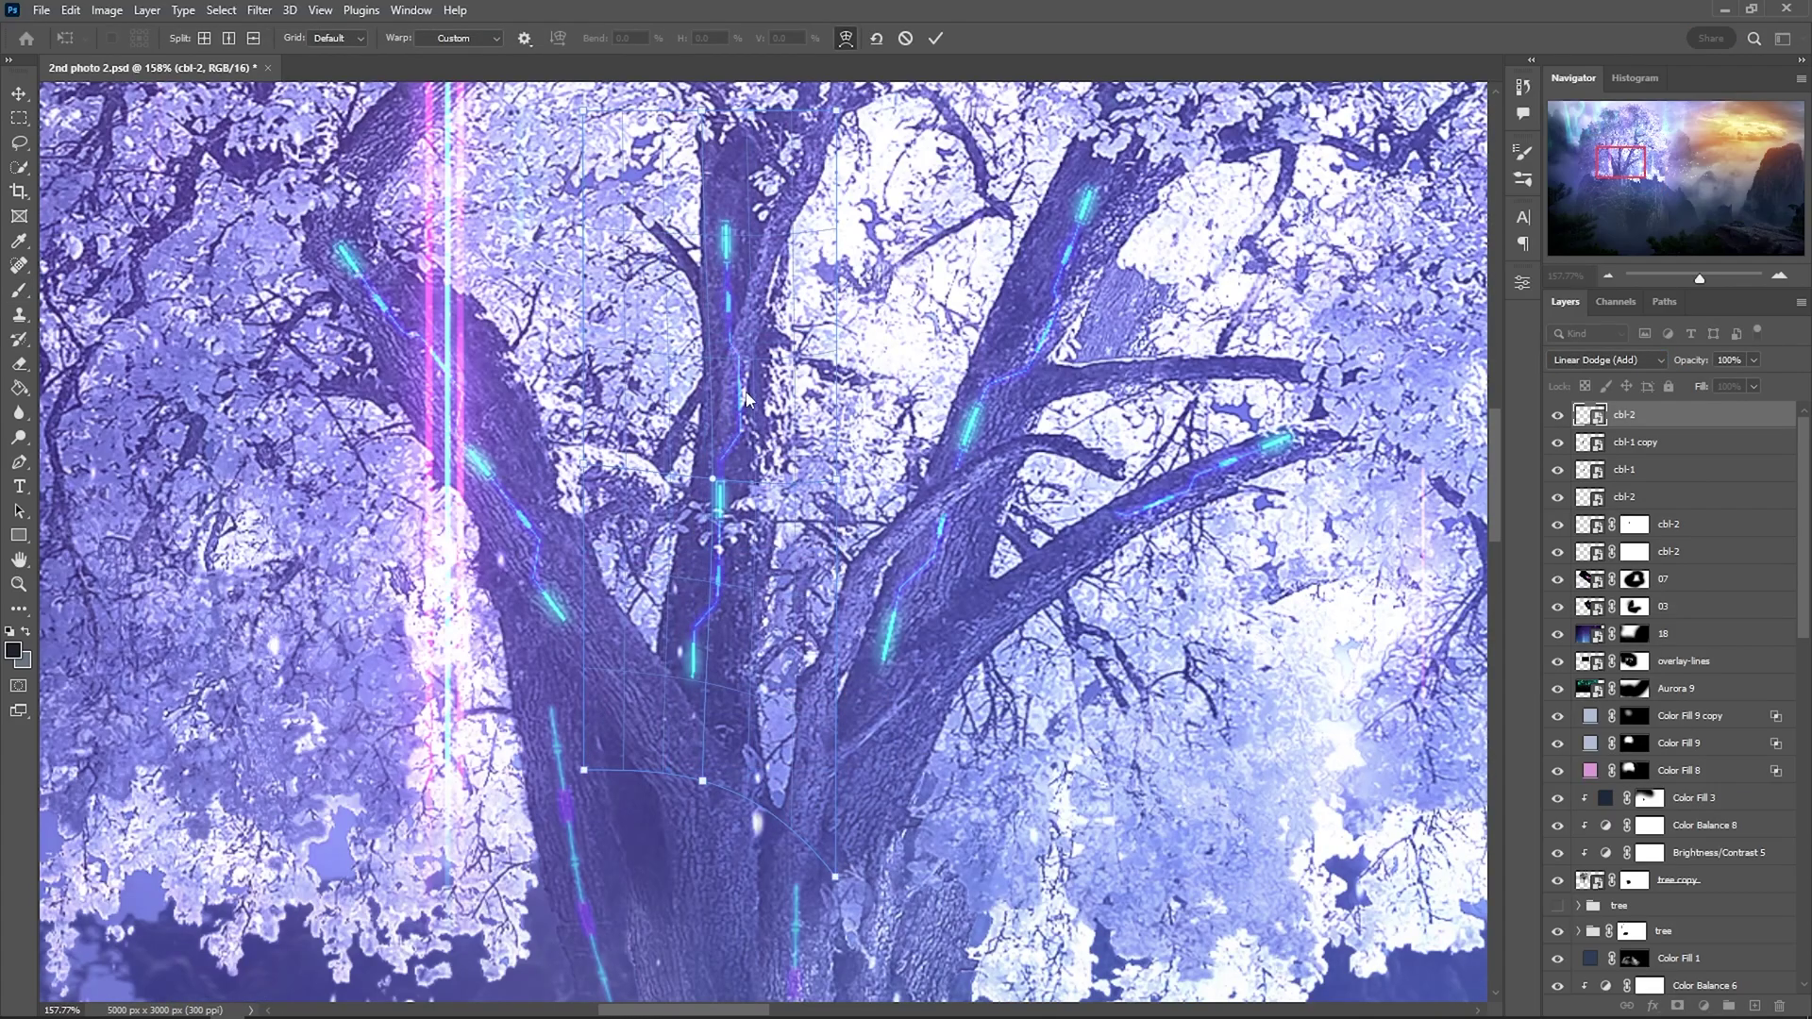
{"action": "scroll", "coordinate": [660, 201], "scroll_direction": "up", "scroll_amount": 2}
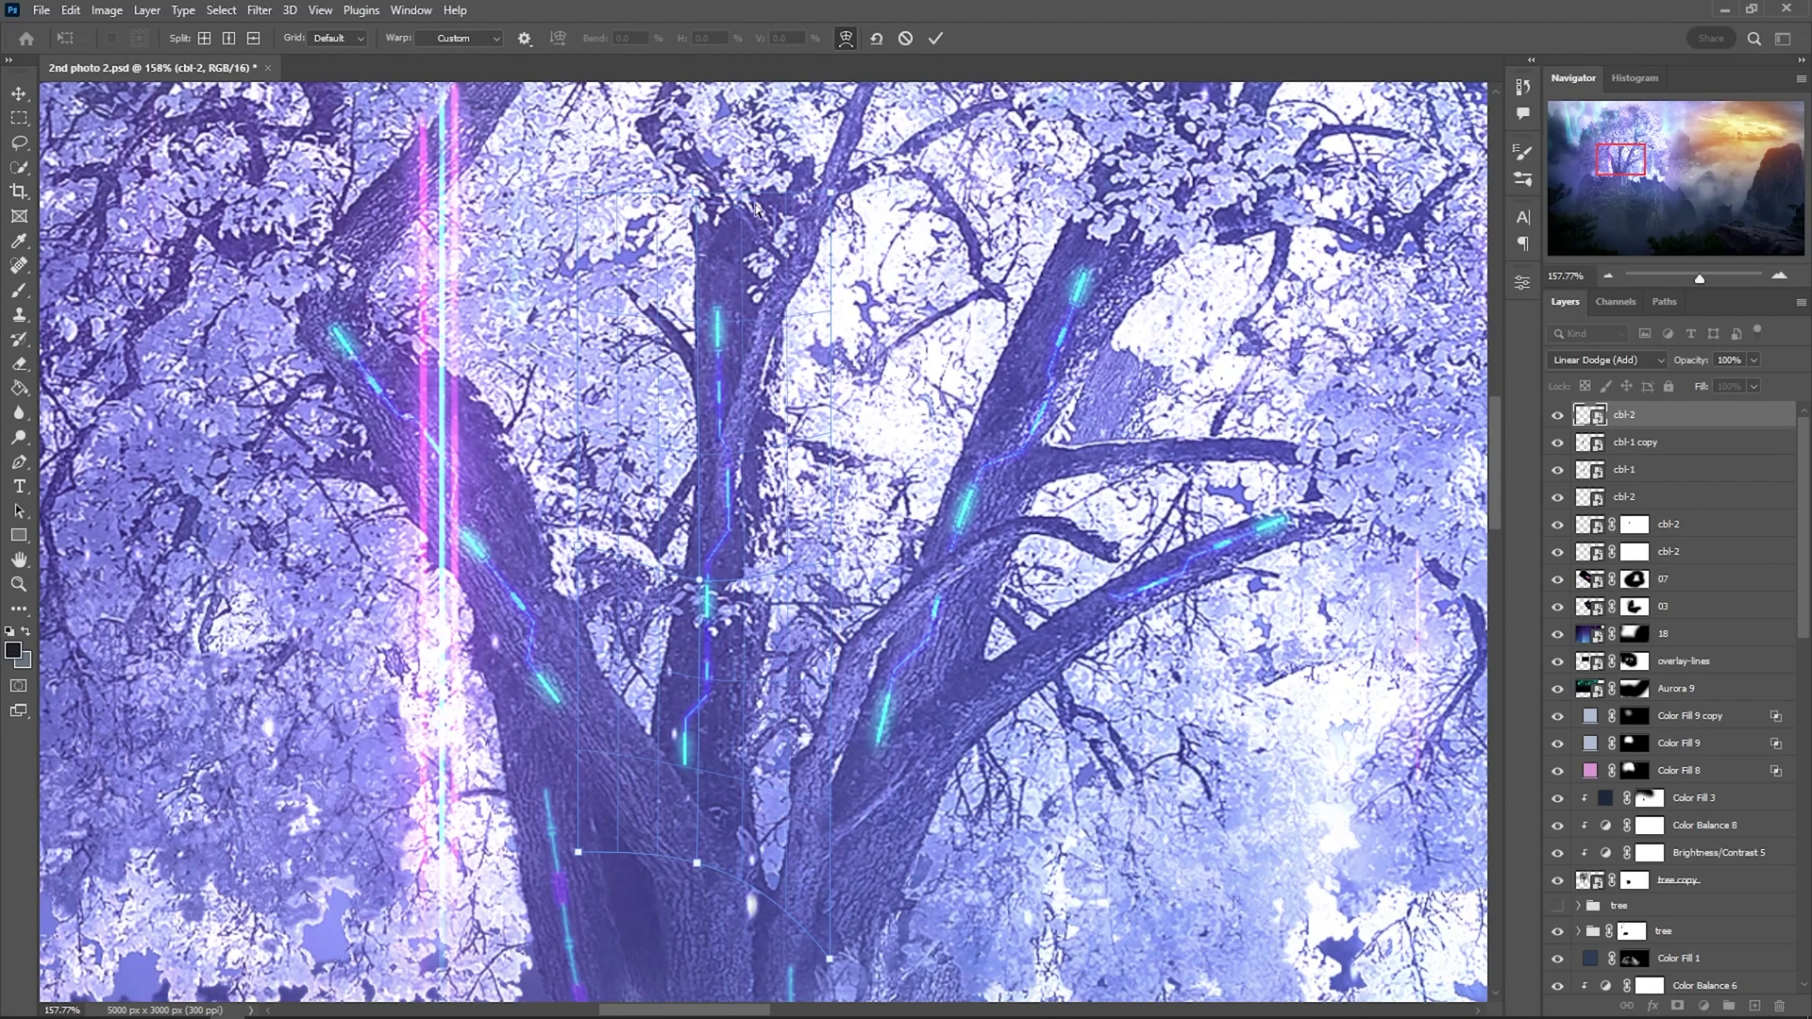
{"action": "key", "text": "Return"}
{"action": "scroll", "coordinate": [783, 188], "scroll_direction": "down", "scroll_amount": 3}
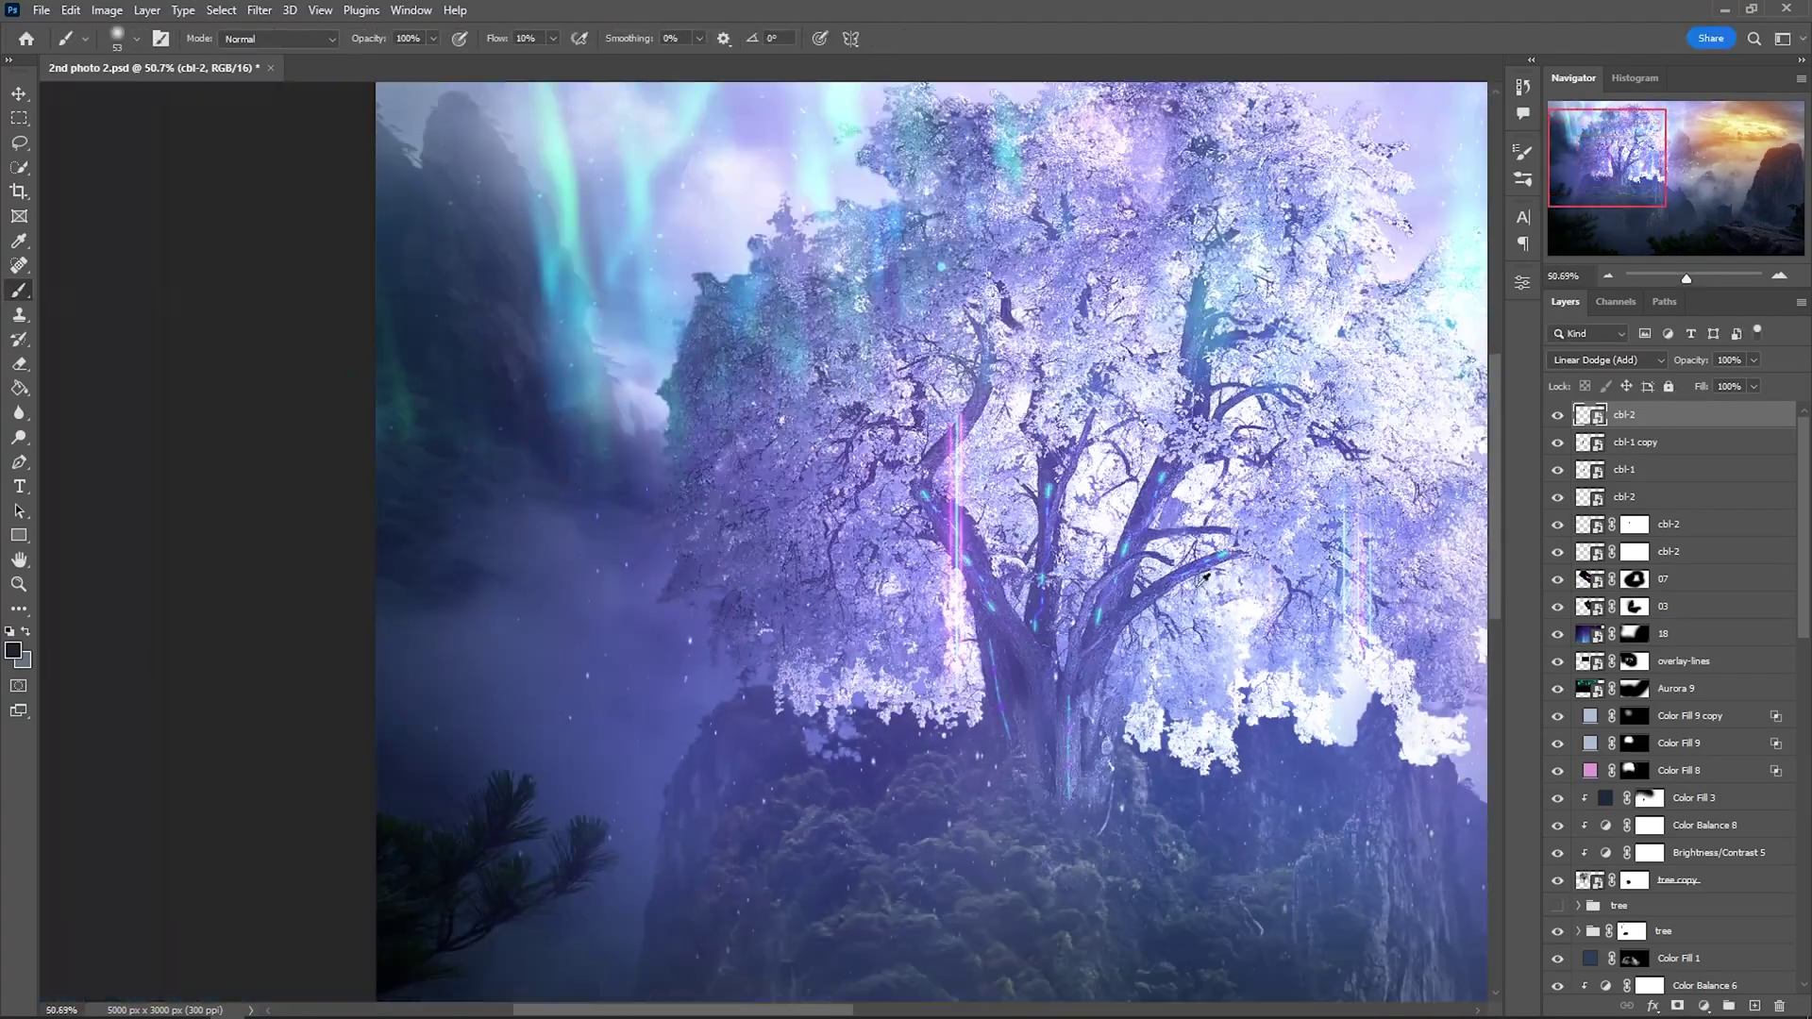
- Add a layer mask to the cbl-2 light line on the middle branch
{"action": "scroll", "coordinate": [943, 566], "scroll_direction": "up", "scroll_amount": 5}
{"action": "left_click", "coordinate": [1677, 1006]}
{"action": "key", "text": "b"}
{"action": "right_click", "coordinate": [1435, 869]}
{"action": "key", "text": "Escape"}
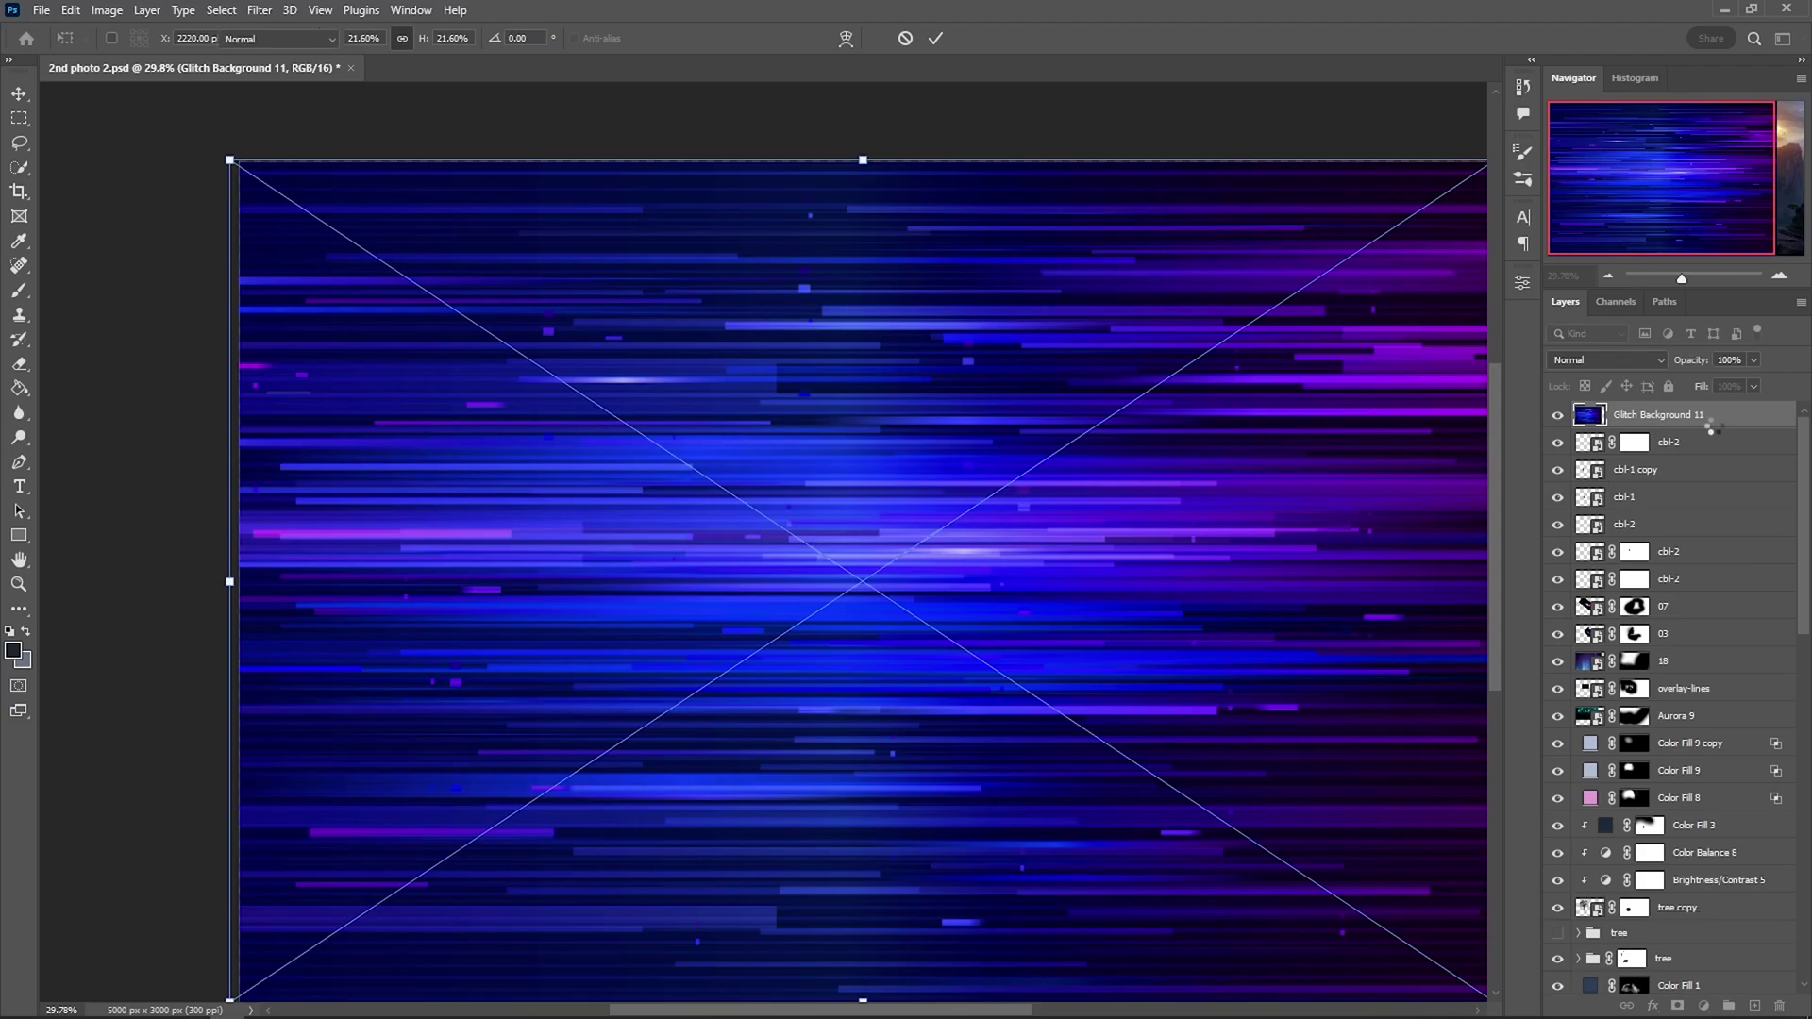
- Set Glitch Background 11 to Linear Dodge (Add), then scale it down and position it over the glowing tree
{"action": "key", "text": "shift+alt+a"}
{"action": "key", "text": "ctrl+minus"}
{"action": "left_click_drag", "start_coordinate": [1108, 680], "coordinate": [798, 555]}
{"action": "key", "text": "Return"}
{"action": "key", "text": "b"}
{"action": "key", "text": "ctrl+t"}
{"action": "mouse_move", "coordinate": [590, 377]}
{"action": "left_mouse_down"}
{"action": "mouse_move", "coordinate": [736, 354]}
{"action": "mouse_move", "coordinate": [712, 340]}
{"action": "left_mouse_up"}
{"action": "key", "text": "Return"}
- Mask Glitch Background 11 and brush away its outer edges around the tree at 20% flow
{"action": "left_click", "coordinate": [1677, 1006]}
{"action": "key", "text": "shift+2"}
{"action": "left_click_drag", "start_coordinate": [319, 355], "coordinate": [275, 490]}
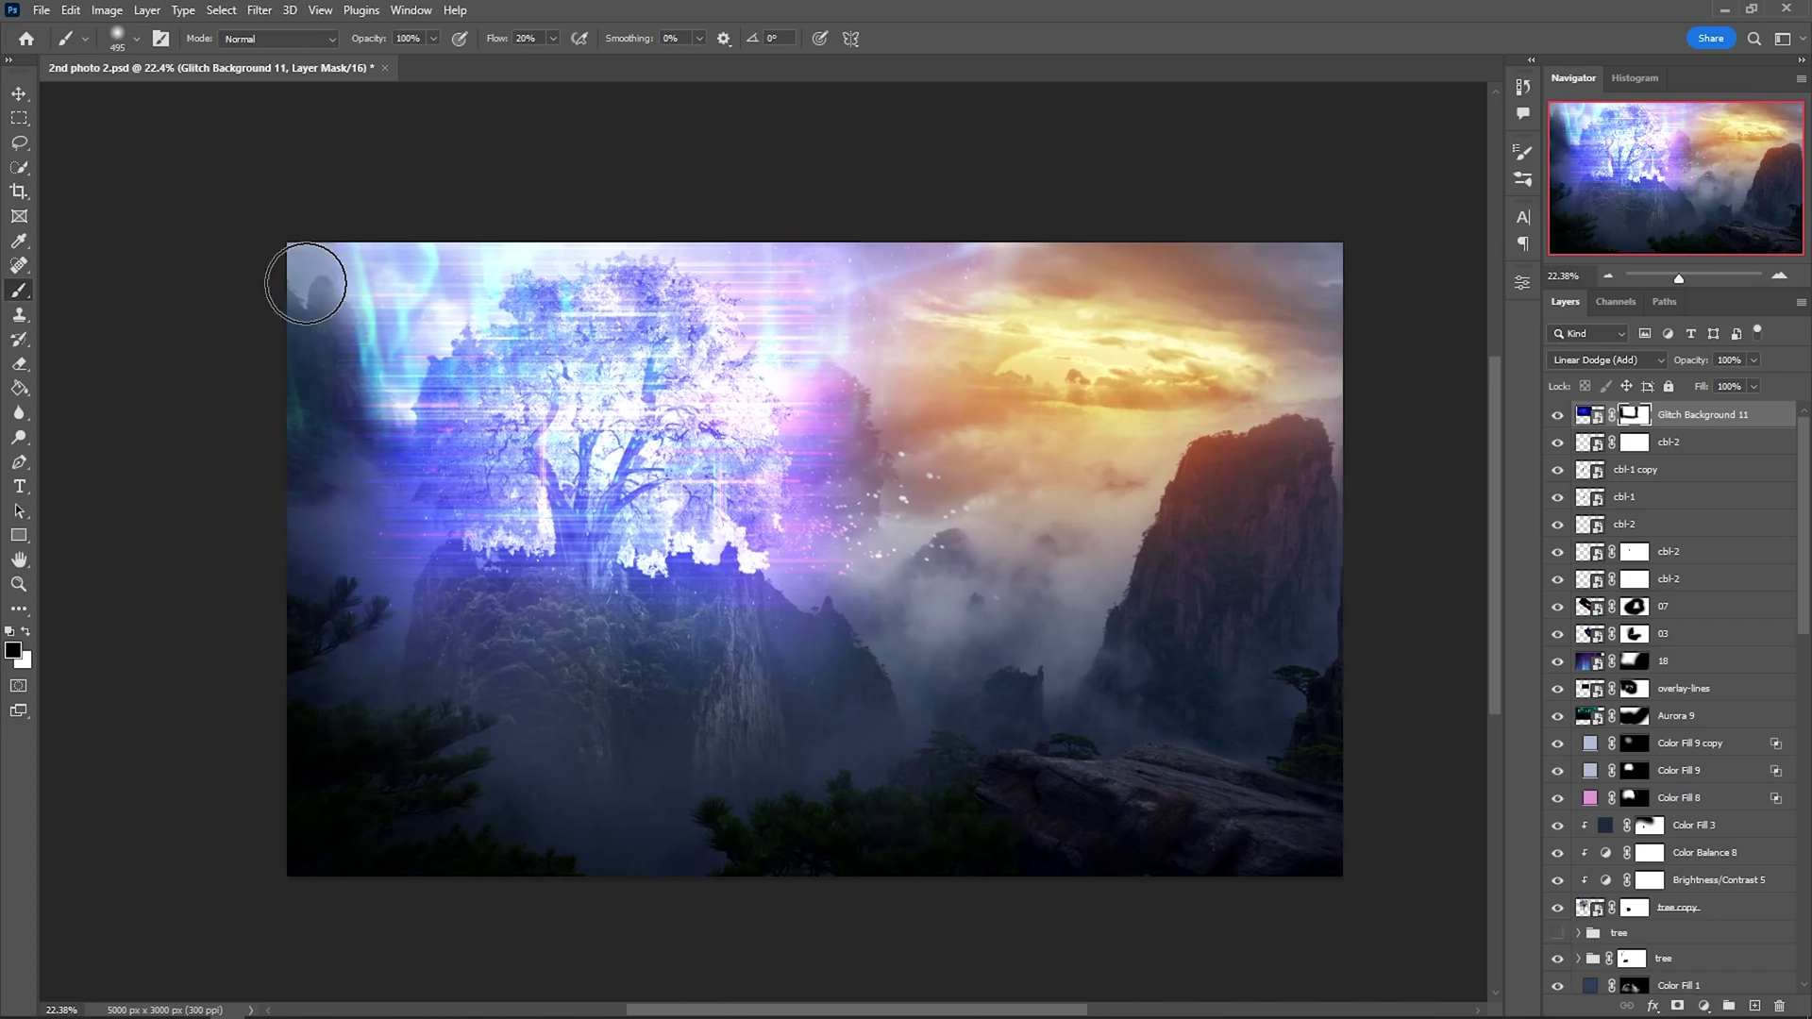
{"action": "scroll", "coordinate": [546, 417], "scroll_direction": "up", "scroll_amount": 1}
- Raise the shadow end of Glitch Background 11's Underlying Layer Blend If range and set its fill to 62%
{"action": "double_click", "coordinate": [1774, 415]}
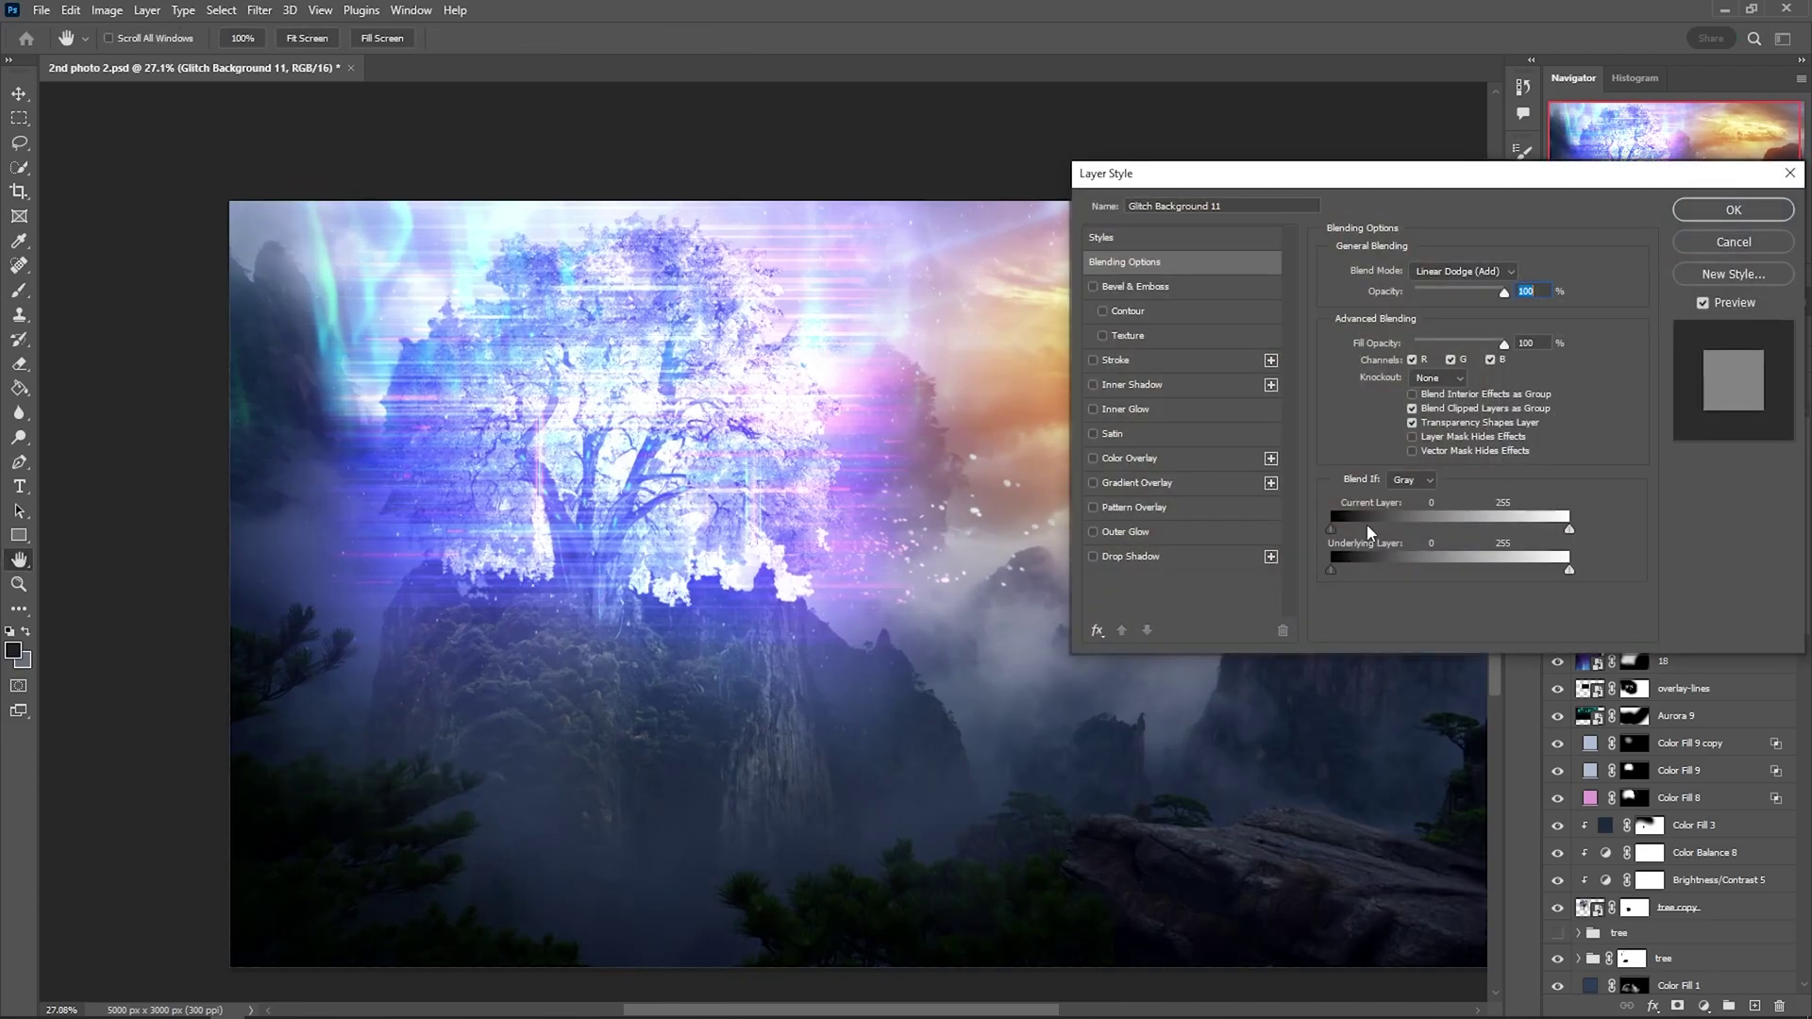
{"action": "left_click_drag", "start_coordinate": [1331, 569], "coordinate": [1503, 571]}
{"action": "key", "text": "Return"}
{"action": "left_click_drag", "start_coordinate": [1699, 387], "coordinate": [1686, 393]}
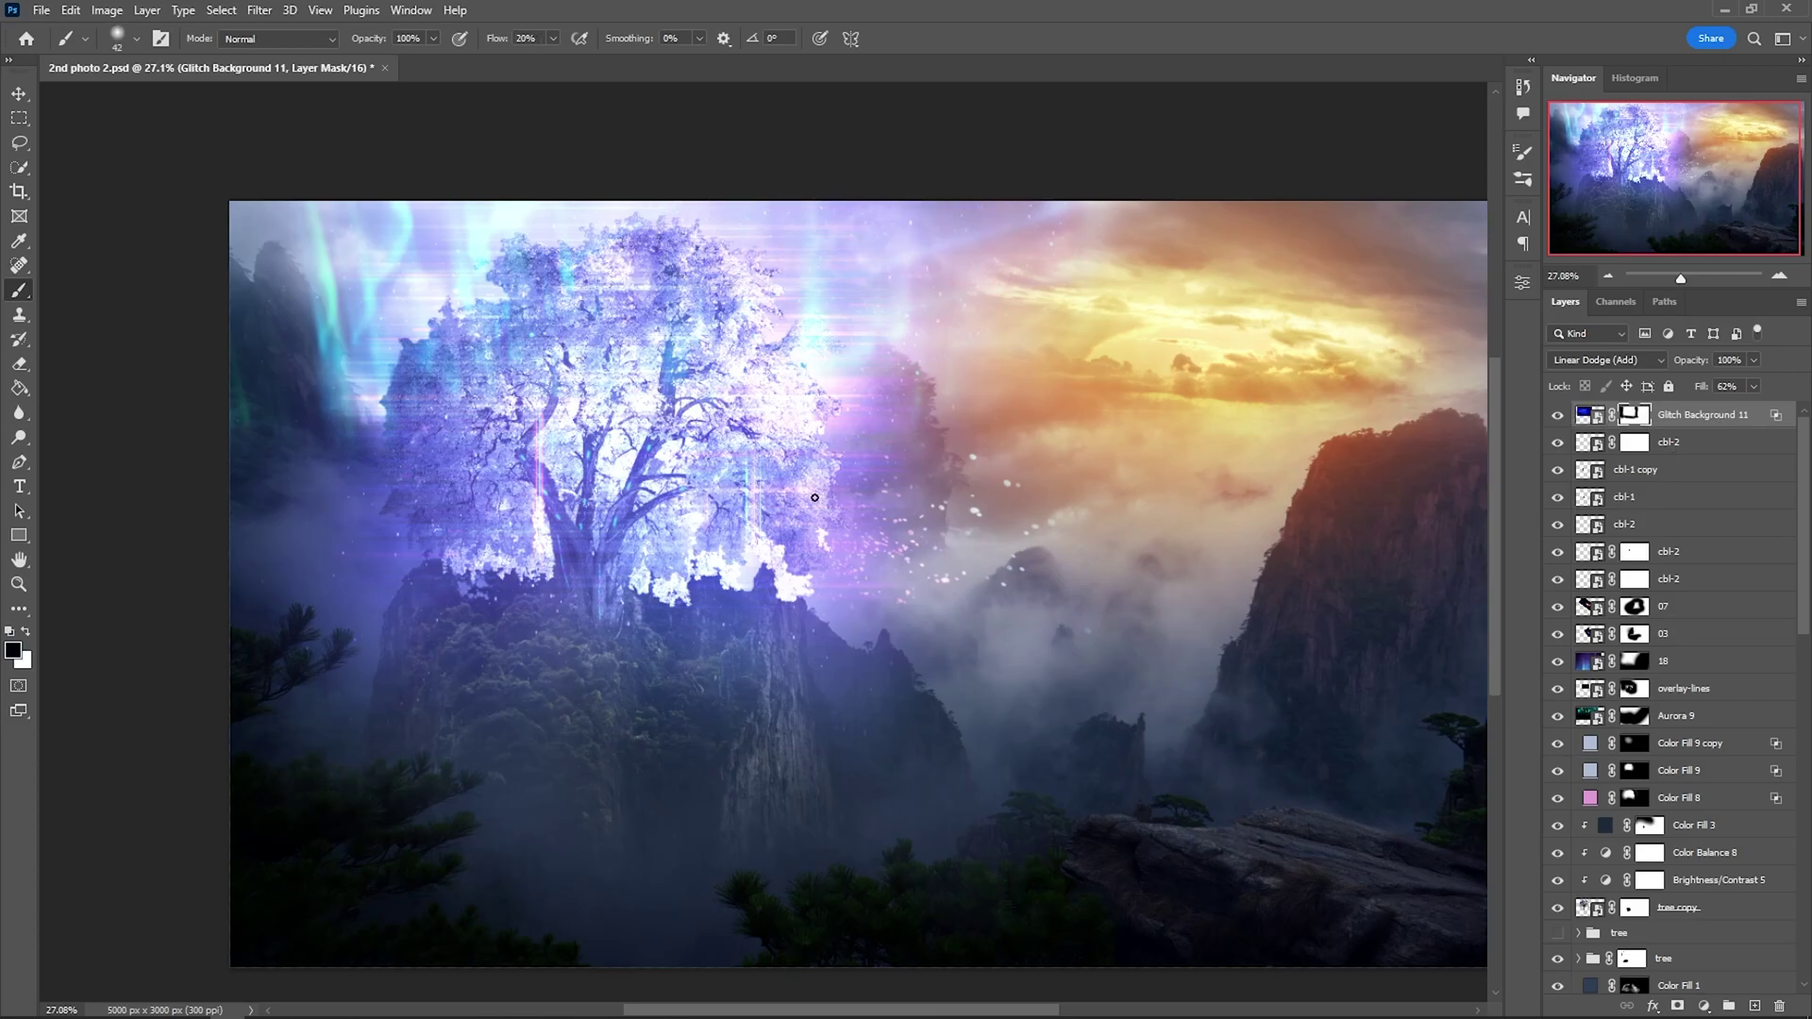
- Place image 18 above Color Balance 6 with Linear Dodge (Add) blending and raise the shadow end of its Underlying Layer Blend If range
{"action": "scroll", "coordinate": [393, 345], "scroll_direction": "up", "scroll_amount": 2}
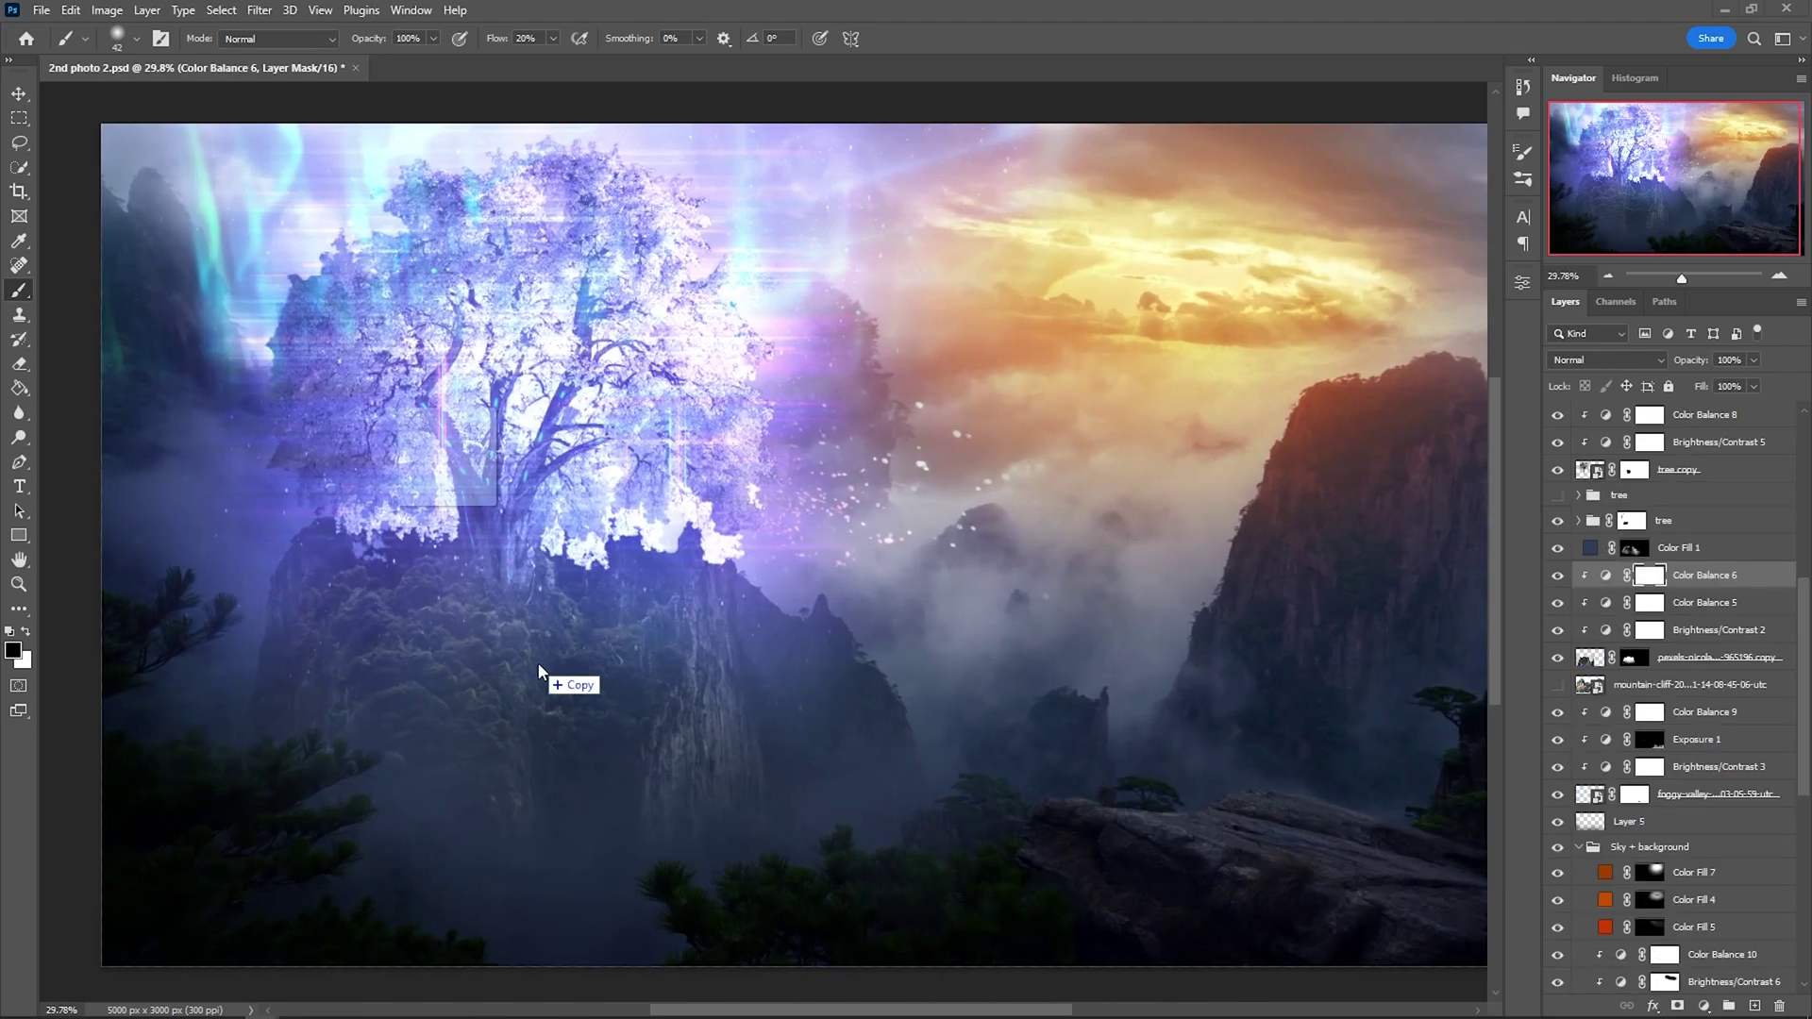
{"action": "left_click_drag", "start_coordinate": [539, 671], "coordinate": [538, 672]}
{"action": "key", "text": "Return"}
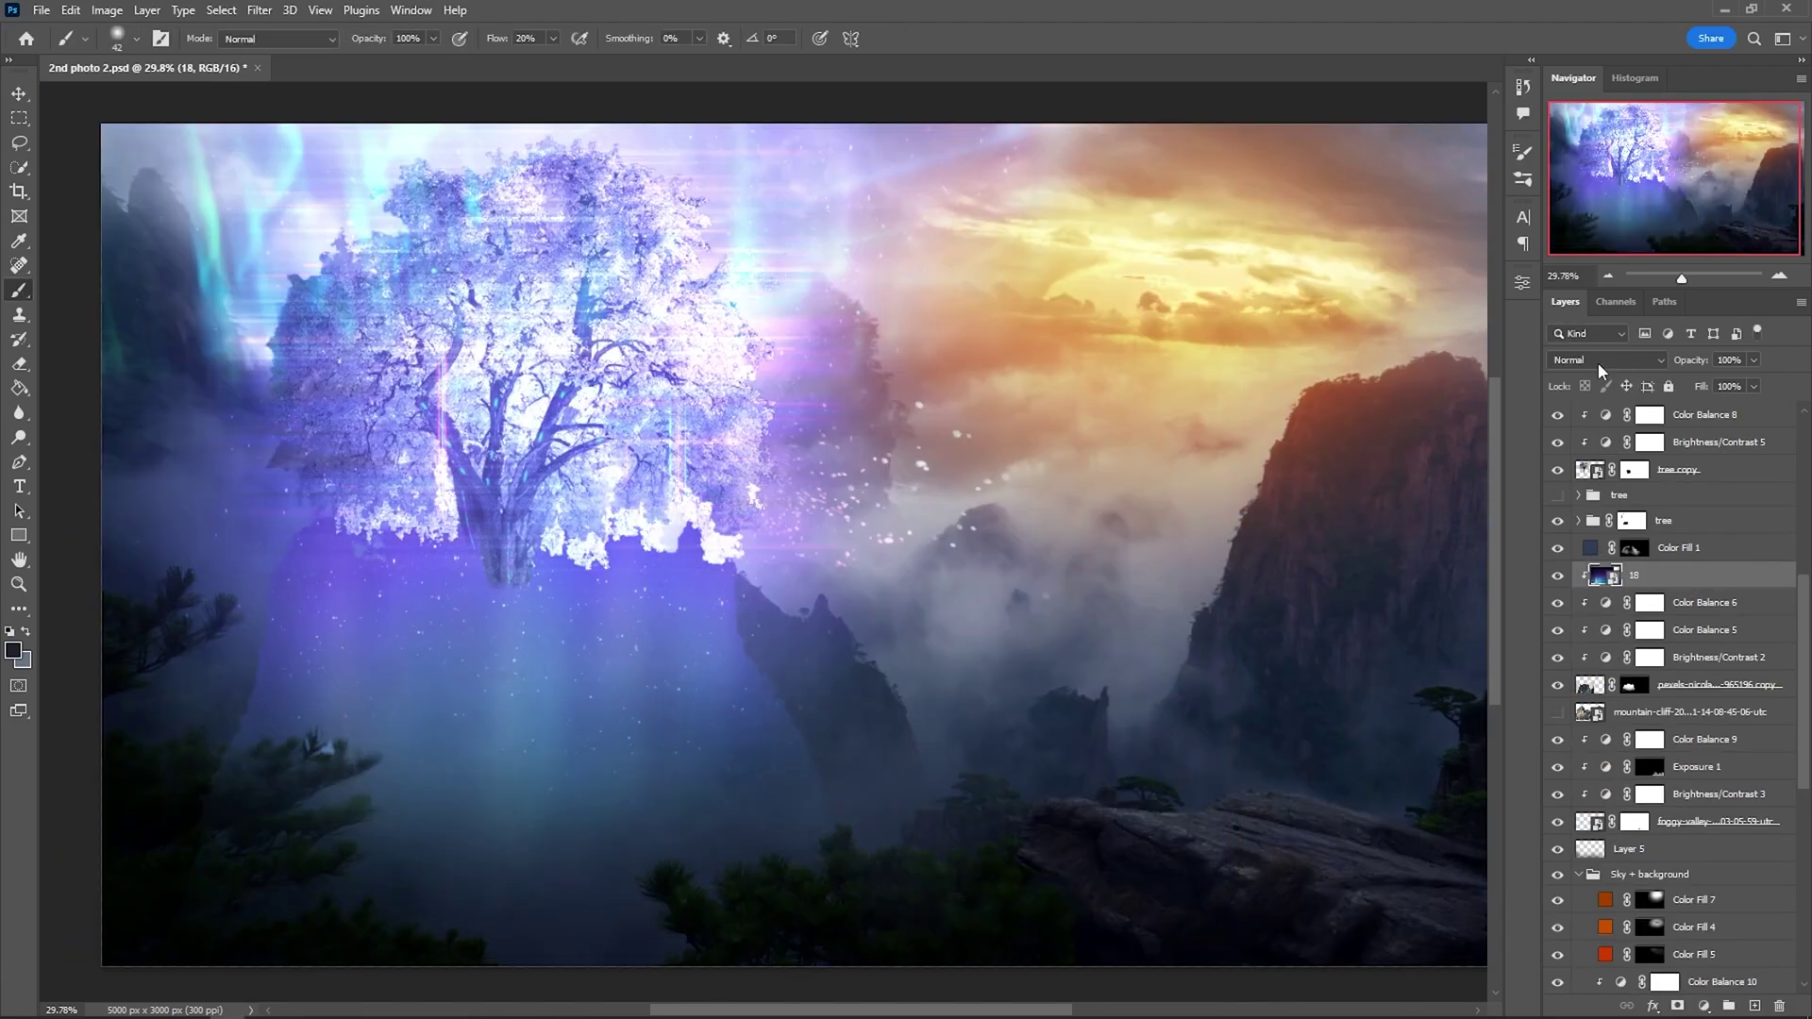
{"action": "key", "text": "shift+alt+a"}
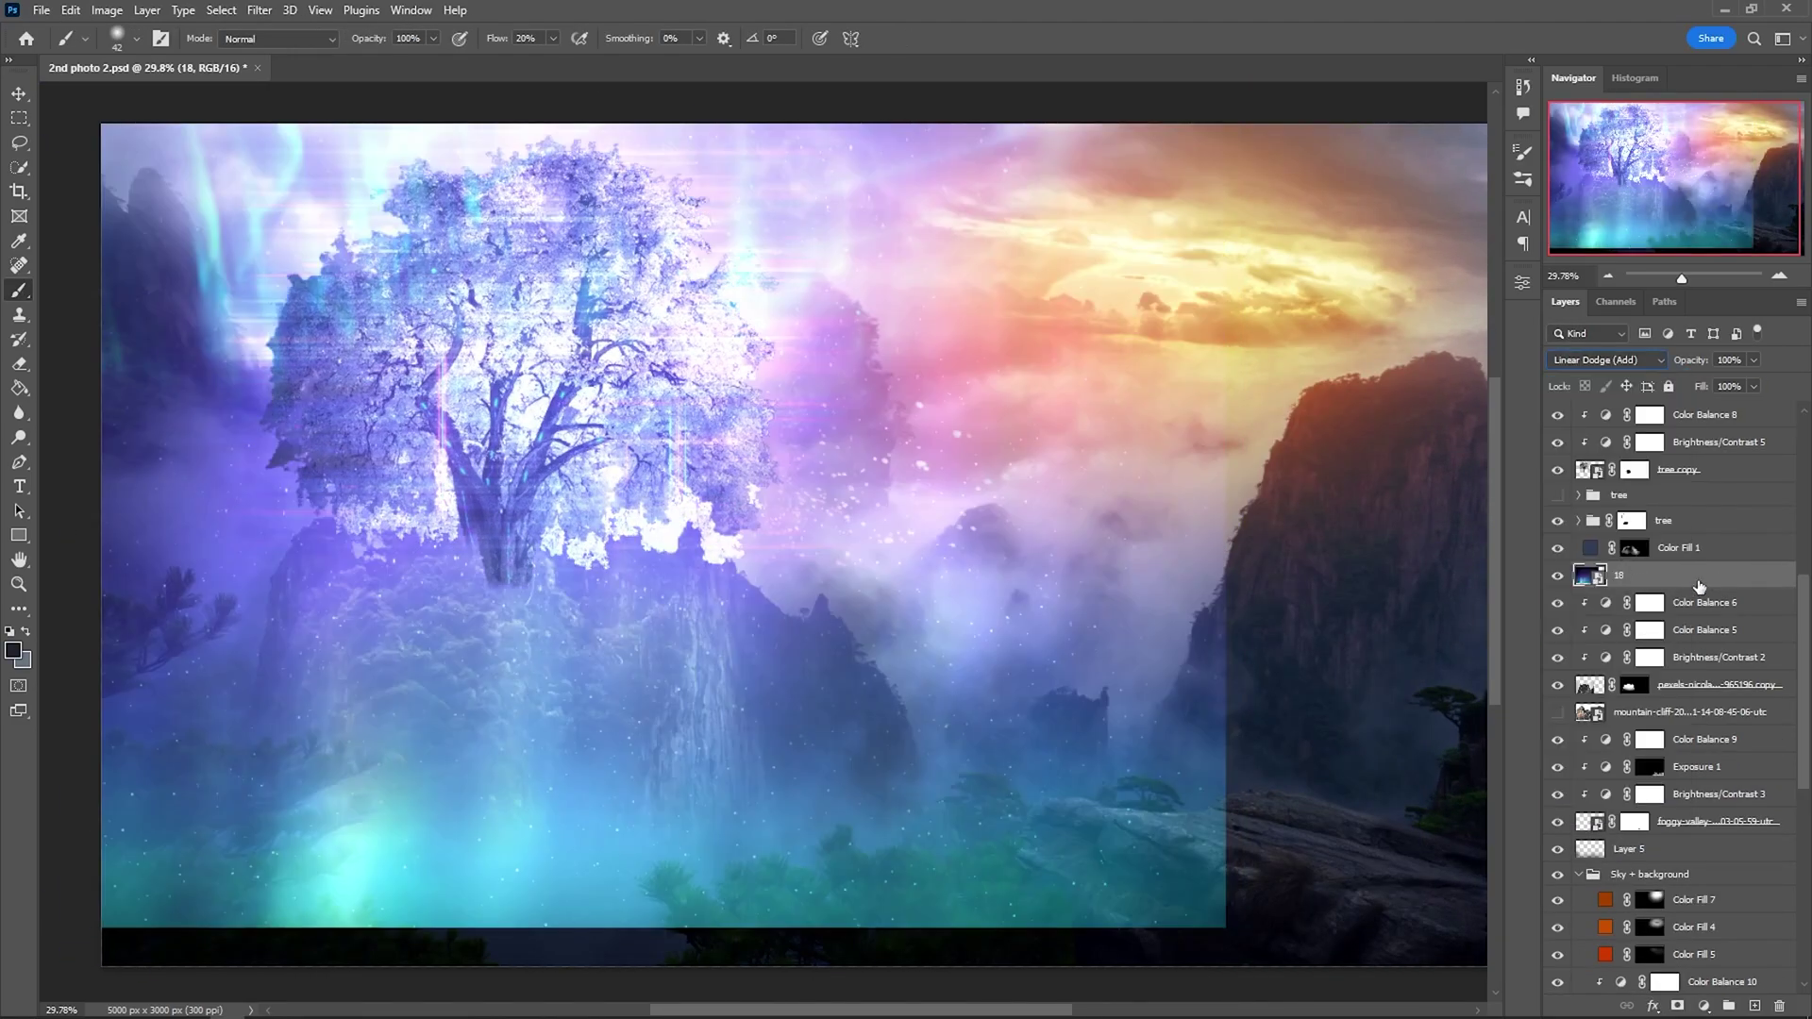
{"action": "double_click", "coordinate": [1689, 574]}
{"action": "left_click_drag", "start_coordinate": [1330, 570], "coordinate": [1444, 570]}
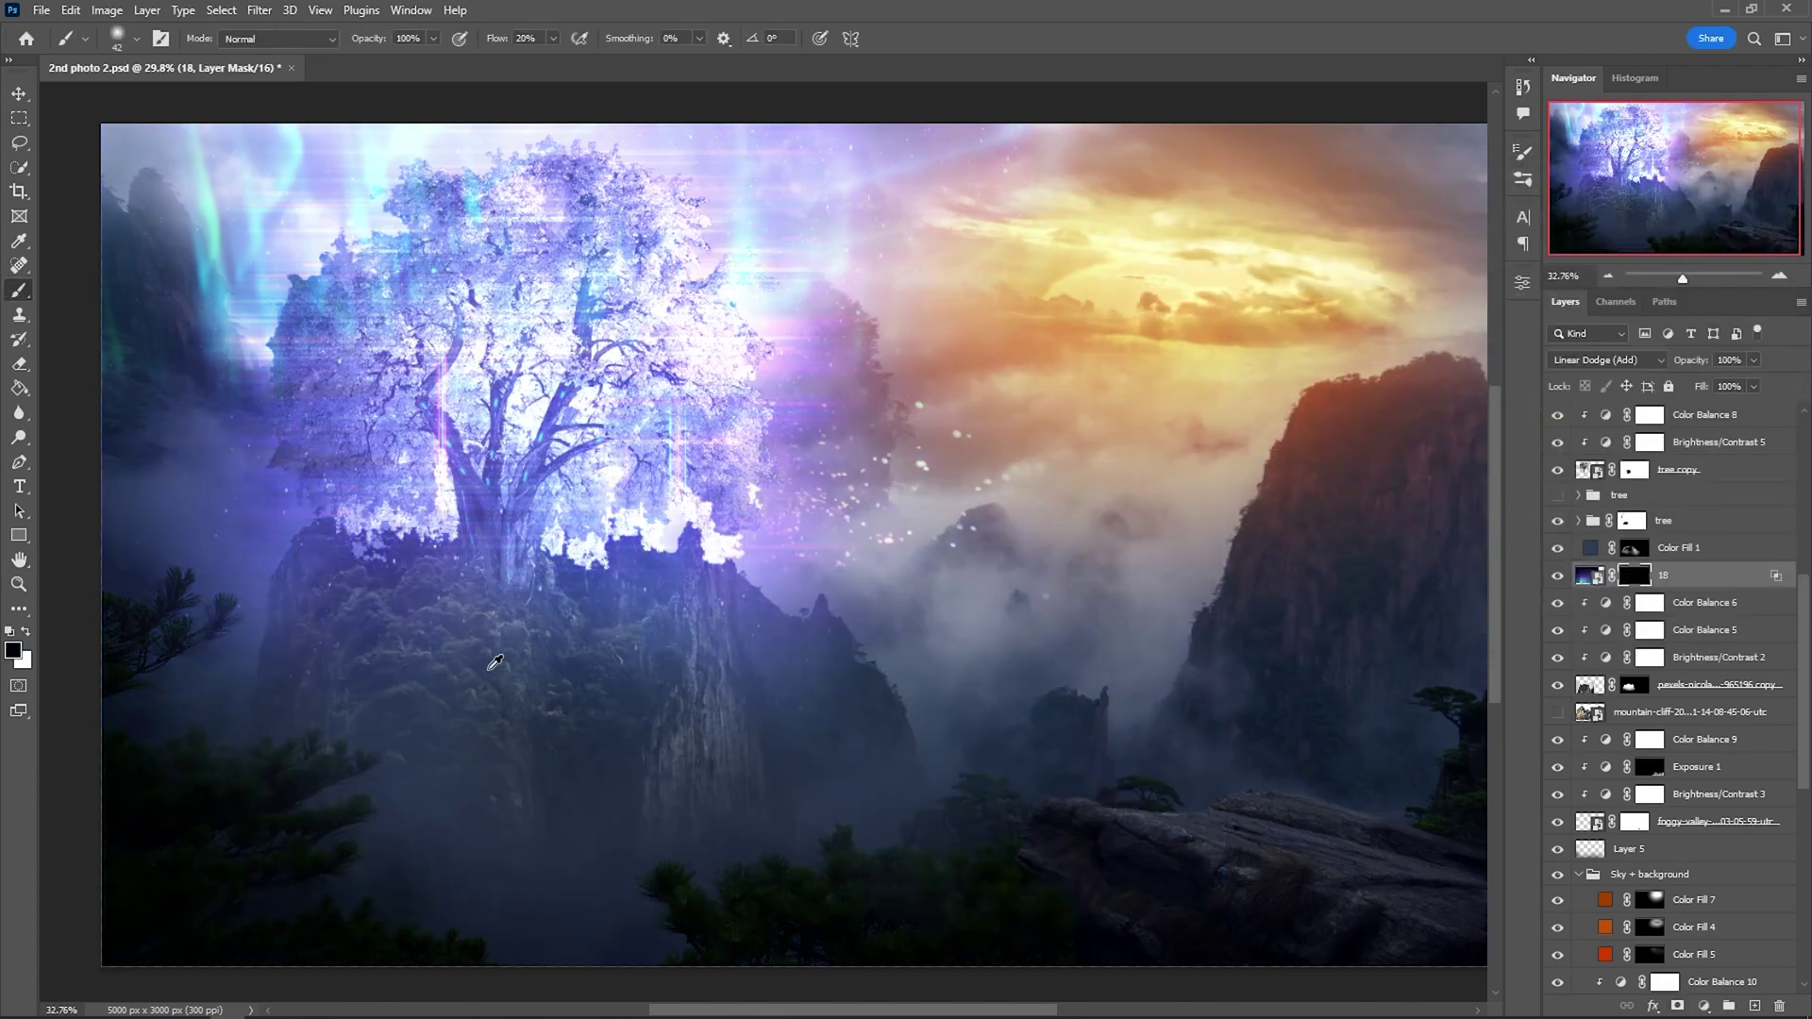
- Paint image 18's blue glow onto the cliff below the tree through its black mask, using 10% flow
{"action": "scroll", "coordinate": [468, 560], "scroll_direction": "up", "scroll_amount": 3}
{"action": "mouse_move", "coordinate": [449, 578]}
{"action": "left_mouse_down"}
{"action": "mouse_move", "coordinate": [477, 562]}
{"action": "mouse_move", "coordinate": [397, 574]}
{"action": "mouse_move", "coordinate": [448, 545]}
{"action": "left_mouse_up"}
{"action": "key", "text": "shift+1"}
{"action": "key", "text": "x"}
{"action": "scroll", "coordinate": [447, 545], "scroll_direction": "down", "scroll_amount": 2}
{"action": "scroll", "coordinate": [181, 500], "scroll_direction": "down", "scroll_amount": 3}
{"action": "scroll", "coordinate": [453, 788], "scroll_direction": "up", "scroll_amount": 3}
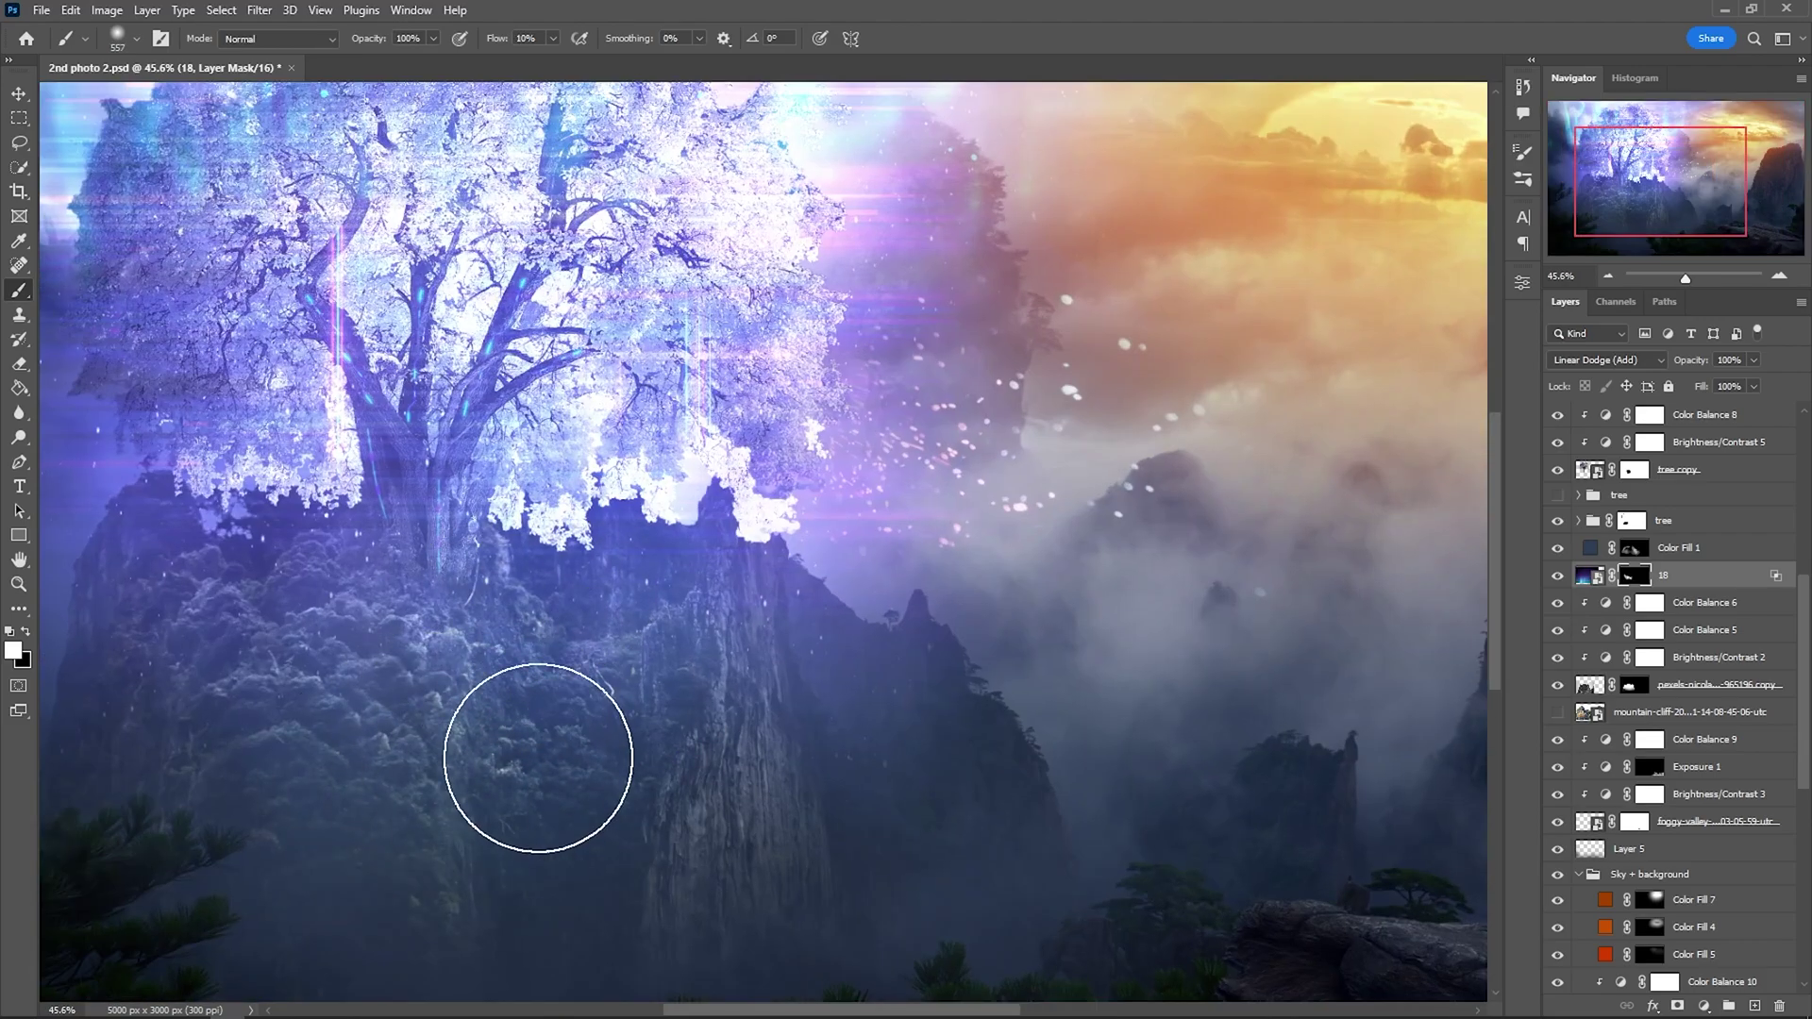
- Raise the shadow end of image 18's Underlying Layer Blend If range further
{"action": "scroll", "coordinate": [453, 788], "scroll_direction": "down", "scroll_amount": 1}
{"action": "double_click", "coordinate": [1726, 575]}
{"action": "left_click_drag", "start_coordinate": [1331, 570], "coordinate": [1397, 573]}
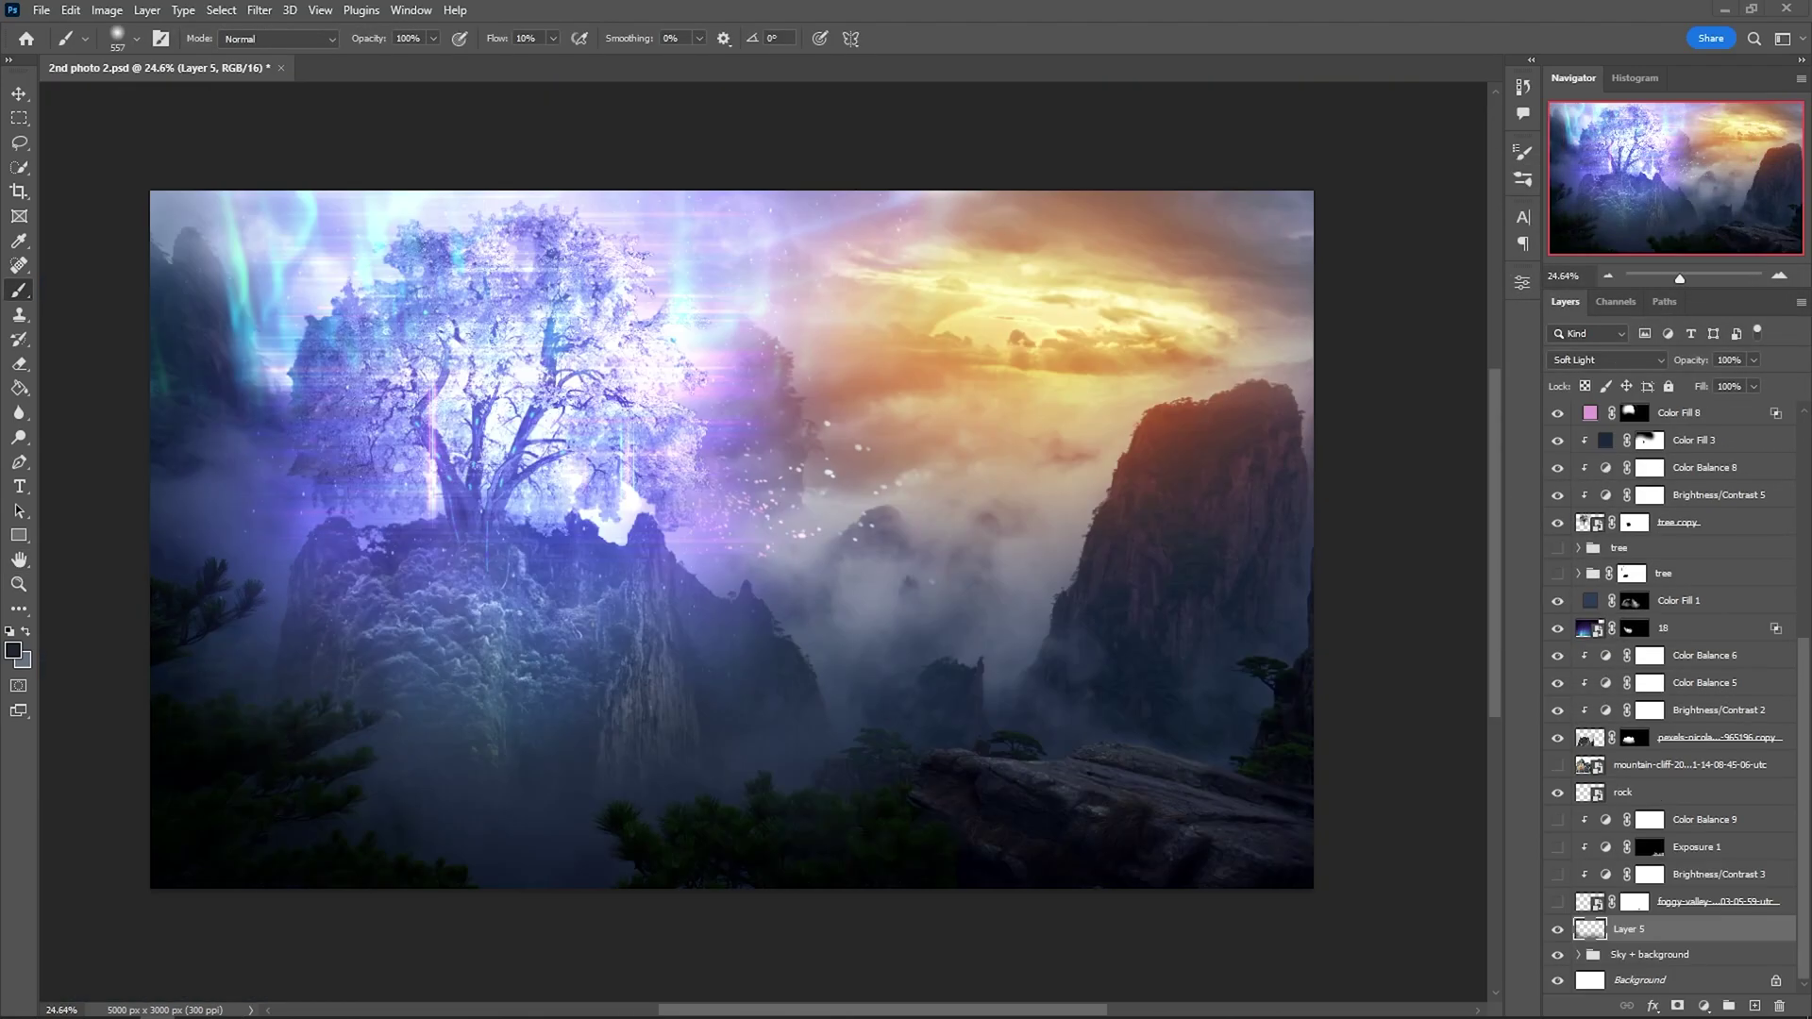
- Transform the rock layer to reshape and reposition it as the foreground ledge in the lower-right corner of the composite
{"action": "left_click", "coordinate": [1660, 793]}
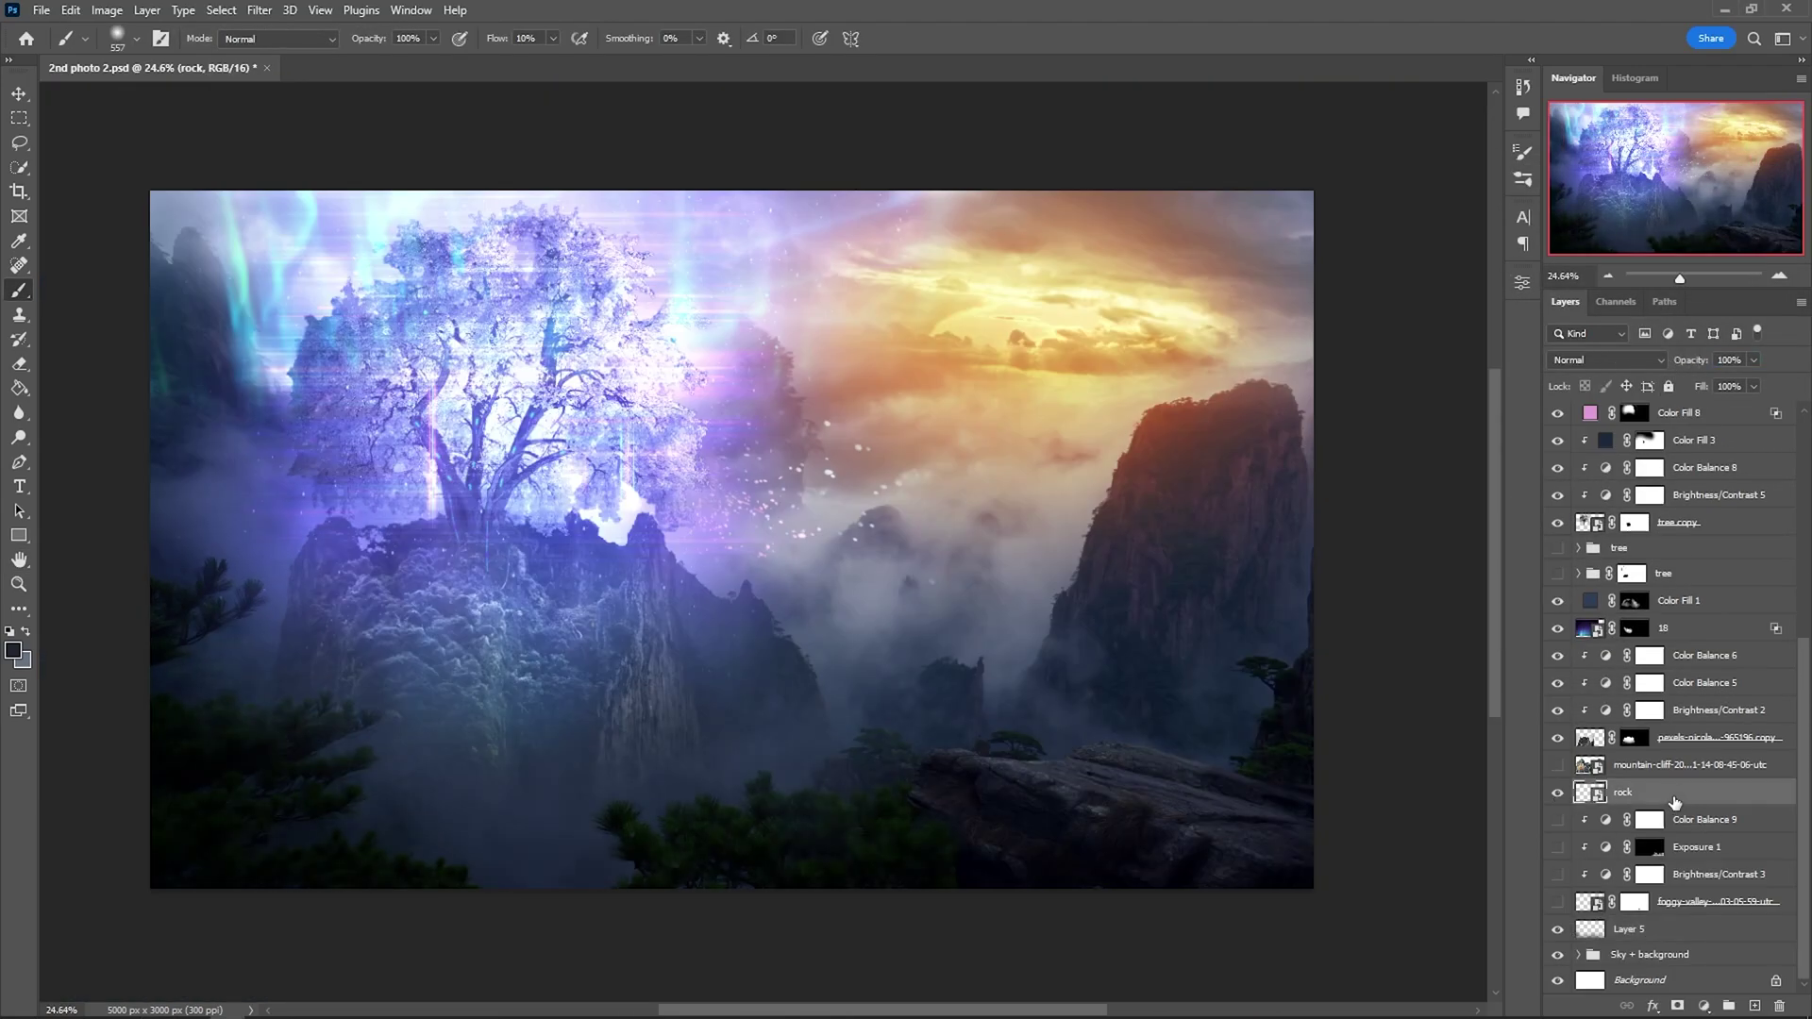
{"action": "key", "text": "ctrl+t"}
{"action": "right_click", "coordinate": [1029, 399]}
{"action": "left_click", "coordinate": [1376, 734]}
{"action": "left_click_drag", "start_coordinate": [1375, 735], "coordinate": [1237, 740]}
{"action": "left_click_drag", "start_coordinate": [911, 947], "coordinate": [1365, 607]}
{"action": "key", "text": "Return"}
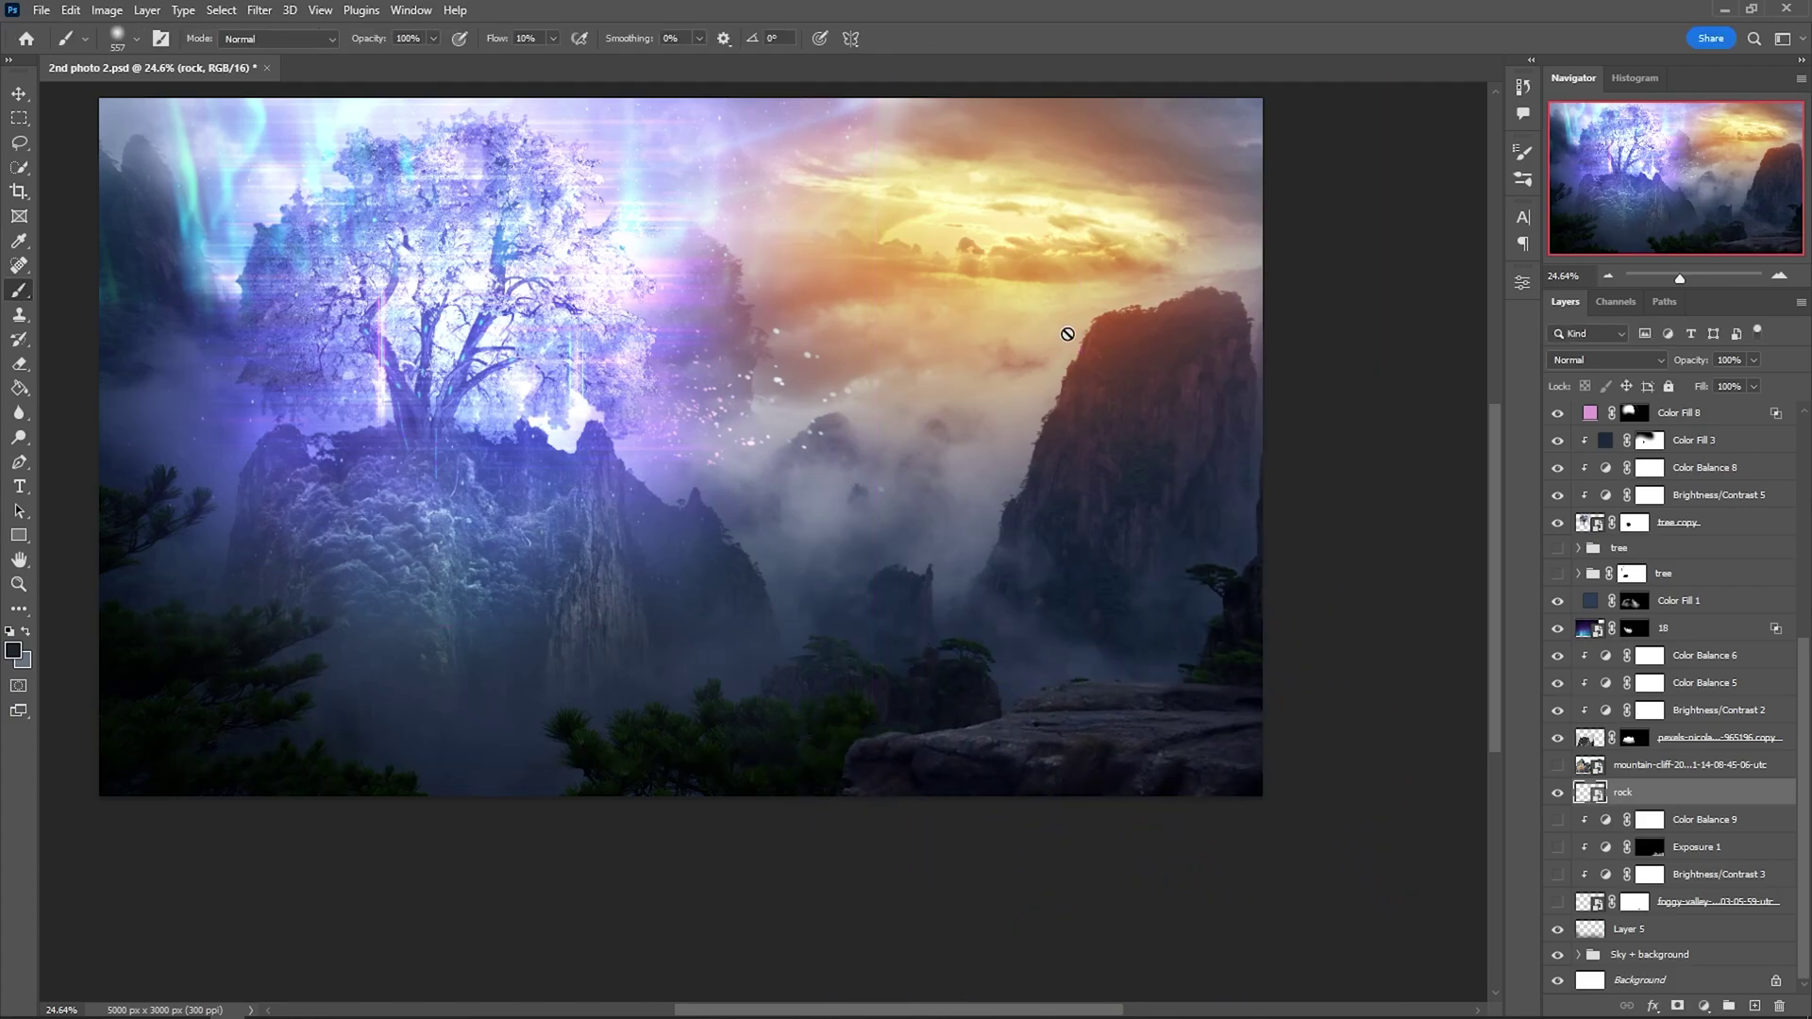
- Flip the samurai horizontally on top of the layer stack and scale it down to stand on the foreground rock
{"action": "key", "text": "alt+period"}
{"action": "left_click_drag", "start_coordinate": [1137, 545], "coordinate": [1138, 548]}
{"action": "right_click", "coordinate": [665, 512]}
{"action": "left_click", "coordinate": [766, 859]}
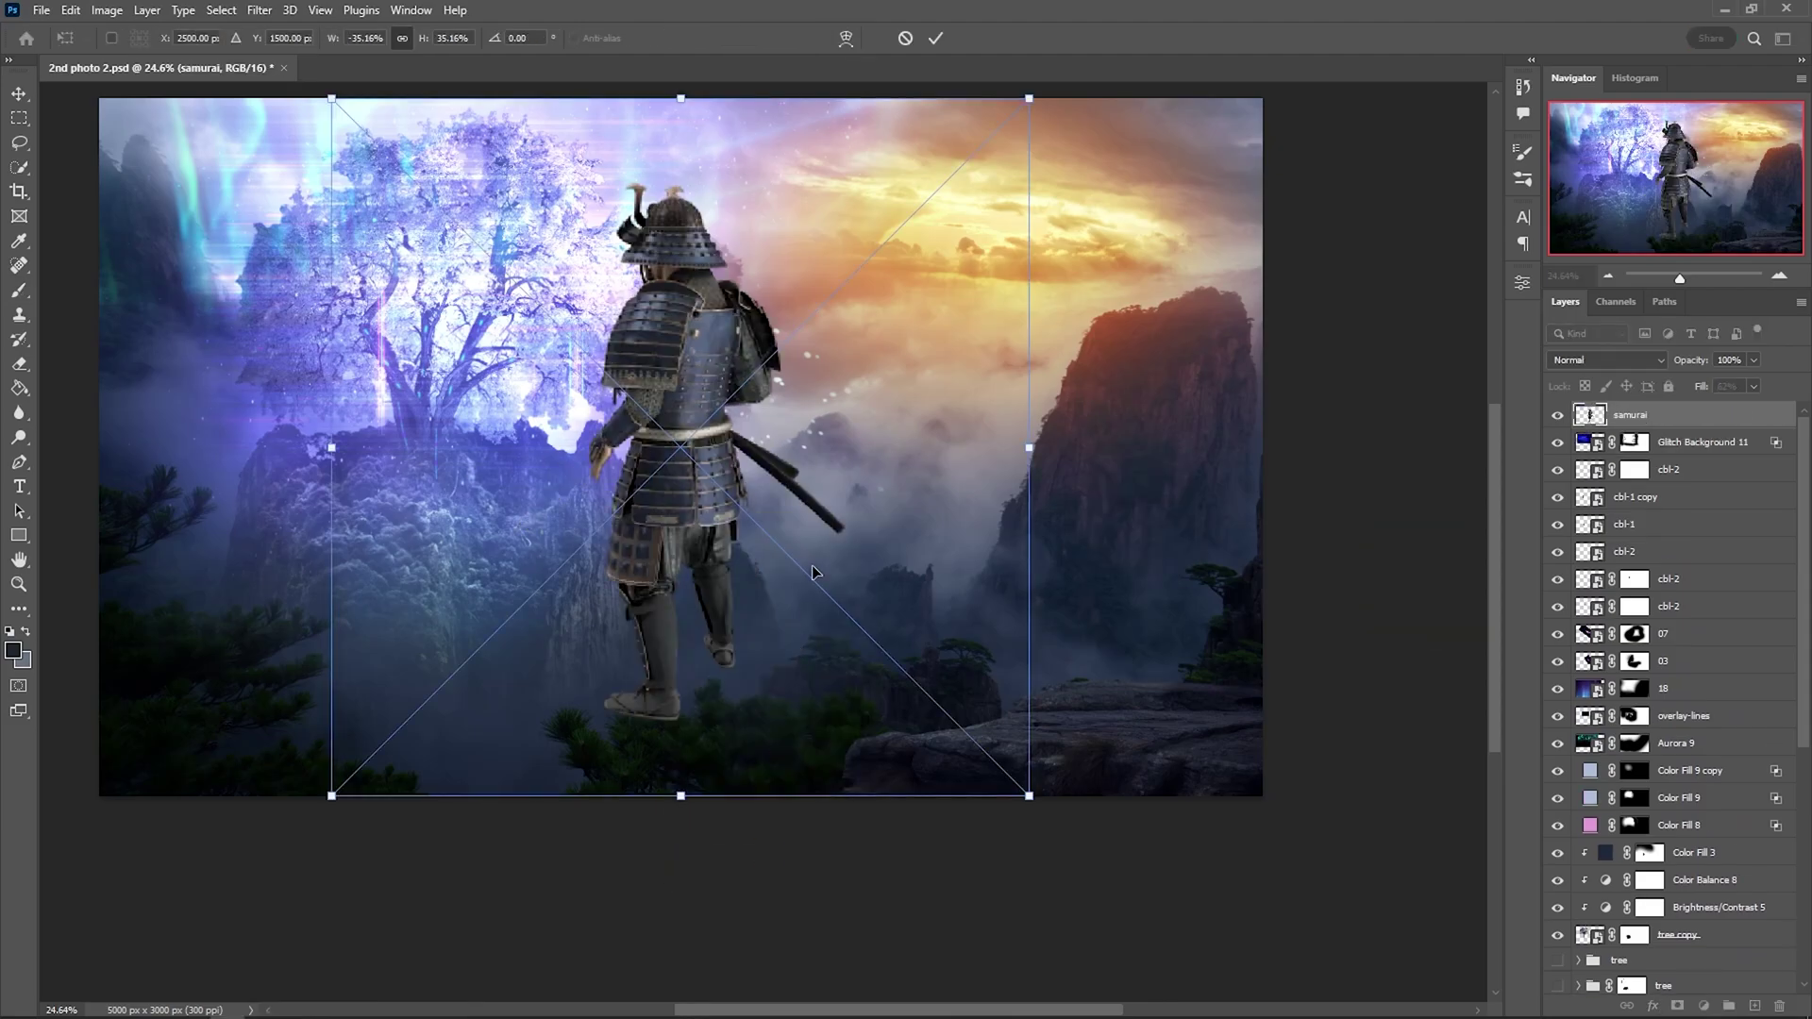
{"action": "mouse_move", "coordinate": [1029, 99]}
{"action": "left_mouse_down"}
{"action": "mouse_move", "coordinate": [607, 405]}
{"action": "mouse_move", "coordinate": [1065, 641]}
{"action": "left_mouse_up"}
{"action": "key", "text": "Return"}
- Refine the samurai's size and position on the rock ledge with Free Transform
{"action": "key", "text": "b"}
{"action": "scroll", "coordinate": [991, 623], "scroll_direction": "down", "scroll_amount": 1}
{"action": "scroll", "coordinate": [990, 623], "scroll_direction": "up", "scroll_amount": 1}
{"action": "scroll", "coordinate": [991, 622], "scroll_direction": "up", "scroll_amount": 1}
{"action": "left_click", "coordinate": [990, 623], "text": "ctrl"}
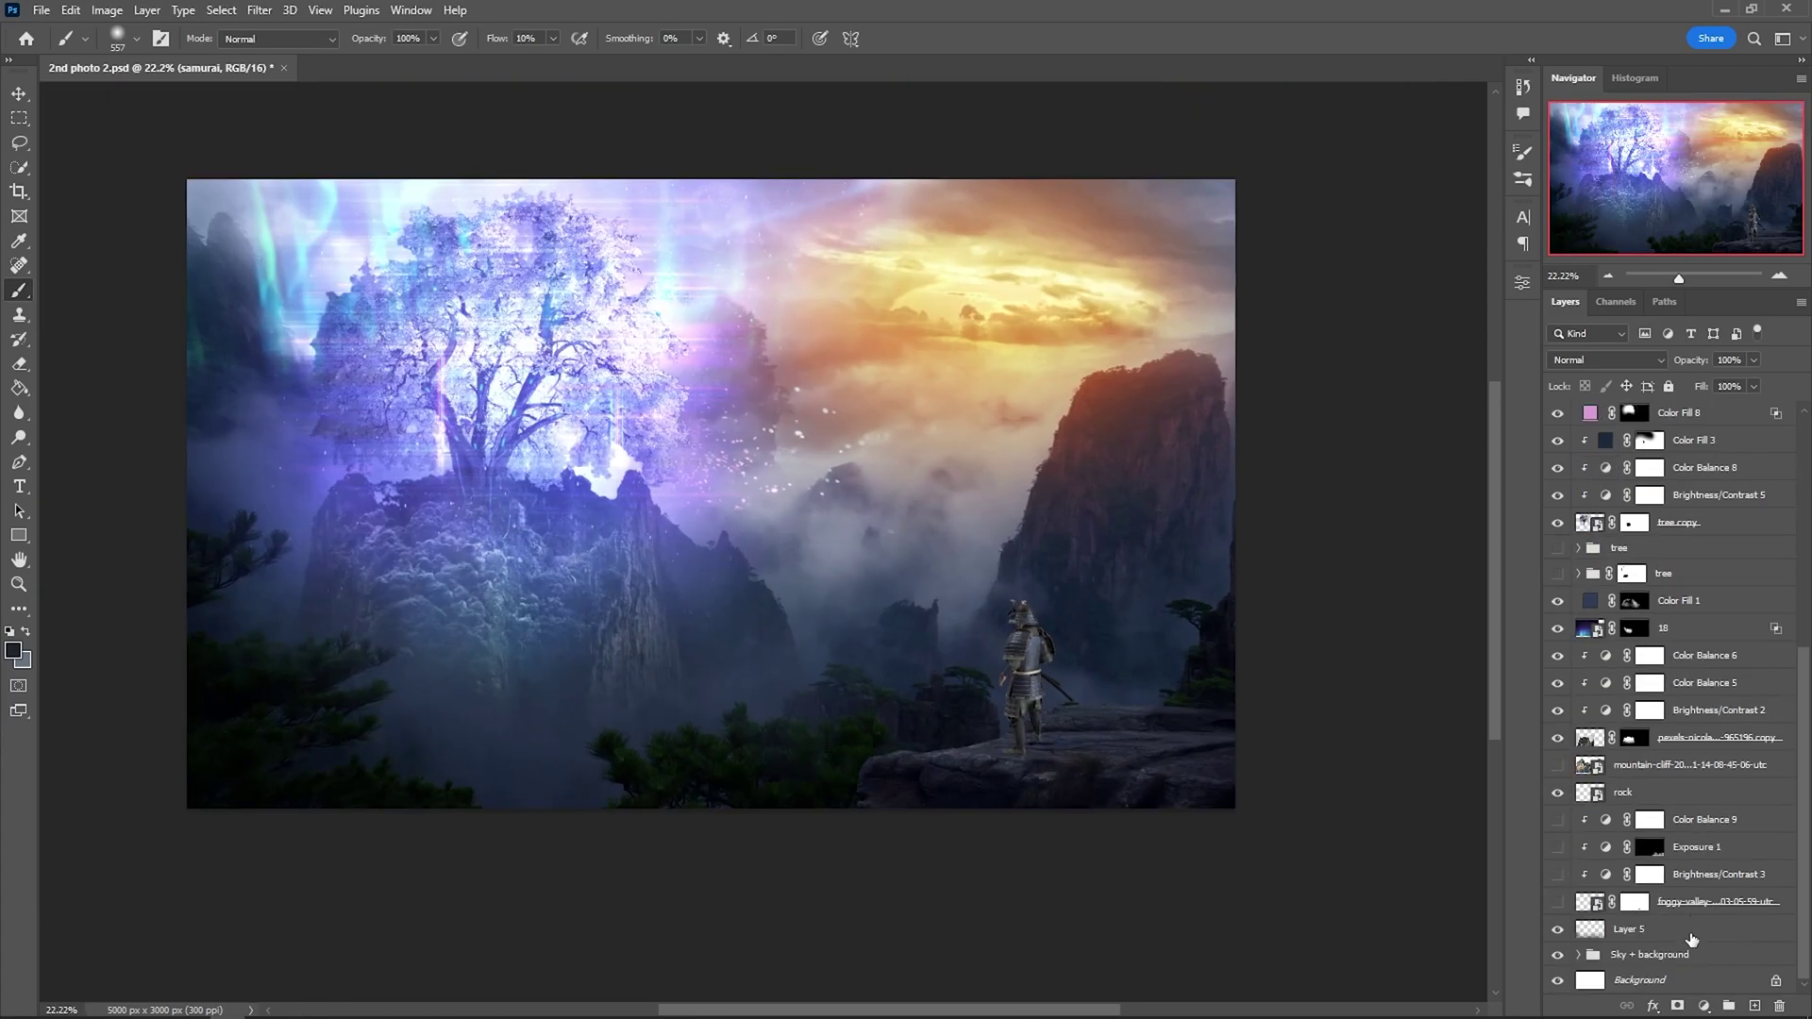
{"action": "key", "text": "ctrl+t"}
{"action": "key", "text": "Return"}
{"action": "left_click", "coordinate": [1028, 670], "text": "ctrl"}
{"action": "key", "text": "ctrl+t"}
{"action": "left_click_drag", "start_coordinate": [1076, 668], "coordinate": [1082, 676]}
{"action": "key", "text": "Return"}
{"action": "key", "text": "b"}
- Add a Brightness/Contrast adjustment clipped to the samurai and darken the figure to match the scene
{"action": "left_click", "coordinate": [1704, 1006]}
{"action": "left_click", "coordinate": [1698, 736]}
{"action": "left_click", "coordinate": [1361, 595]}
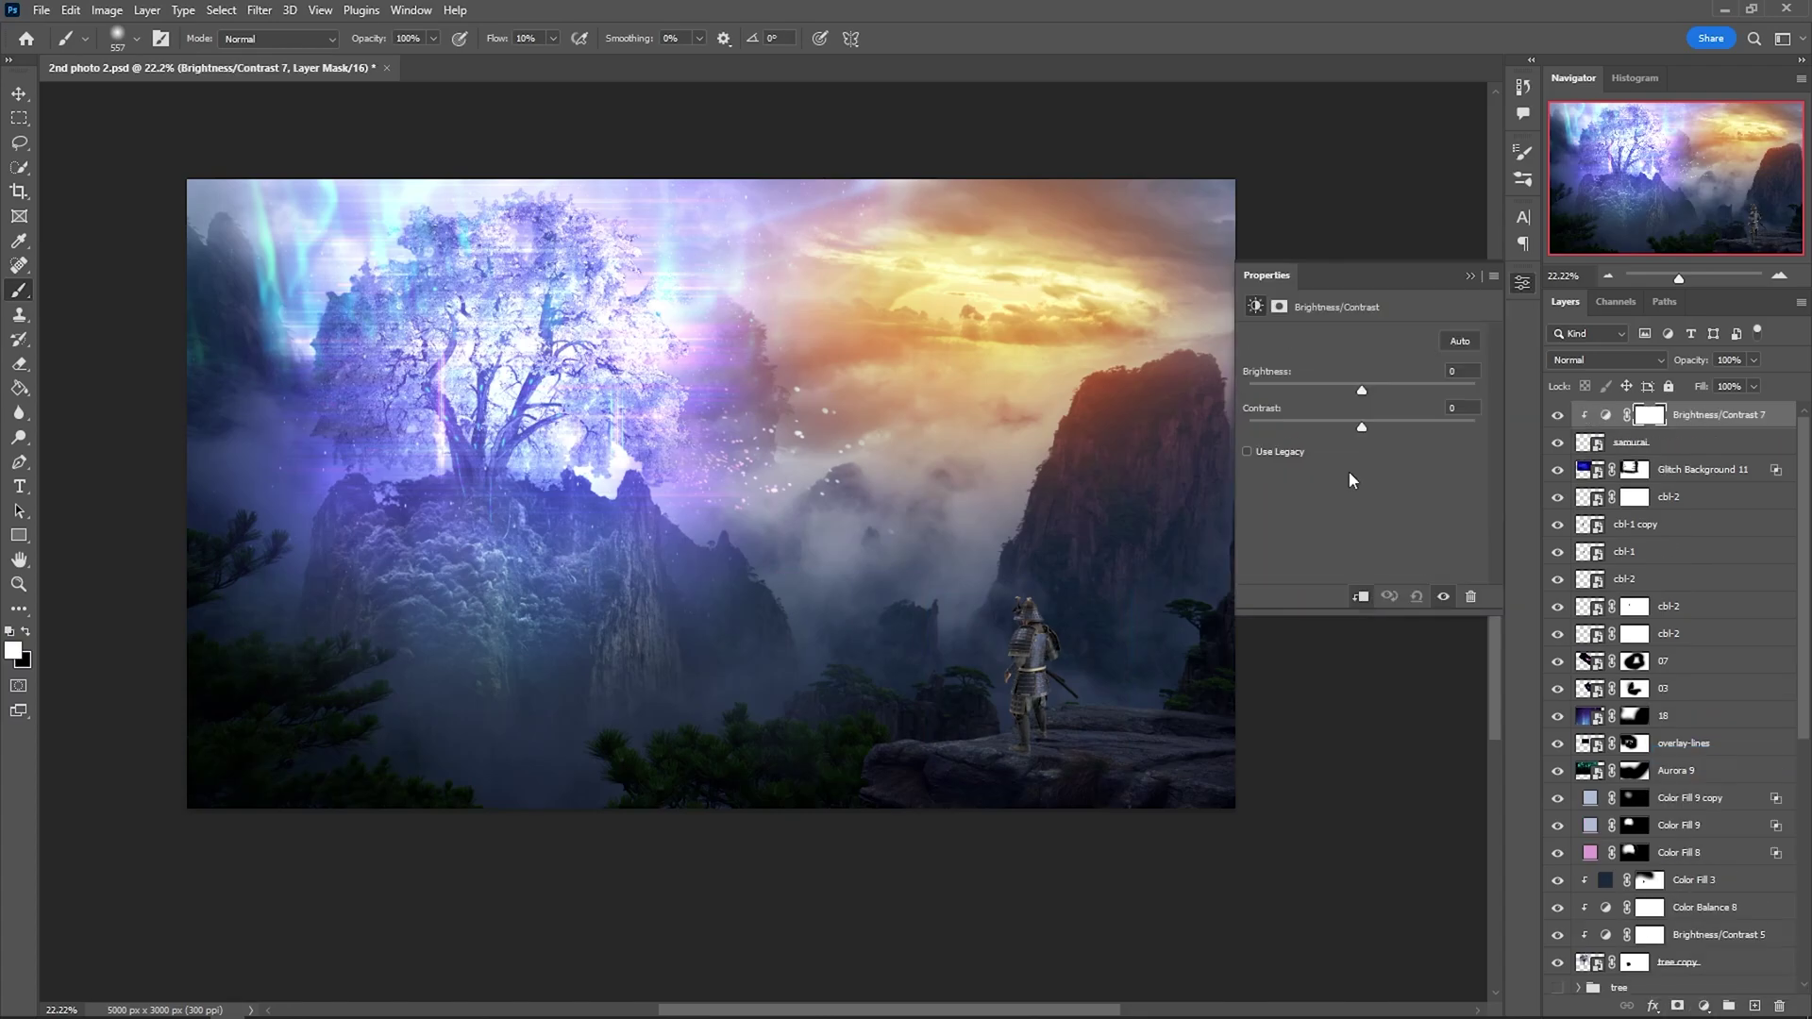
{"action": "left_click", "coordinate": [1469, 277]}
- Move Exposure 1 directly above the rock, clipped to it, and brush its mask to darken the ledge
{"action": "scroll", "coordinate": [1706, 857], "scroll_direction": "down", "scroll_amount": 5}
{"action": "left_click_drag", "start_coordinate": [1665, 781], "coordinate": [1658, 797]}
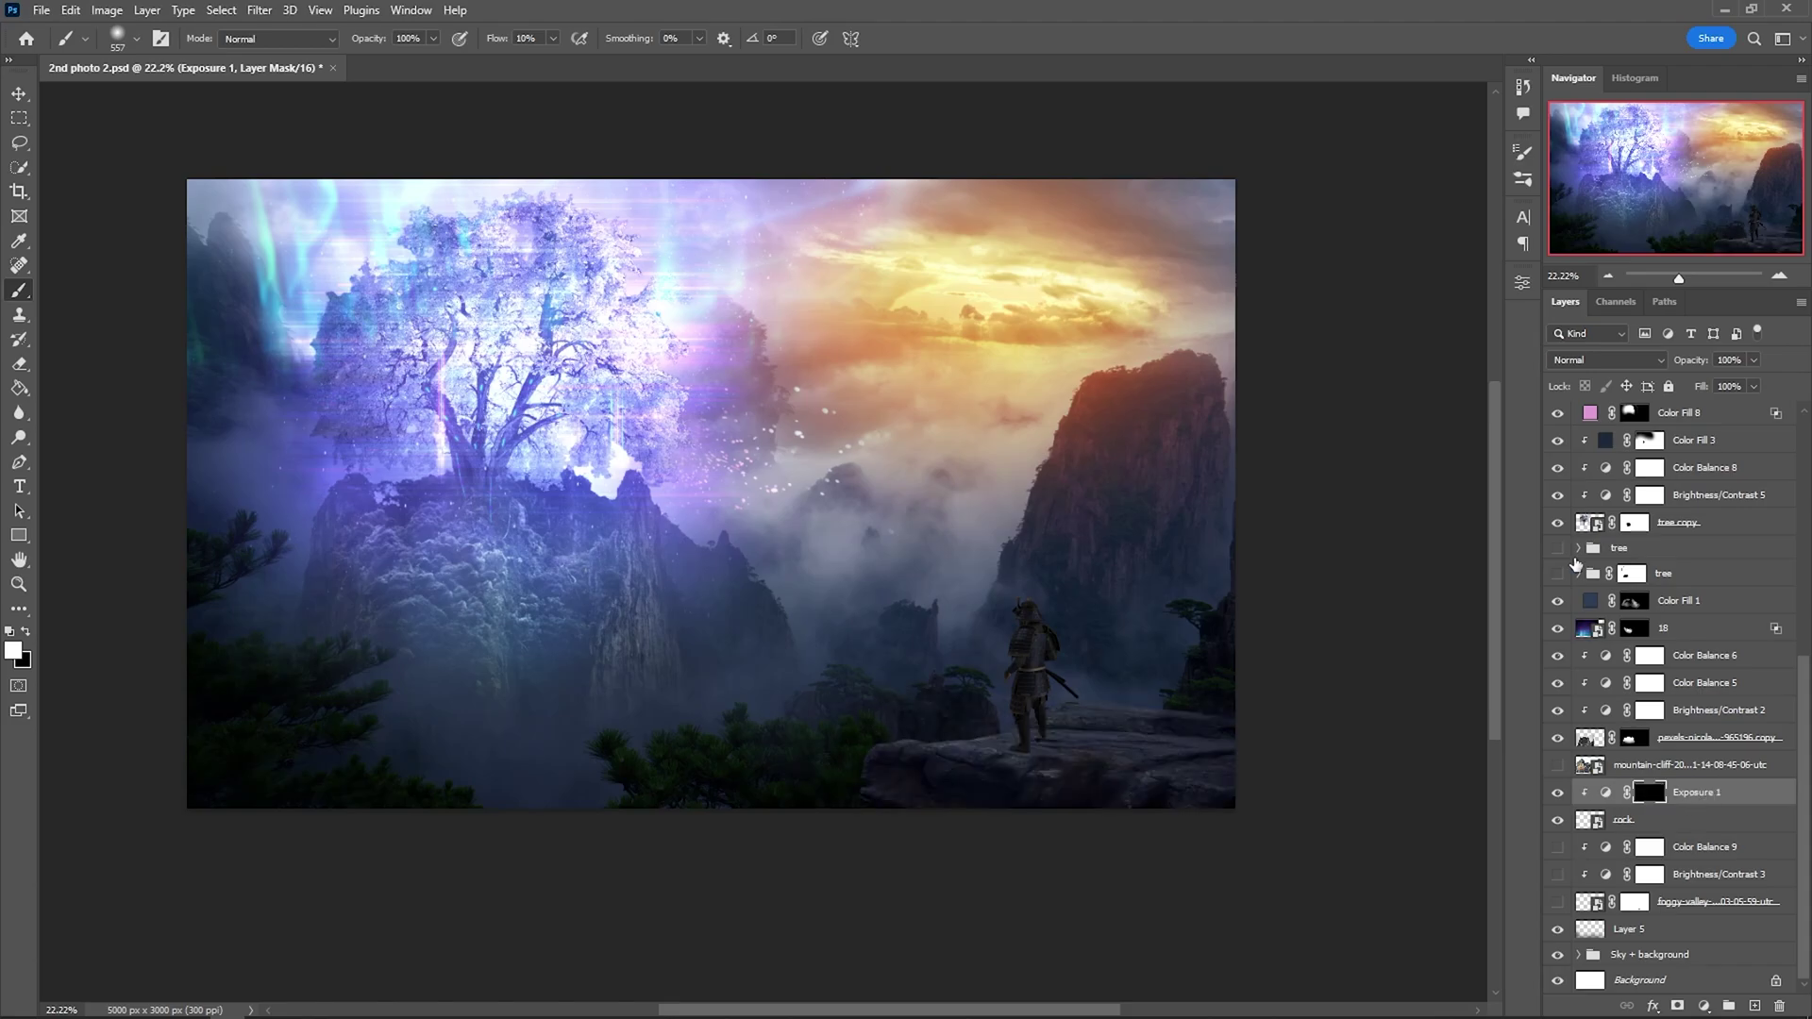
{"action": "left_click_drag", "start_coordinate": [927, 697], "coordinate": [868, 652]}
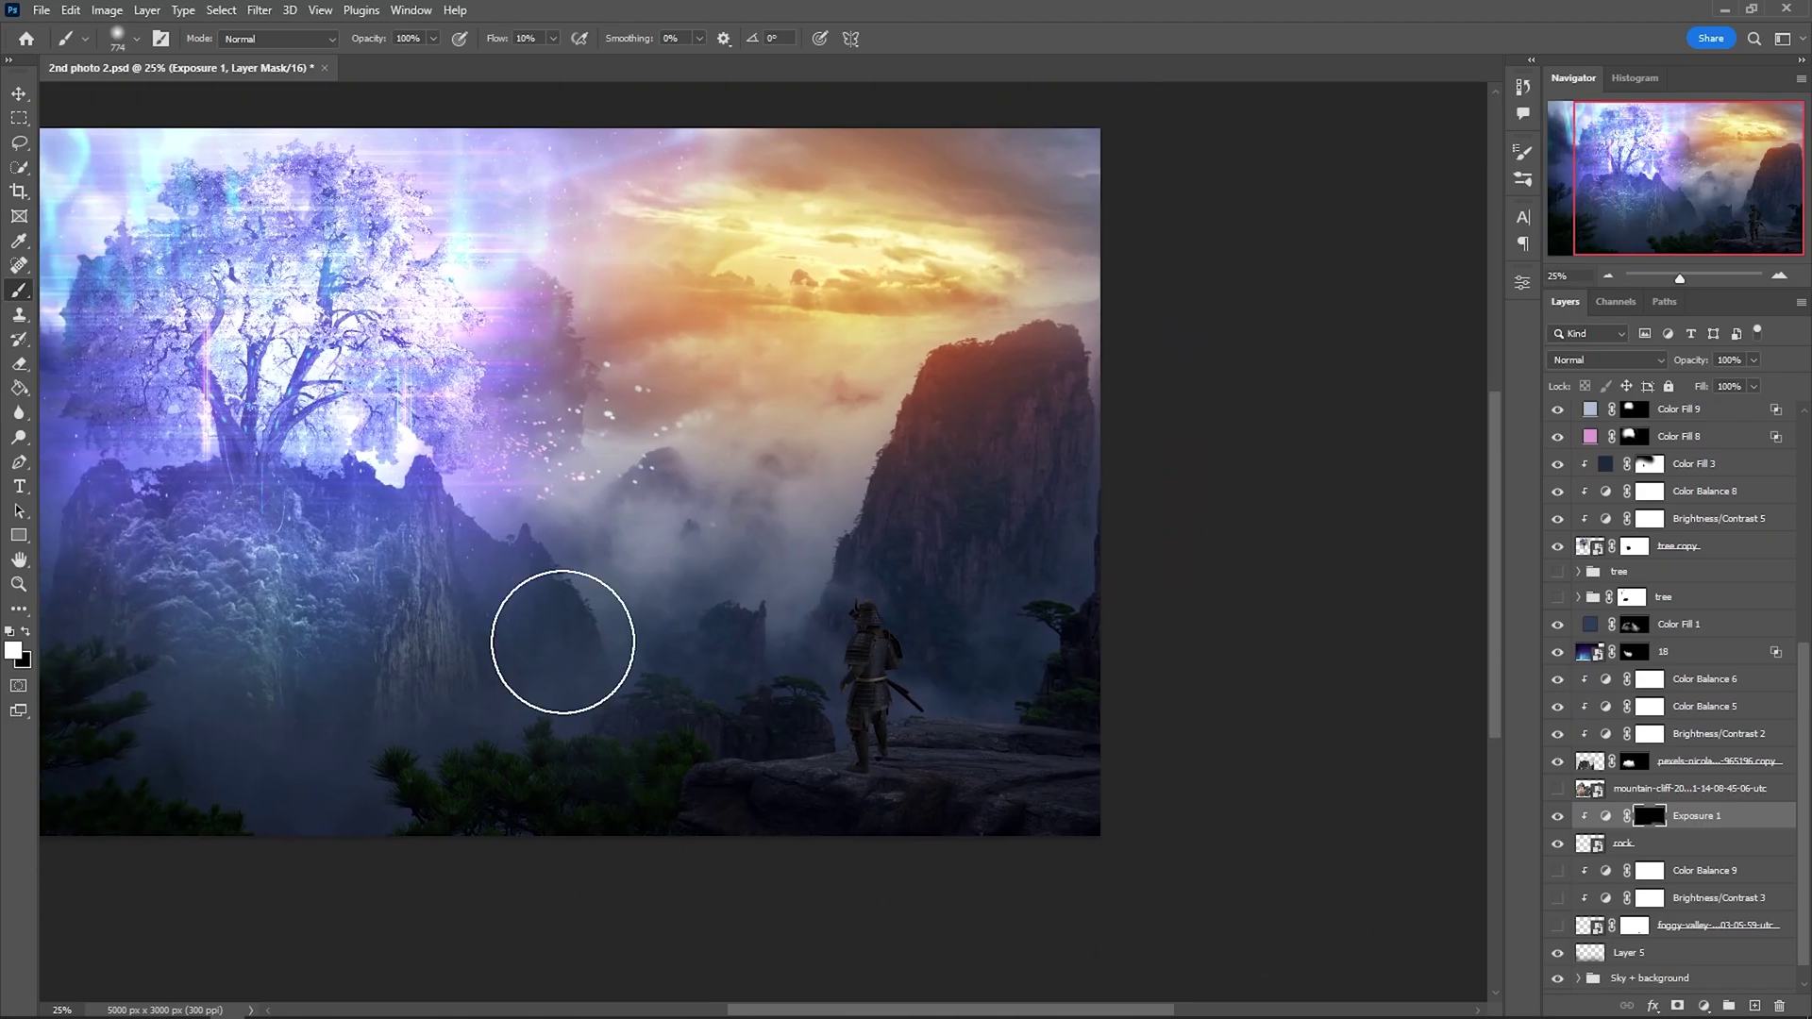
{"action": "left_click", "coordinate": [1703, 1006]}
{"action": "left_click", "coordinate": [1698, 778]}
{"action": "key", "text": "ctrl+i"}
- Flip the samurai shadow layer vertically, then skew and rotate it away from the feet across the rock
{"action": "right_click", "coordinate": [718, 508]}
{"action": "scroll", "coordinate": [1159, 787], "scroll_direction": "up", "scroll_amount": 3}
{"action": "scroll", "coordinate": [1159, 787], "scroll_direction": "up", "scroll_amount": 3}
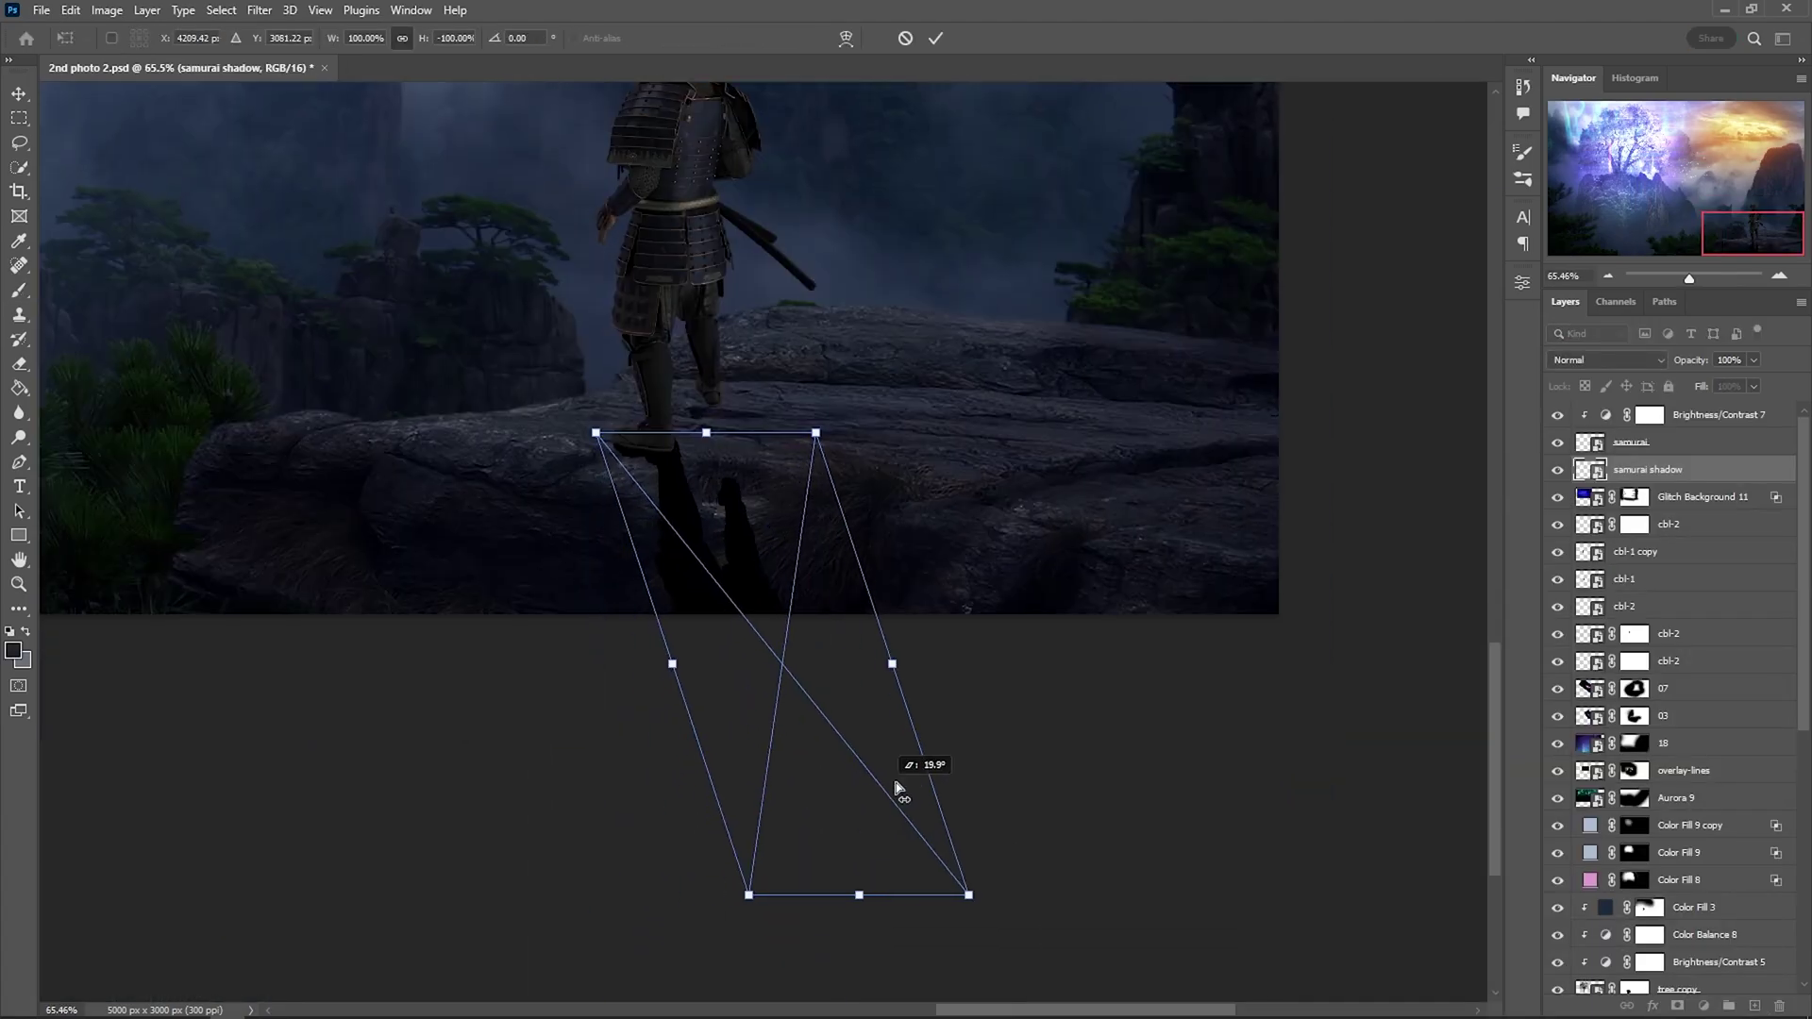
{"action": "left_click_drag", "start_coordinate": [898, 788], "coordinate": [774, 295]}
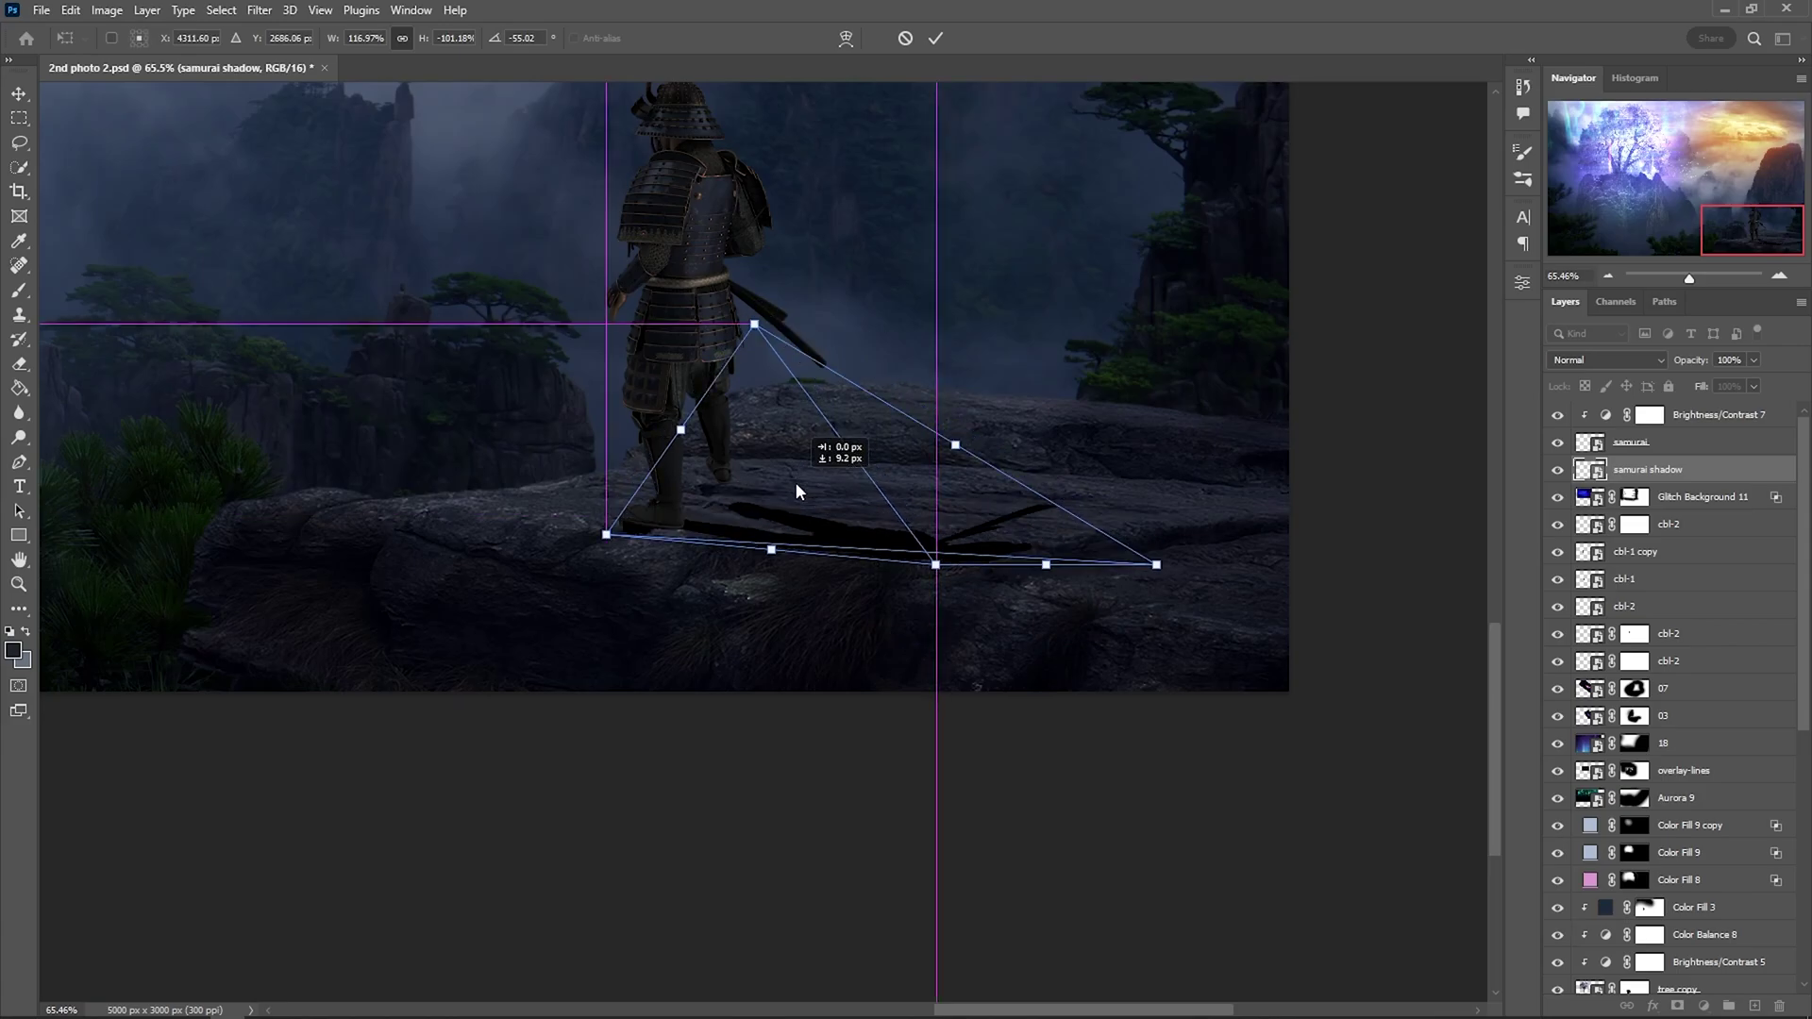
{"action": "left_click_drag", "start_coordinate": [795, 483], "coordinate": [740, 463]}
{"action": "right_click", "coordinate": [761, 509]}
{"action": "left_click", "coordinate": [840, 554]}
{"action": "mouse_move", "coordinate": [679, 517]}
{"action": "left_mouse_down"}
{"action": "mouse_move", "coordinate": [657, 514]}
{"action": "mouse_move", "coordinate": [718, 468]}
{"action": "mouse_move", "coordinate": [730, 493]}
{"action": "left_mouse_up"}
{"action": "key", "text": "Escape"}
{"action": "key", "text": "b"}
{"action": "scroll", "coordinate": [997, 496], "scroll_direction": "down", "scroll_amount": 3}
- Distort the samurai shadow so it stretches flat along the rock surface behind the figure
{"action": "key", "text": "ctrl+t"}
{"action": "right_click", "coordinate": [906, 609]}
{"action": "left_click", "coordinate": [944, 708]}
{"action": "right_click", "coordinate": [908, 573]}
{"action": "left_click", "coordinate": [943, 661]}
{"action": "left_click_drag", "start_coordinate": [1064, 575], "coordinate": [1042, 620]}
{"action": "mouse_move", "coordinate": [926, 557]}
{"action": "left_mouse_down"}
{"action": "mouse_move", "coordinate": [901, 510]}
{"action": "mouse_move", "coordinate": [902, 577]}
{"action": "mouse_move", "coordinate": [892, 505]}
{"action": "left_mouse_up"}
{"action": "key", "text": "Return"}
- Warp the samurai shadow so its legs meet both feet and its upper edge follows the rock
{"action": "key", "text": "b"}
{"action": "scroll", "coordinate": [852, 542], "scroll_direction": "up", "scroll_amount": 2}
{"action": "key", "text": "ctrl+t"}
{"action": "scroll", "coordinate": [852, 542], "scroll_direction": "up", "scroll_amount": 2}
{"action": "left_click_drag", "start_coordinate": [769, 477], "coordinate": [778, 396]}
{"action": "left_click_drag", "start_coordinate": [976, 505], "coordinate": [1002, 551]}
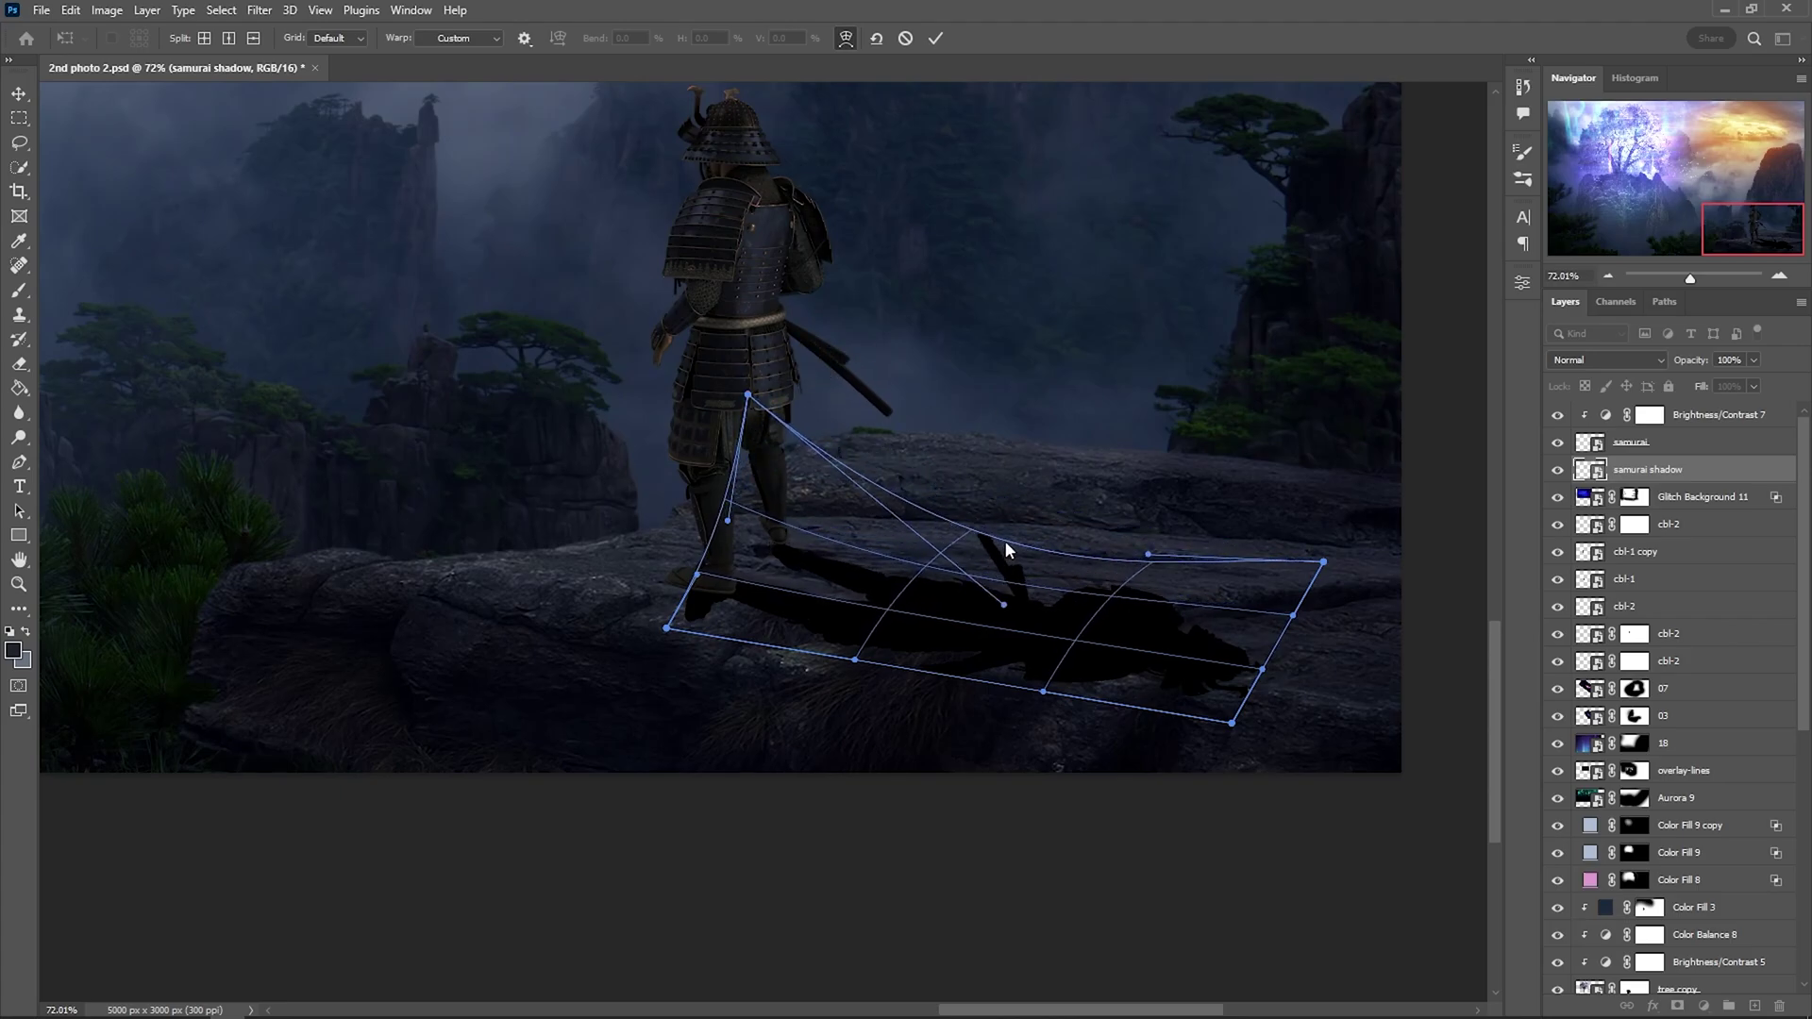
{"action": "scroll", "coordinate": [970, 473], "scroll_direction": "down", "scroll_amount": 1}
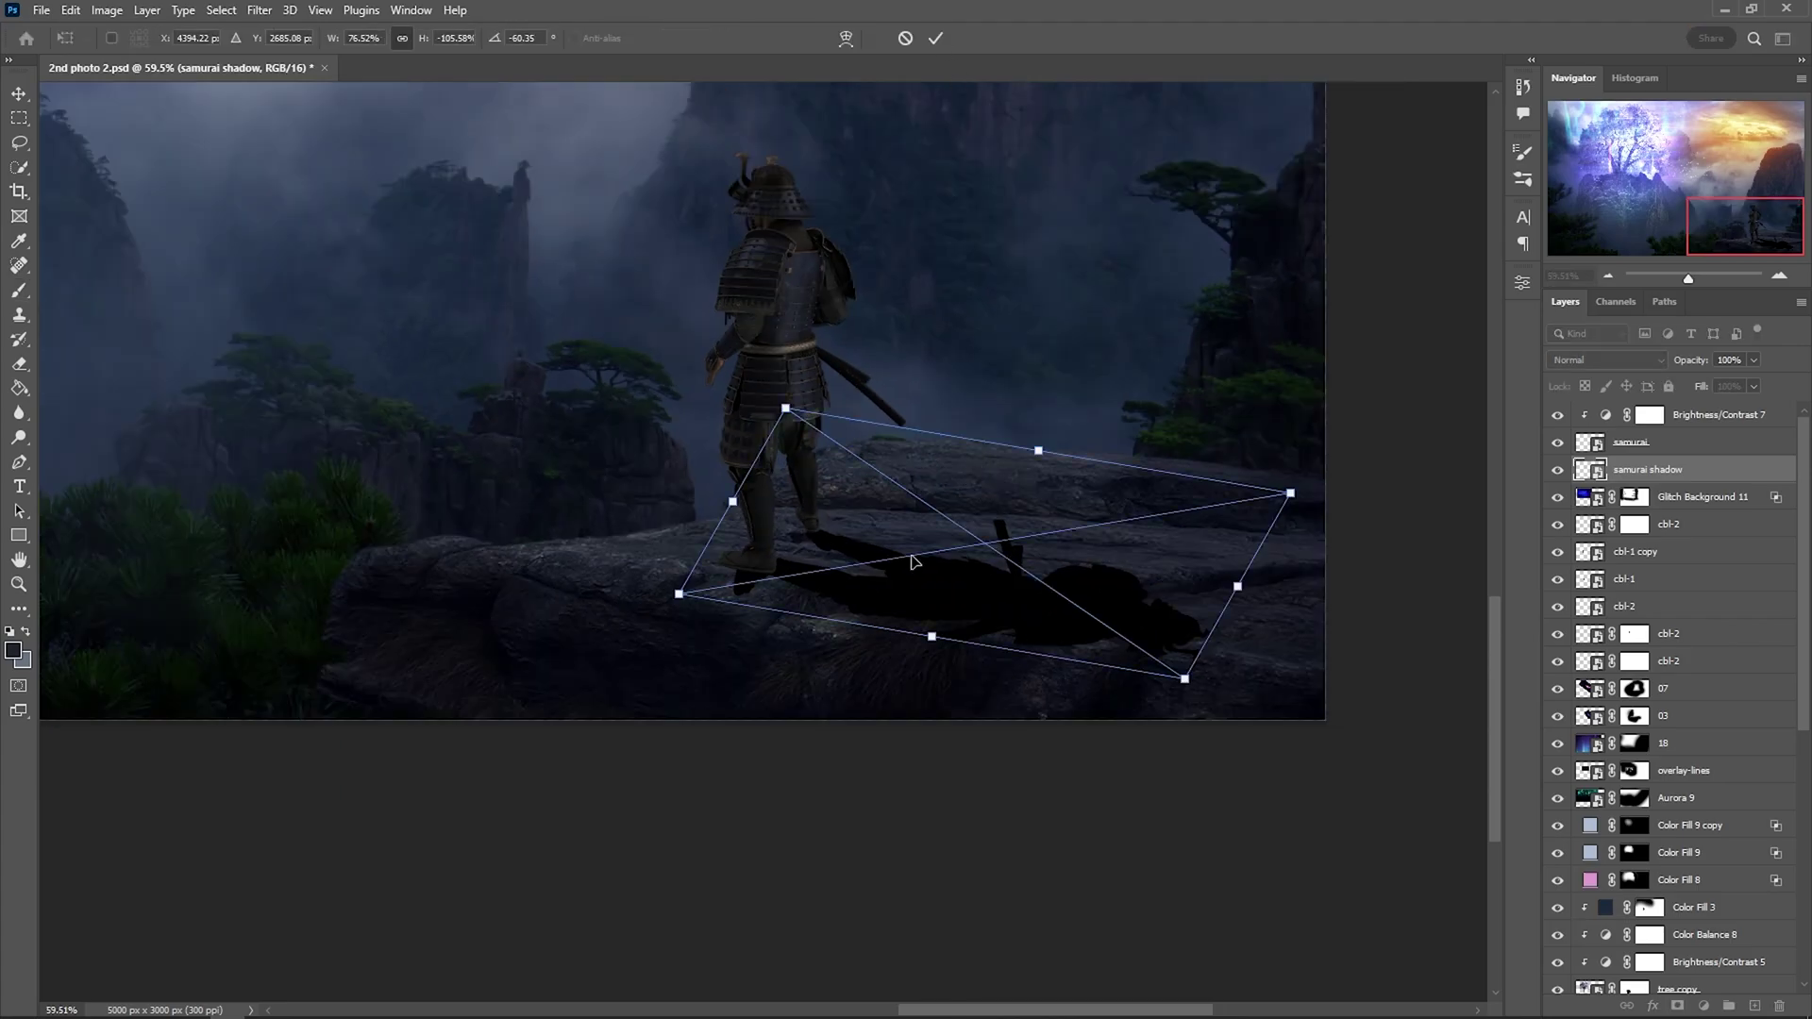
{"action": "scroll", "coordinate": [674, 601], "scroll_direction": "up", "scroll_amount": 4}
{"action": "mouse_move", "coordinate": [674, 592]}
{"action": "left_mouse_down"}
{"action": "mouse_move", "coordinate": [649, 621]}
{"action": "mouse_move", "coordinate": [647, 575]}
{"action": "left_mouse_up"}
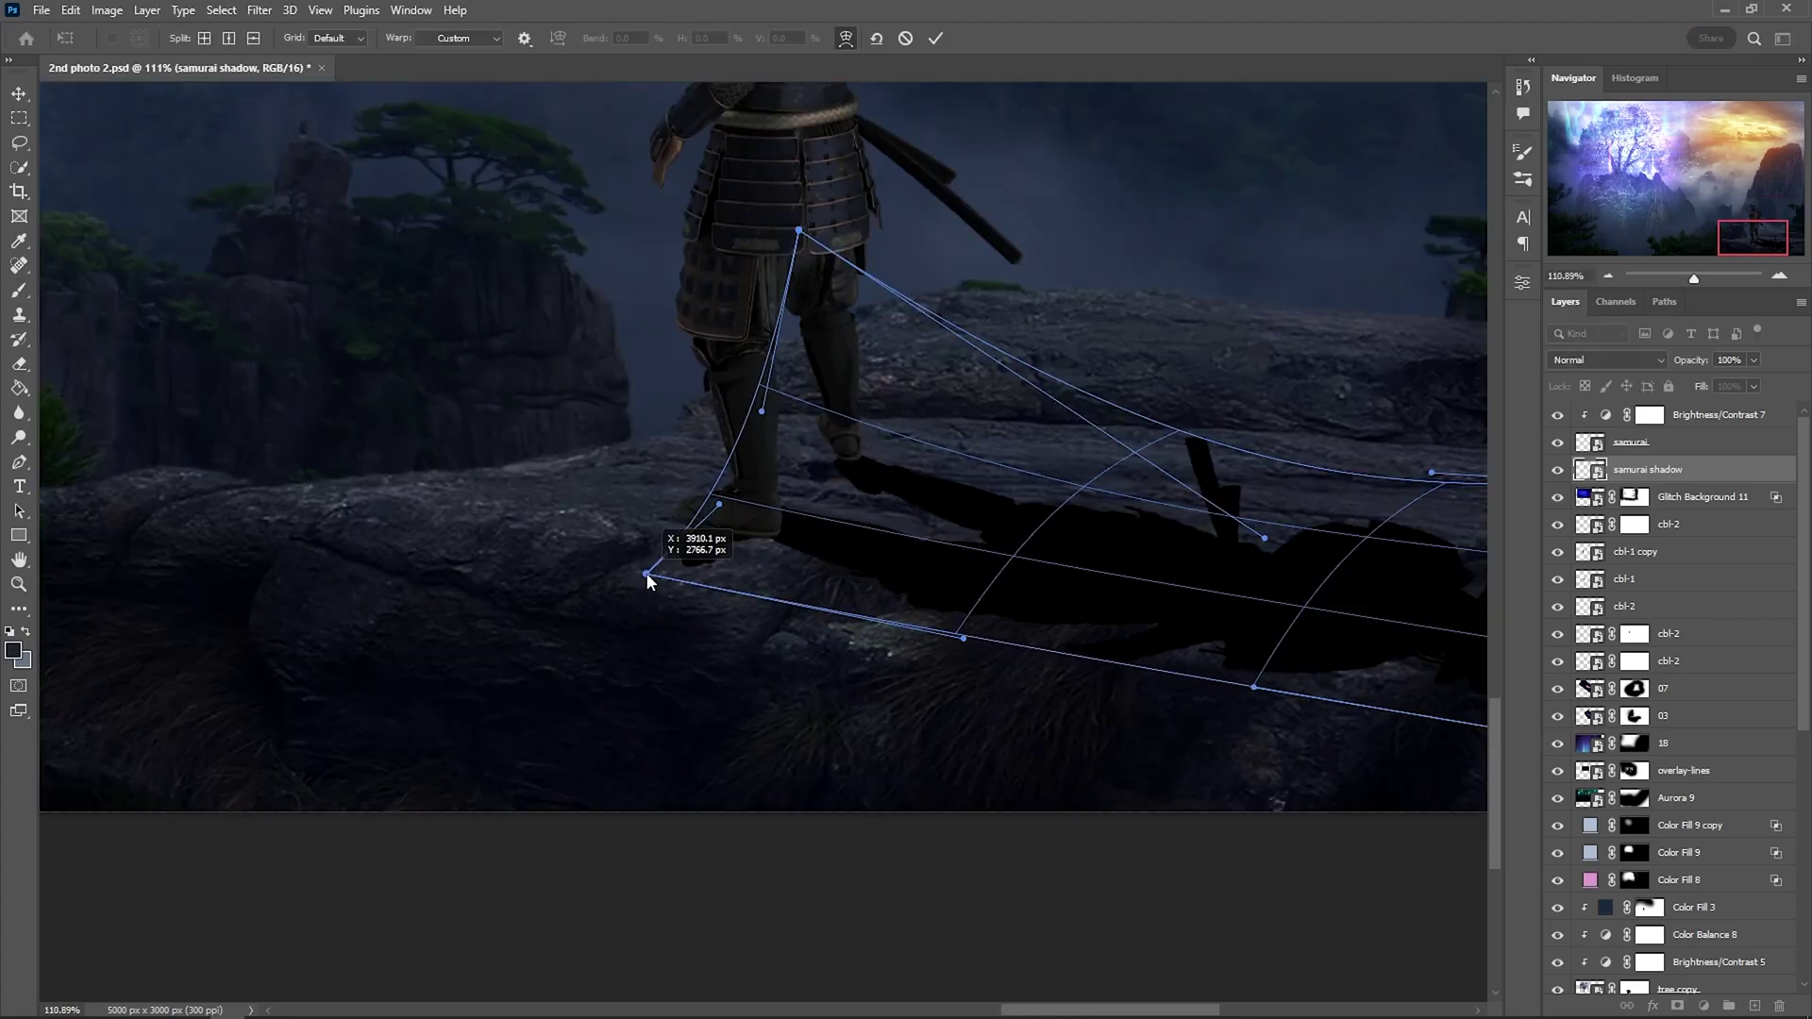
{"action": "left_click", "coordinate": [935, 38]}
- Mask the samurai shadow, clean it up around the feet, and lower its opacity to 47%
{"action": "scroll", "coordinate": [929, 73], "scroll_direction": "down", "scroll_amount": 1}
{"action": "left_click_drag", "start_coordinate": [1727, 362], "coordinate": [1718, 363]}
{"action": "scroll", "coordinate": [920, 539], "scroll_direction": "down", "scroll_amount": 1}
{"action": "left_click", "coordinate": [1676, 1006]}
{"action": "scroll", "coordinate": [802, 604], "scroll_direction": "up", "scroll_amount": 3}
{"action": "left_click_drag", "start_coordinate": [800, 604], "coordinate": [800, 608]}
{"action": "scroll", "coordinate": [800, 609], "scroll_direction": "up", "scroll_amount": 3}
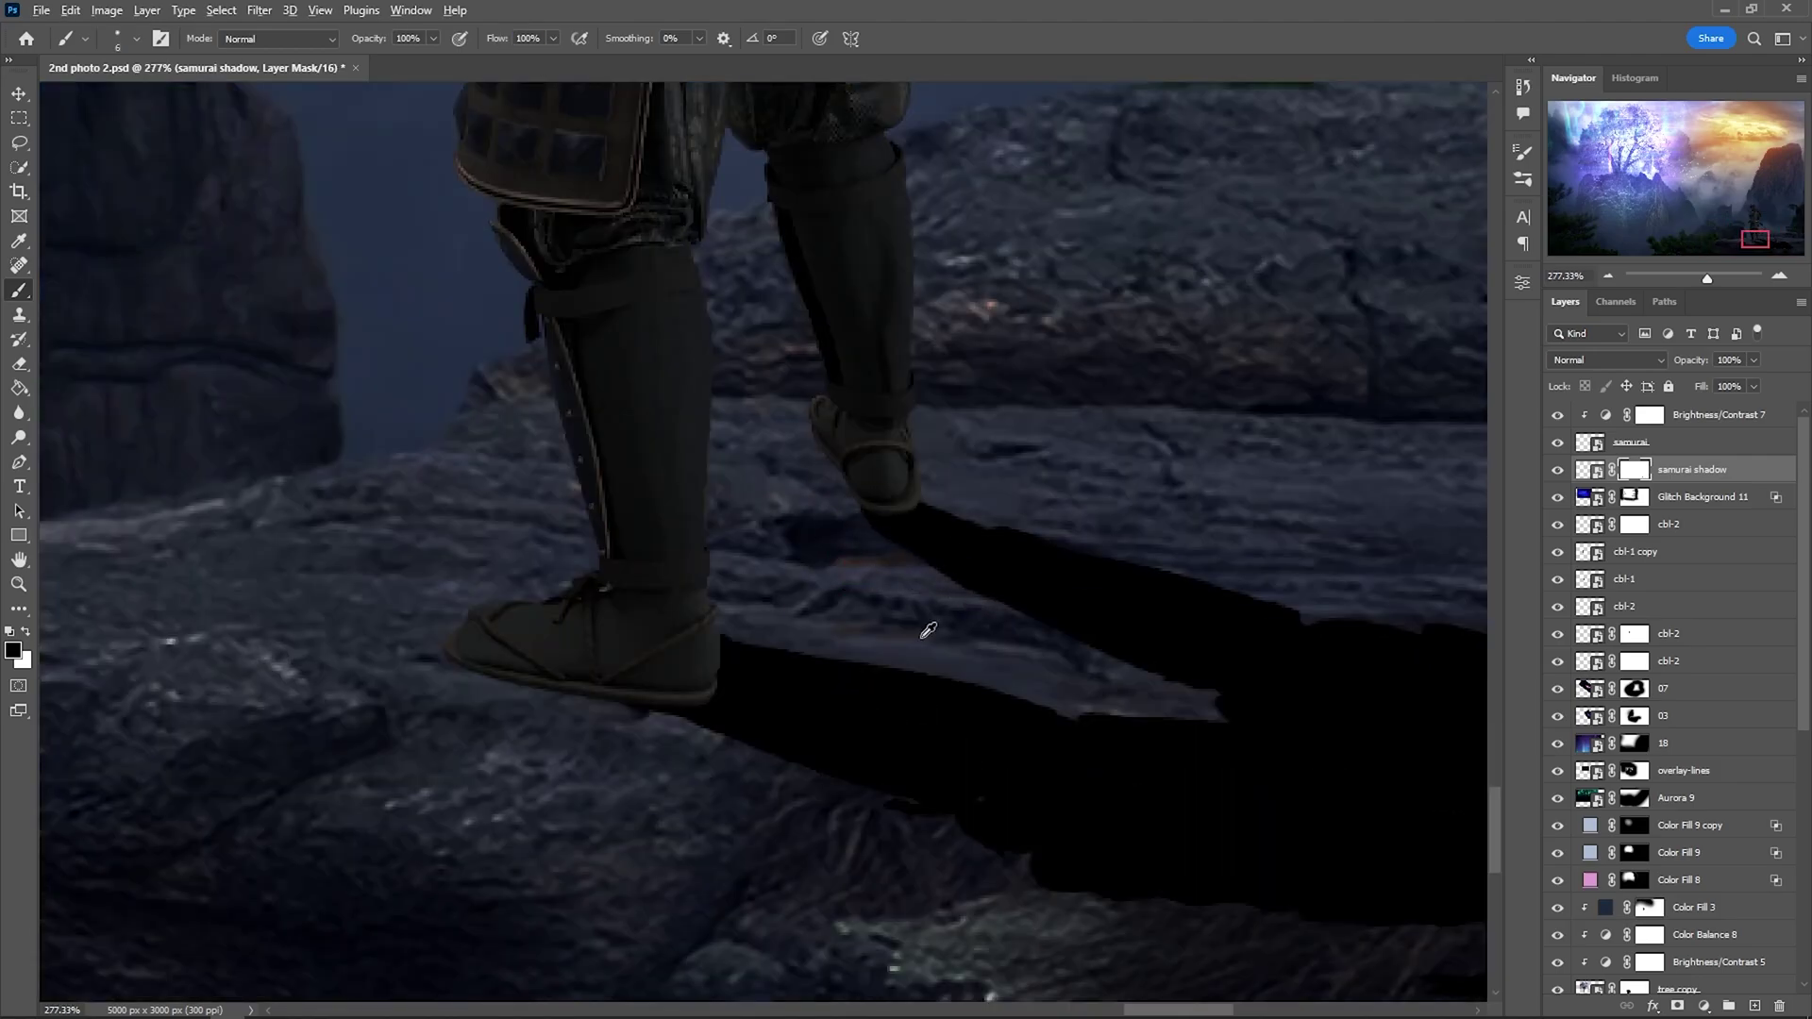
{"action": "scroll", "coordinate": [923, 620], "scroll_direction": "down", "scroll_amount": 8}
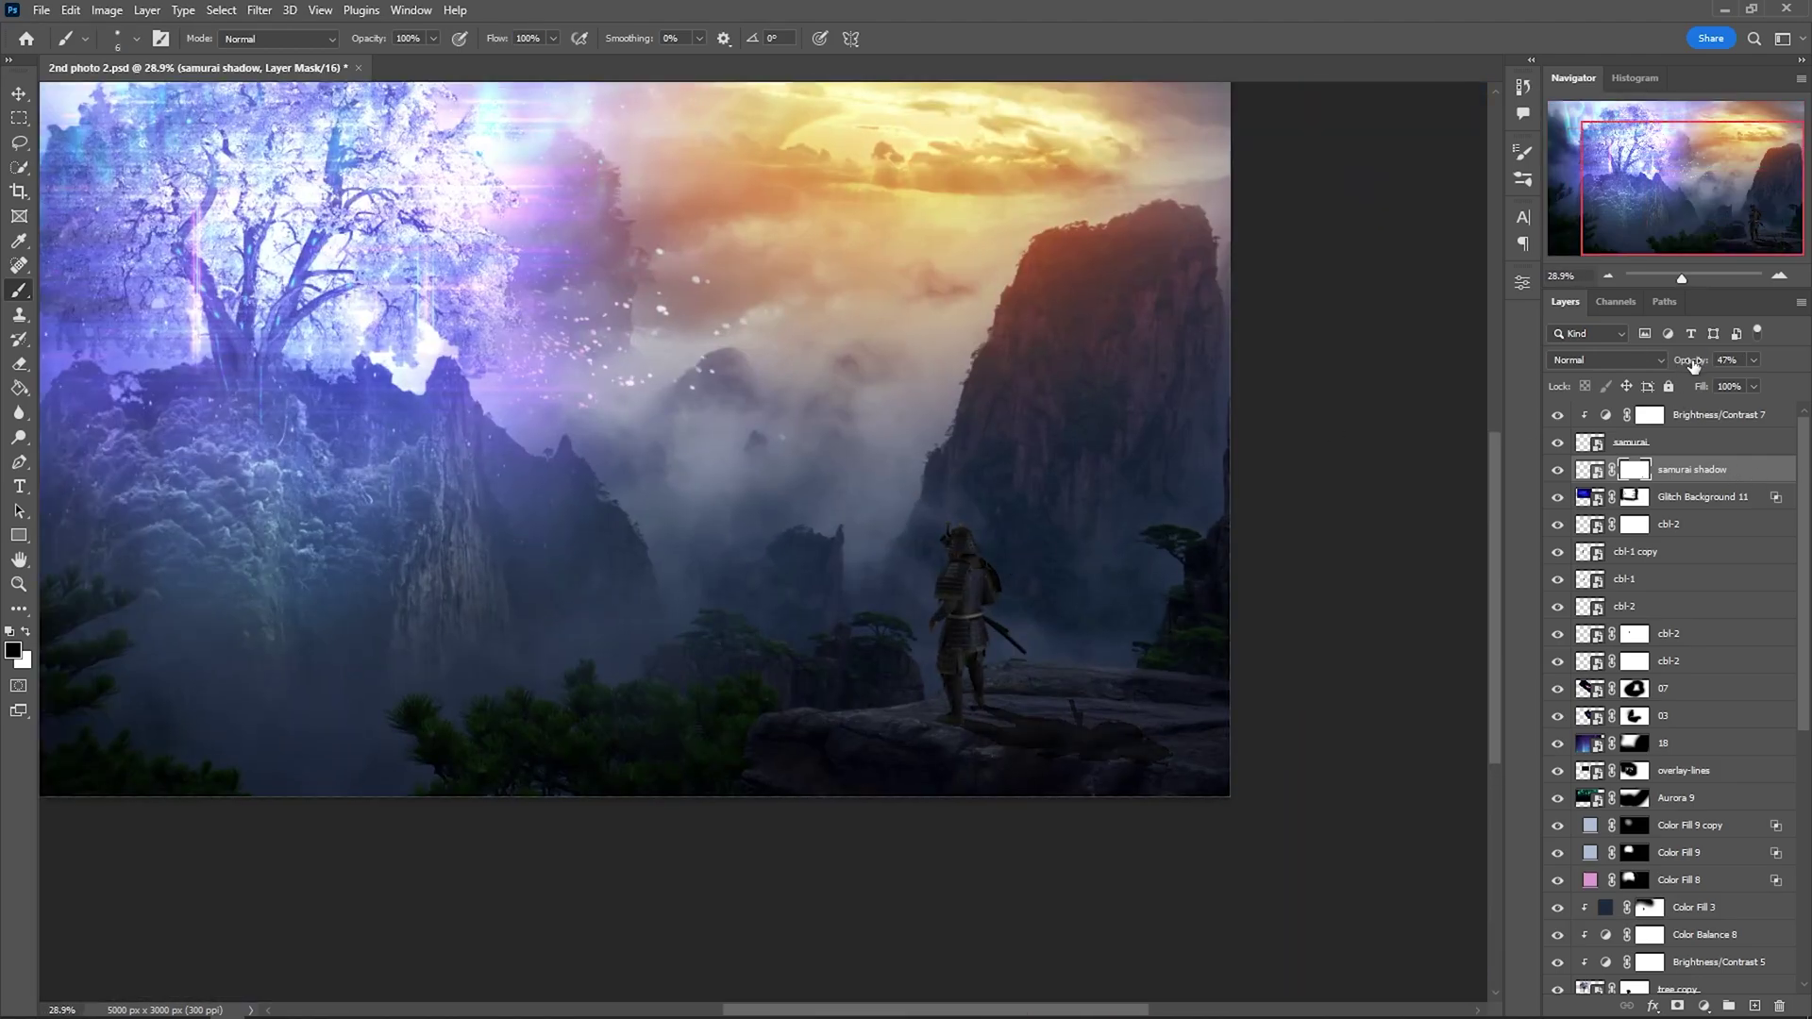
- Add an Exposure adjustment clipped to the samurai above Brightness/Contrast 7, invert its mask, and set a white brush to 10% flow
{"action": "left_click", "coordinate": [1523, 311]}
{"action": "key", "text": "ctrl+i"}
{"action": "key", "text": "shift+1"}
{"action": "scroll", "coordinate": [921, 520], "scroll_direction": "right", "scroll_amount": 1}
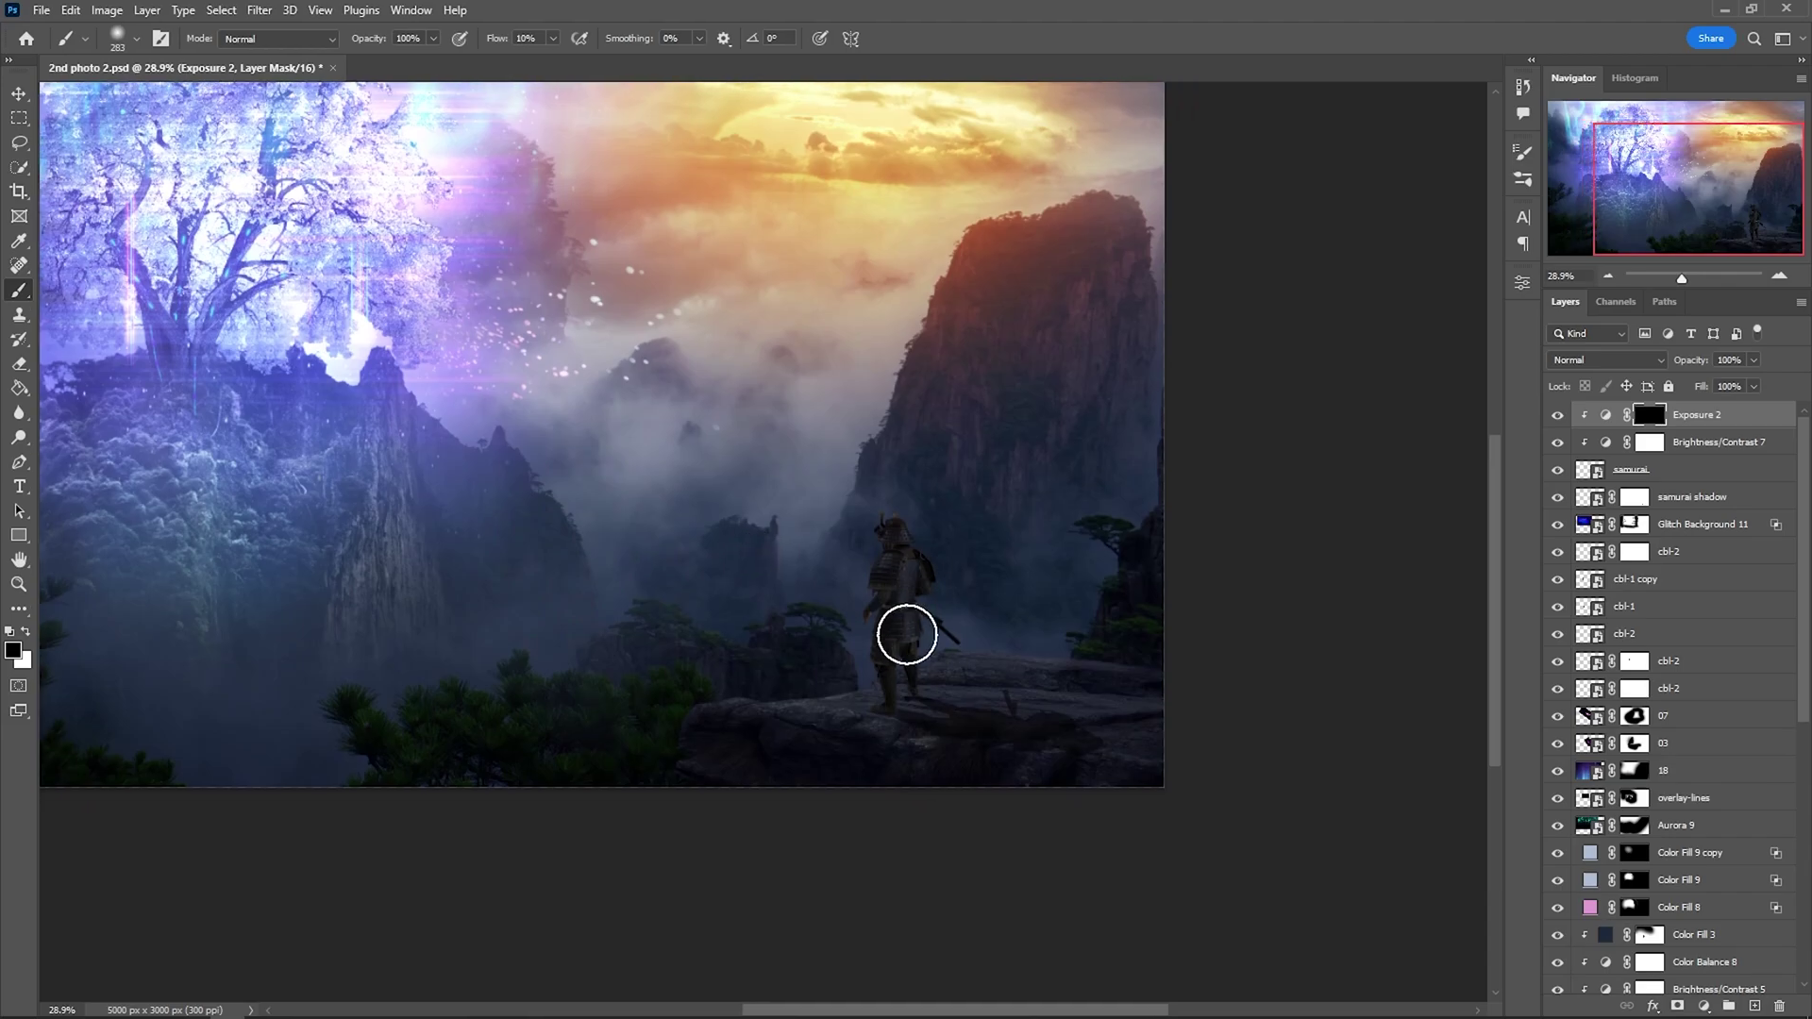
{"action": "key", "text": "x"}
- Paint Exposure 2's mask over the samurai to shade the figure, using up to 21% flow, and set its opacity to 95%
{"action": "scroll", "coordinate": [921, 520], "scroll_direction": "up", "scroll_amount": 10}
{"action": "key", "text": "bracketleft"}
{"action": "key", "text": "bracketleft"}
{"action": "key", "text": "bracketleft"}
{"action": "key", "text": "bracketleft"}
{"action": "key", "text": "bracketleft"}
{"action": "key", "text": "bracketleft"}
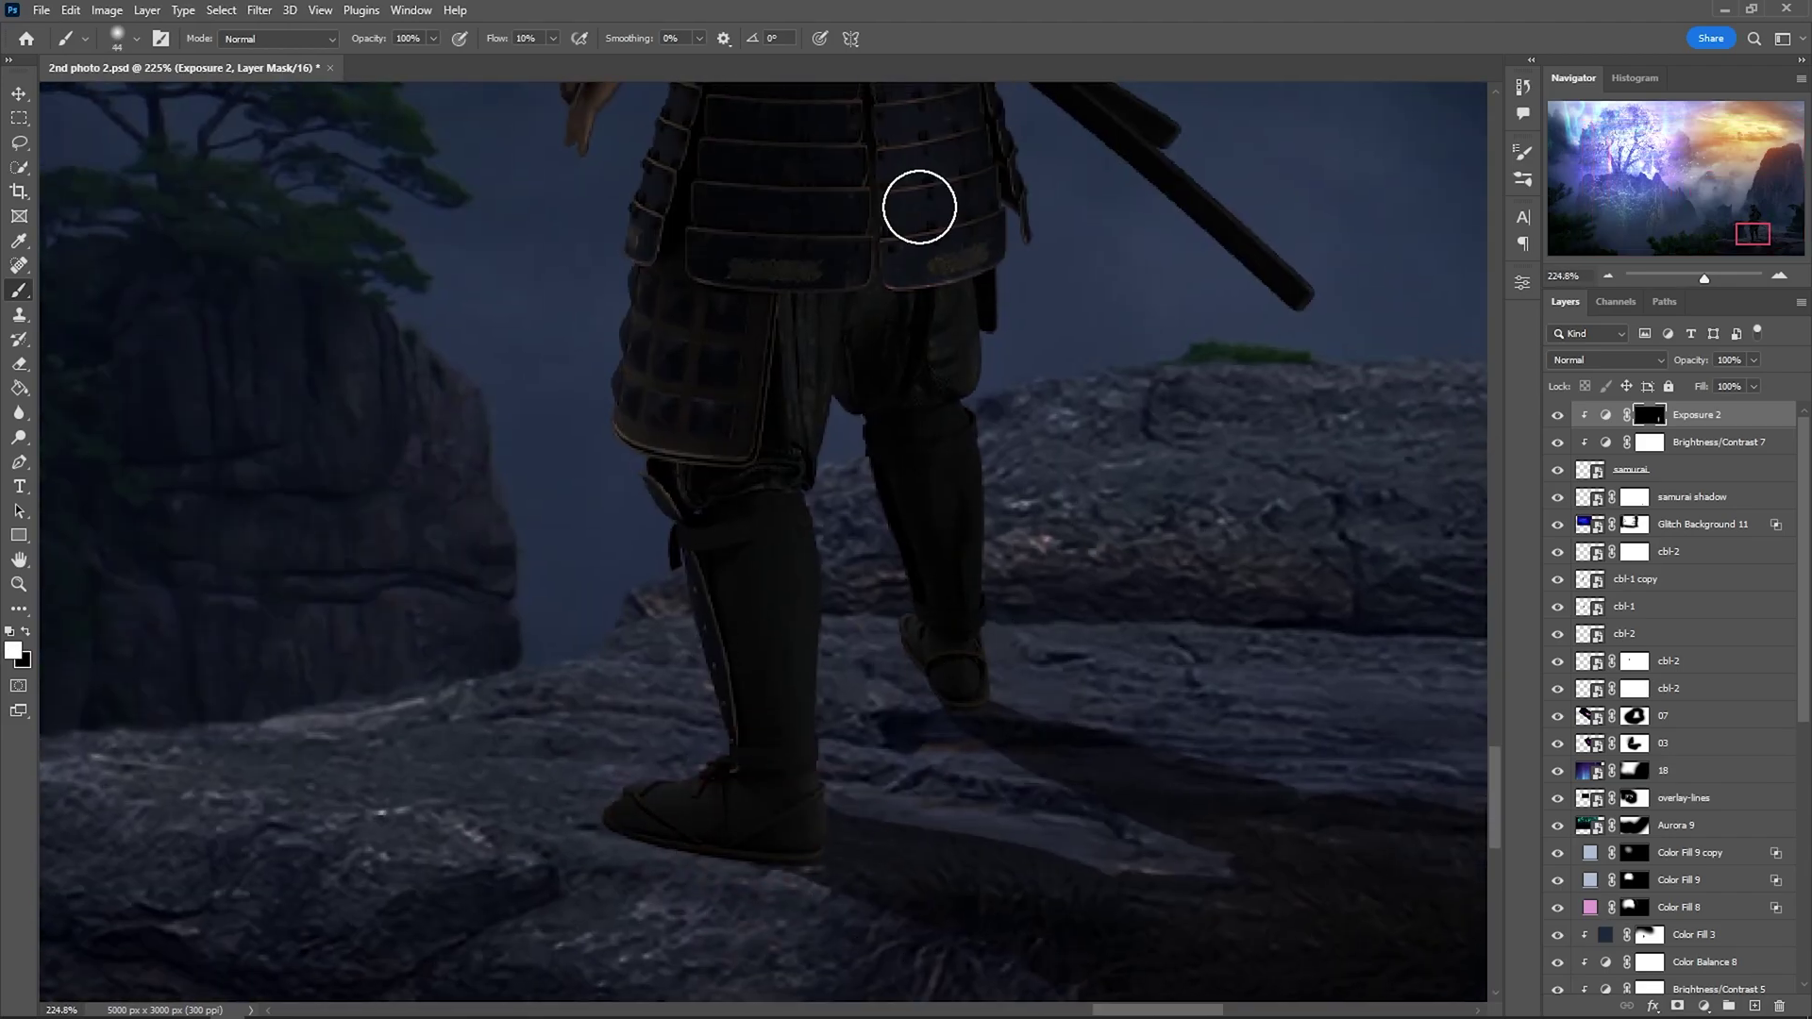
{"action": "scroll", "coordinate": [981, 551], "scroll_direction": "down", "scroll_amount": 3}
{"action": "key", "text": "shift+2"}
{"action": "key", "text": "shift+1"}
{"action": "key", "text": "bracketright"}
{"action": "key", "text": "bracketright"}
{"action": "key", "text": "bracketright"}
{"action": "scroll", "coordinate": [890, 418], "scroll_direction": "down", "scroll_amount": 5}
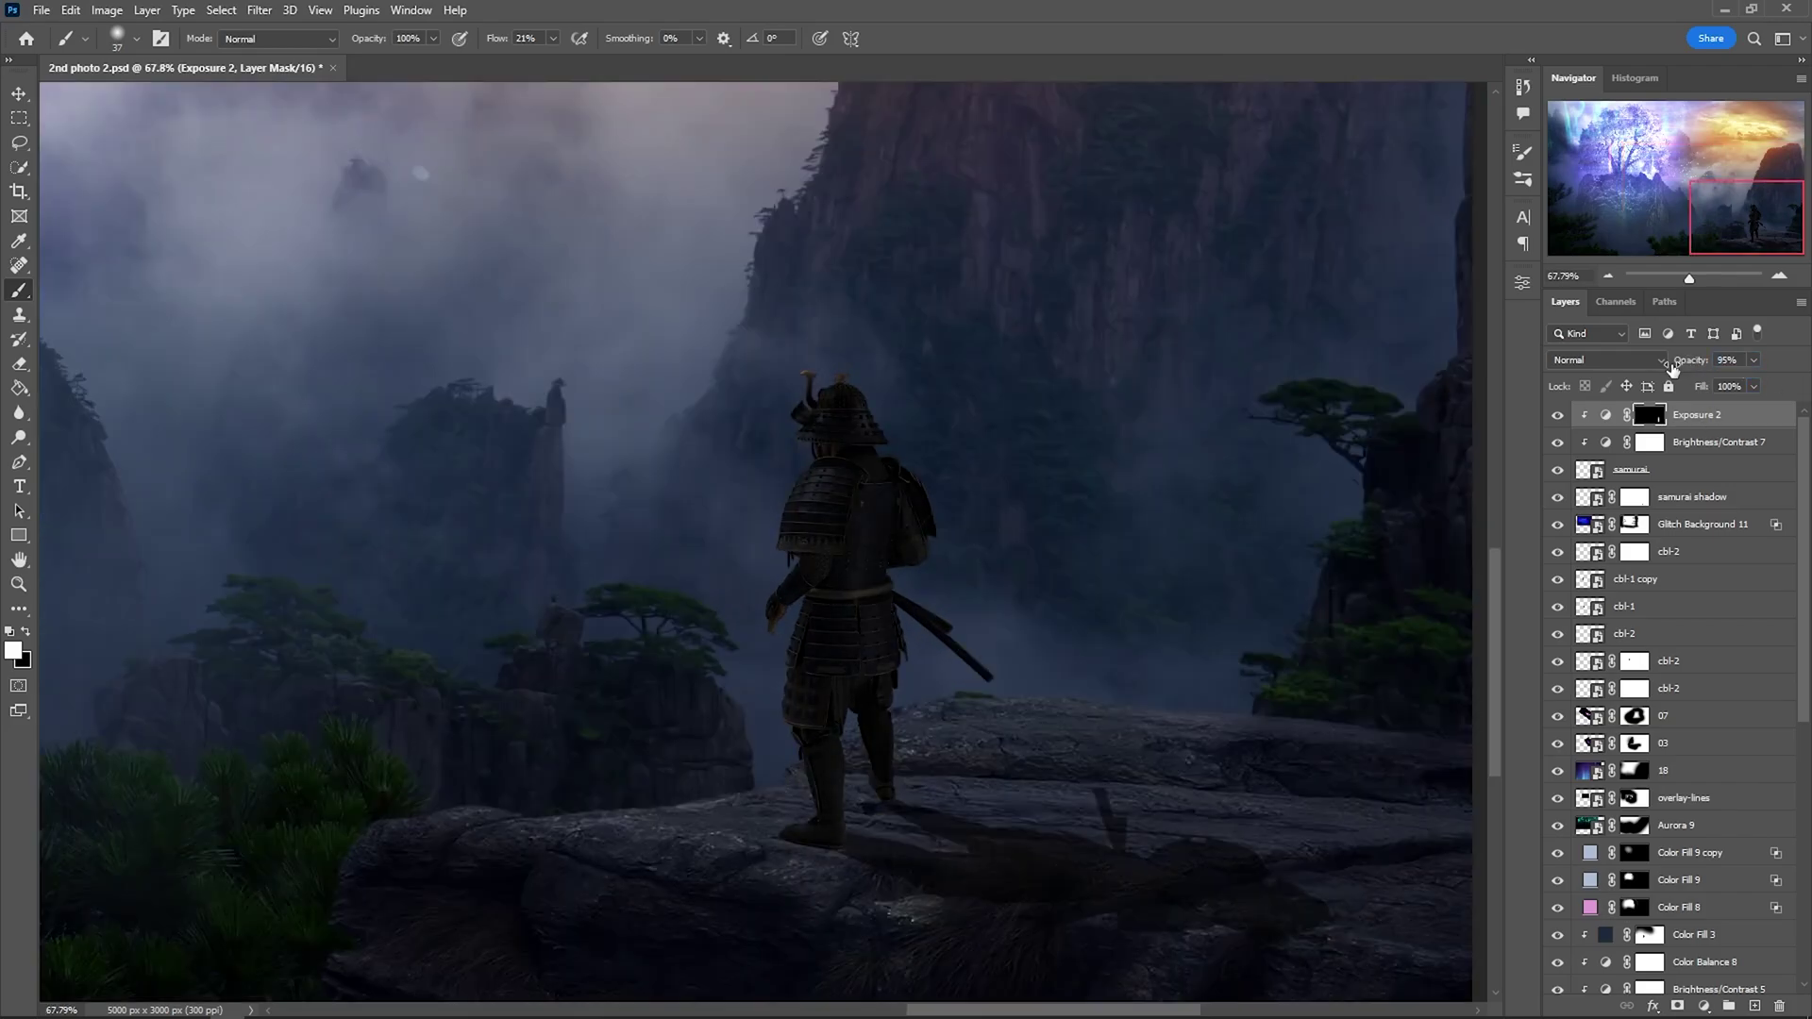
{"action": "scroll", "coordinate": [837, 659], "scroll_direction": "down", "scroll_amount": 2}
- Add a clipped adjustment layer above the rock's Exposure 1, name it shadow samurai, and invert its mask
{"action": "scroll", "coordinate": [1706, 714], "scroll_direction": "down", "scroll_amount": 5}
{"action": "left_click", "coordinate": [1703, 1006]}
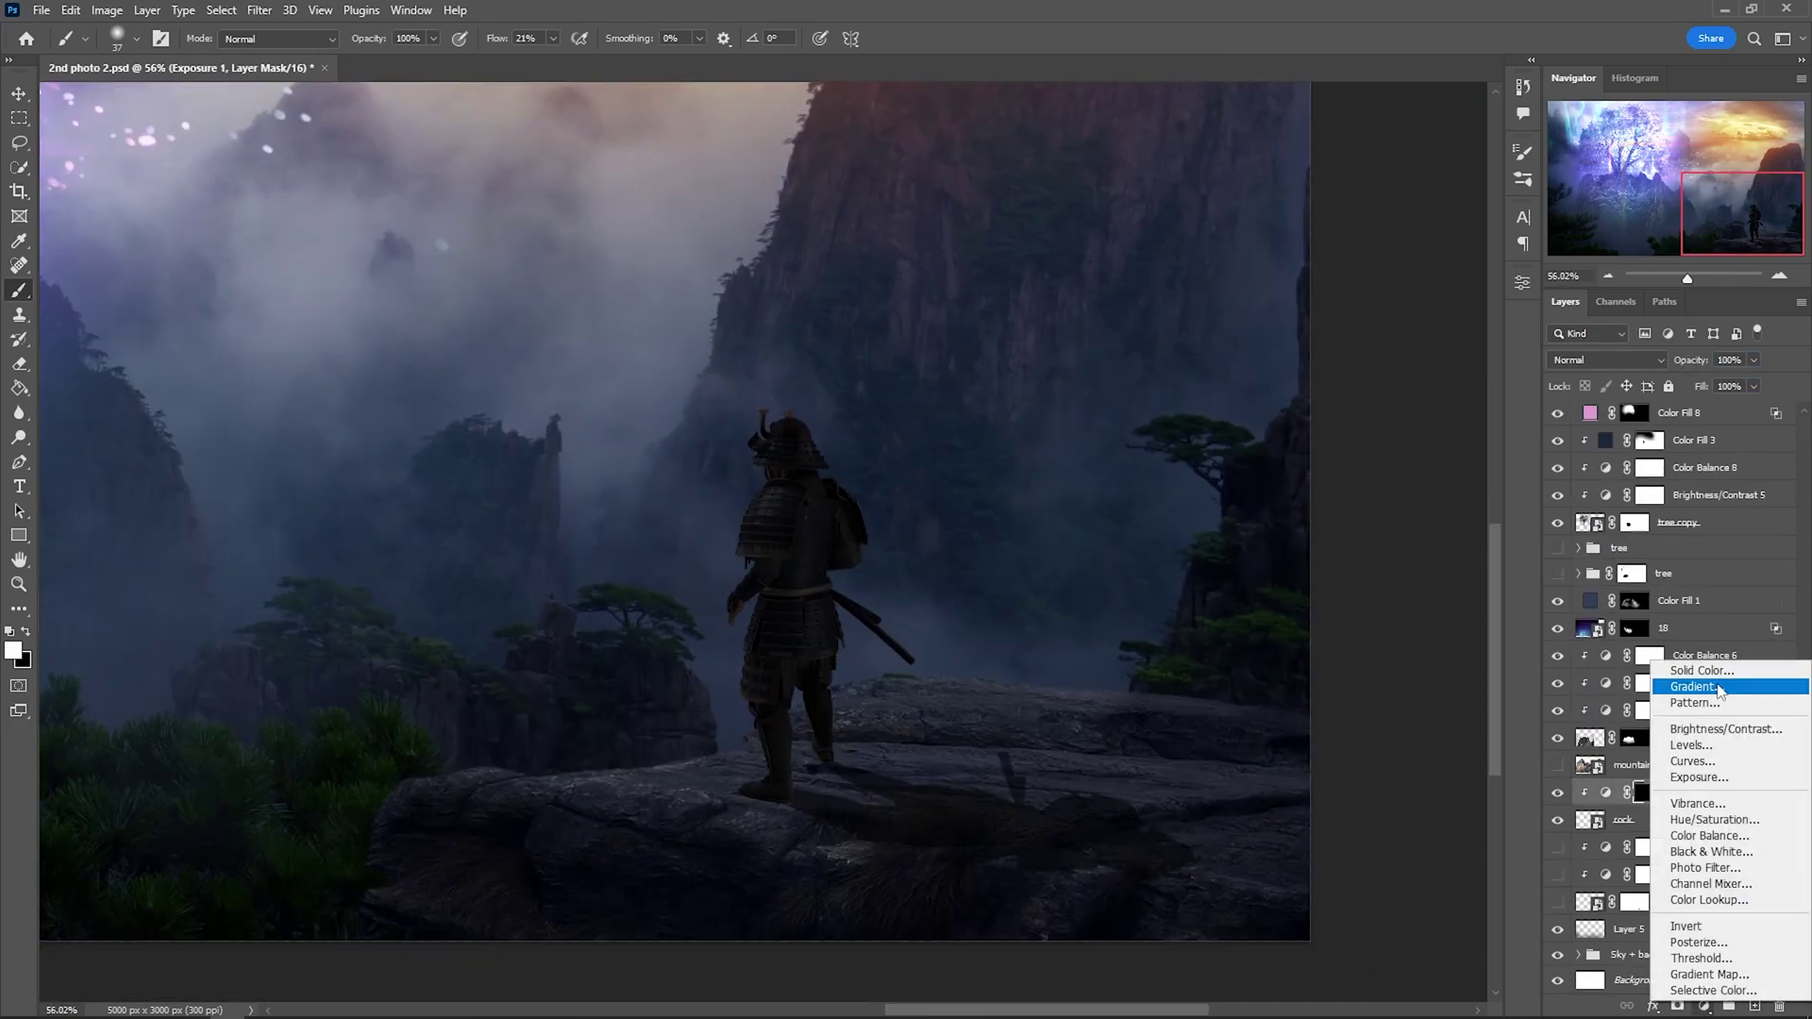
{"action": "left_click", "coordinate": [1729, 709]}
{"action": "double_click", "coordinate": [1694, 792]}
{"action": "type", "text": "sha"}
{"action": "key", "text": "Return"}
{"action": "key", "text": "ctrl+i"}
- Brush contact shadows under the samurai's feet on the shadow samurai mask, using 21% flow and a flattened tip angled -65°
{"action": "right_click", "coordinate": [984, 781]}
{"action": "key", "text": "Return"}
{"action": "scroll", "coordinate": [797, 765], "scroll_direction": "up", "scroll_amount": 4}
{"action": "key", "text": "x"}
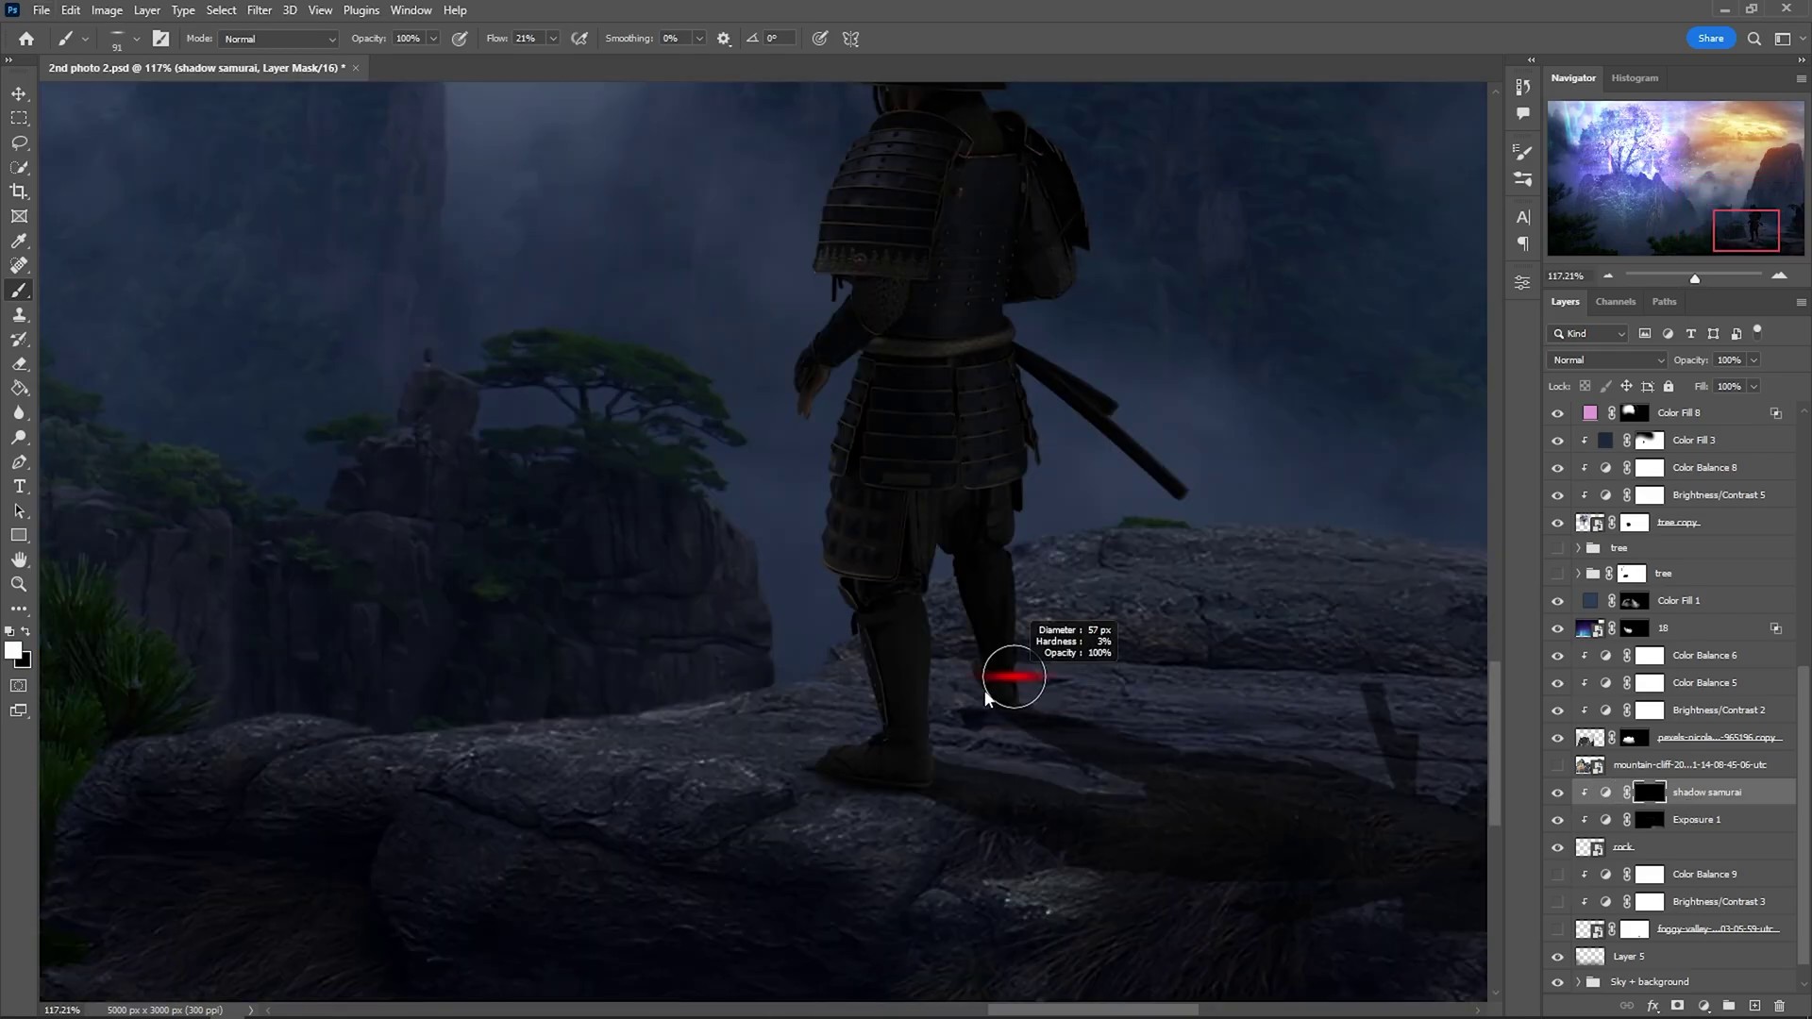
{"action": "scroll", "coordinate": [991, 693], "scroll_direction": "down", "scroll_amount": 3}
{"action": "scroll", "coordinate": [1113, 746], "scroll_direction": "up", "scroll_amount": 3}
{"action": "right_click", "coordinate": [1039, 746]}
{"action": "key", "text": "Return"}
{"action": "right_click", "coordinate": [1075, 741]}
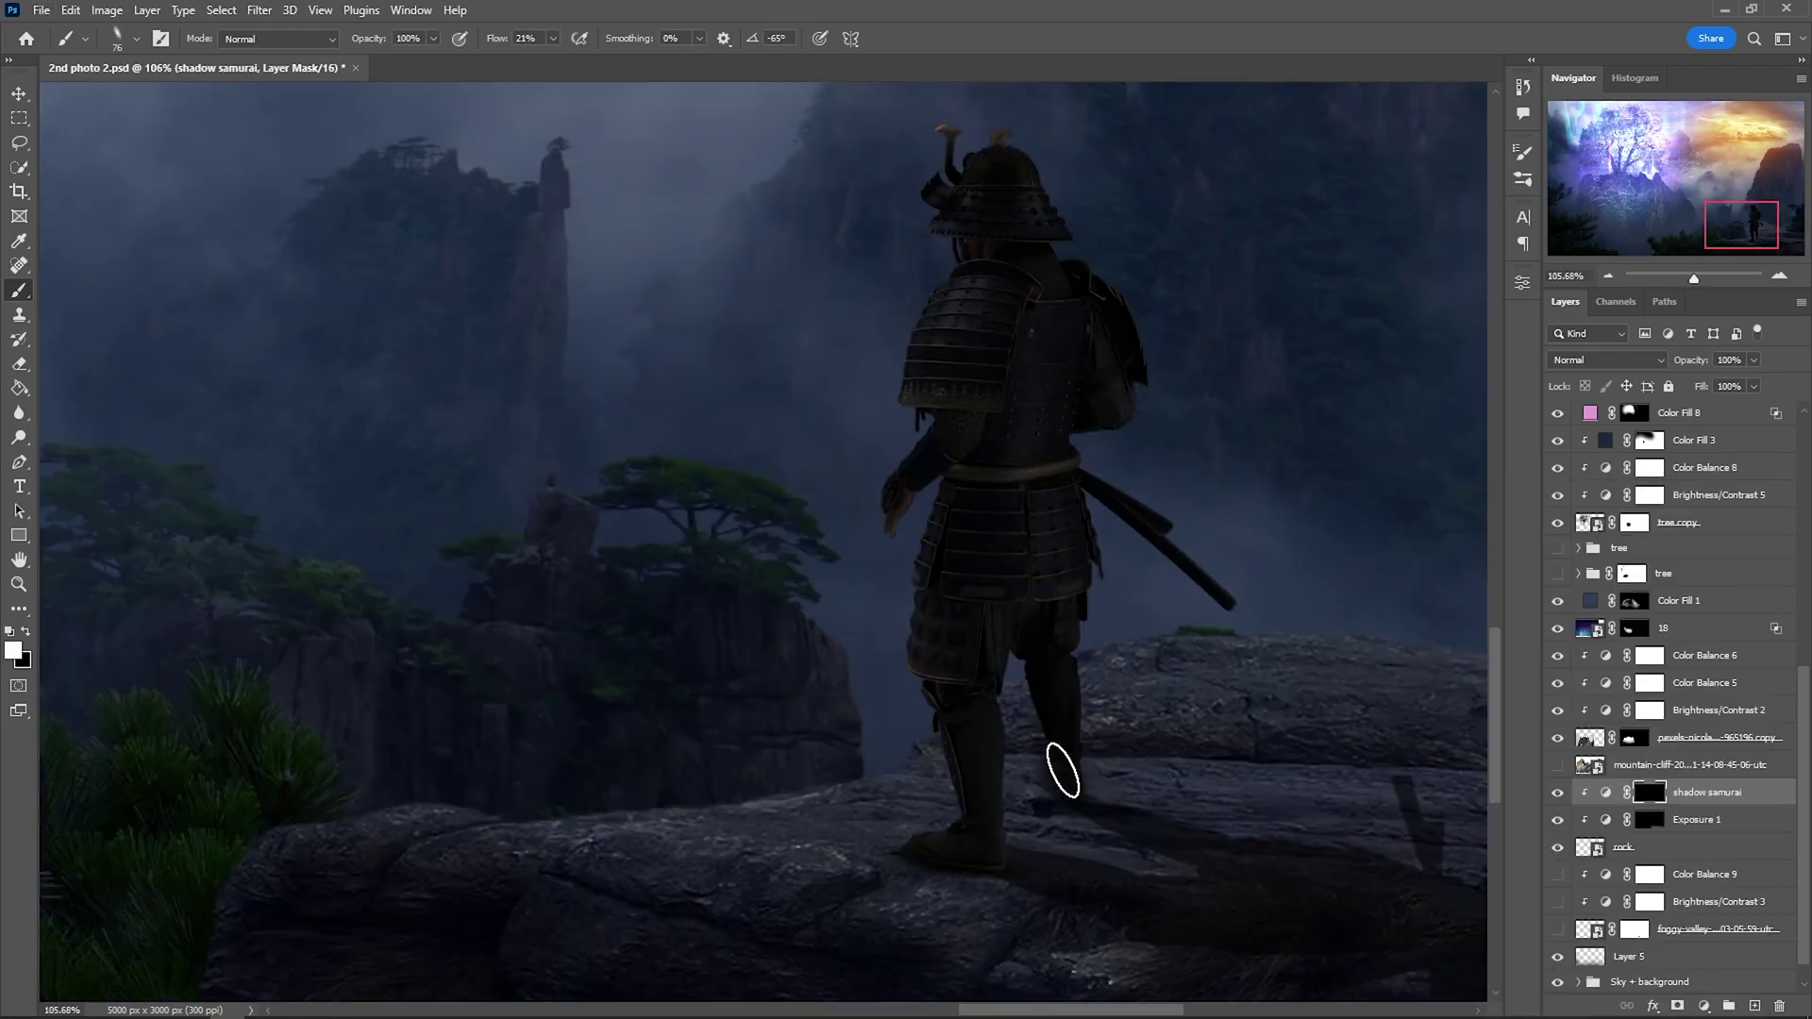
{"action": "scroll", "coordinate": [1051, 761], "scroll_direction": "down", "scroll_amount": 3}
{"action": "scroll", "coordinate": [1233, 821], "scroll_direction": "up", "scroll_amount": 4}
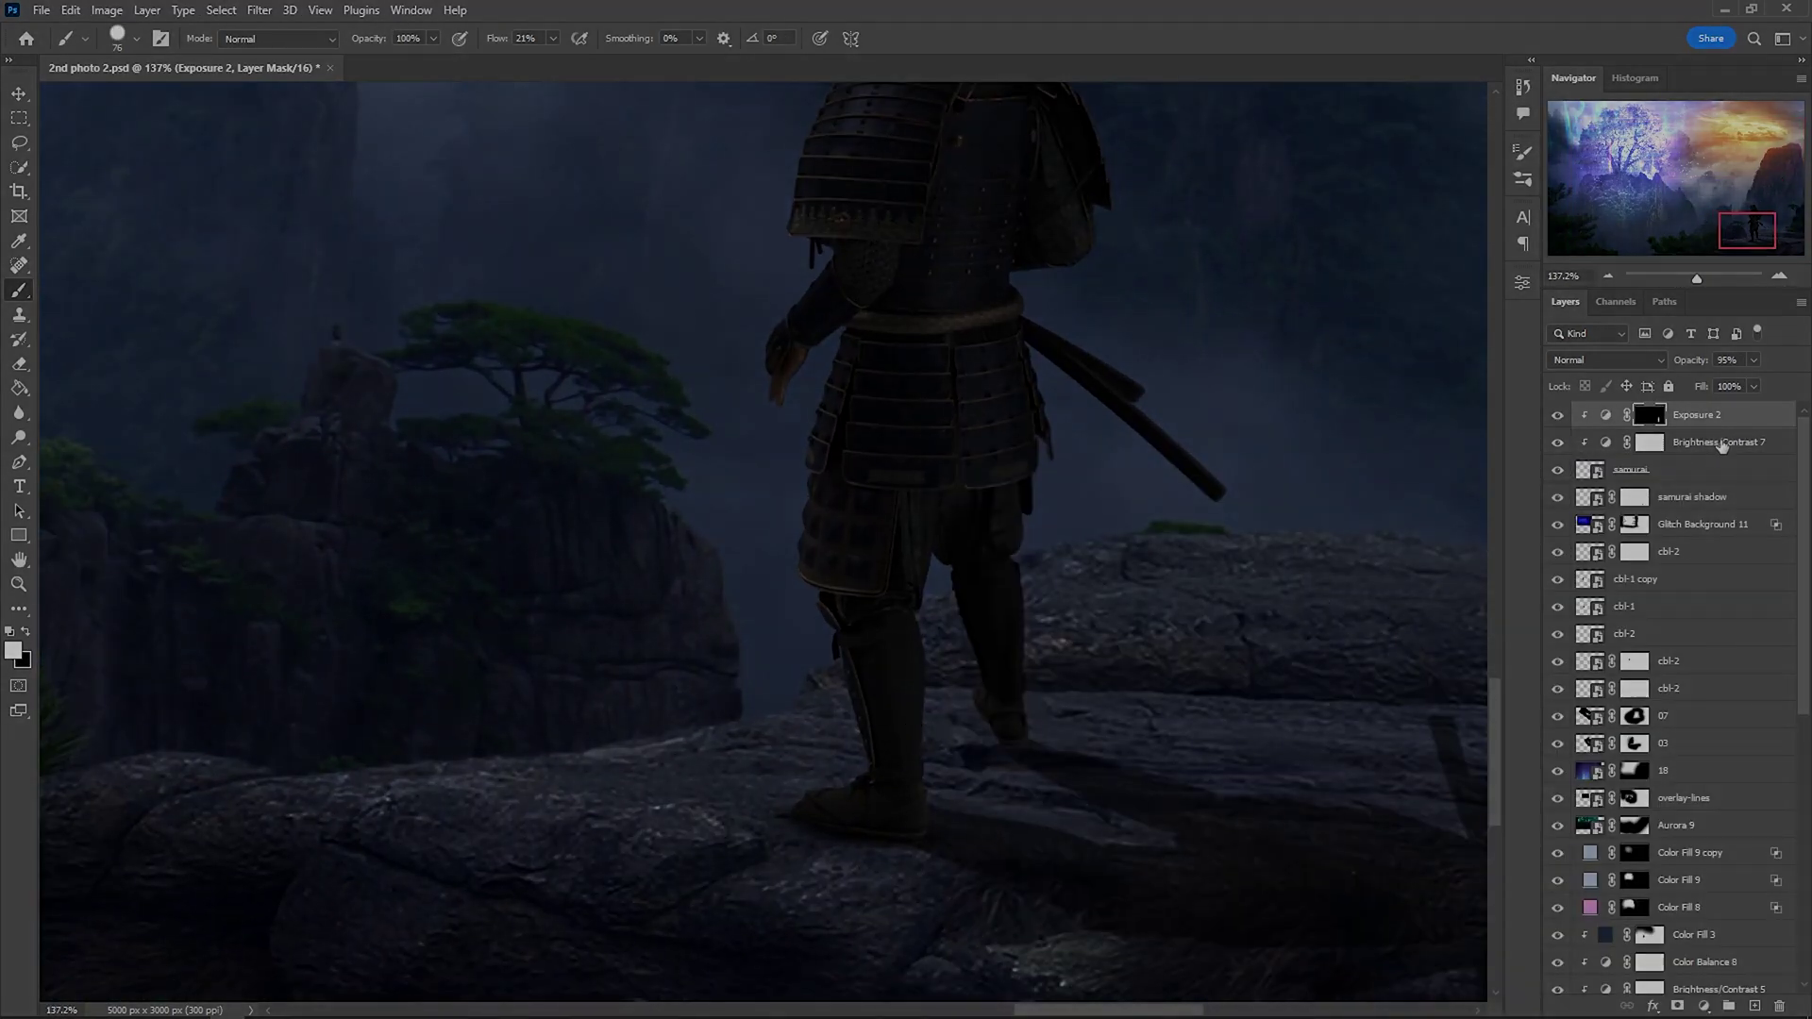